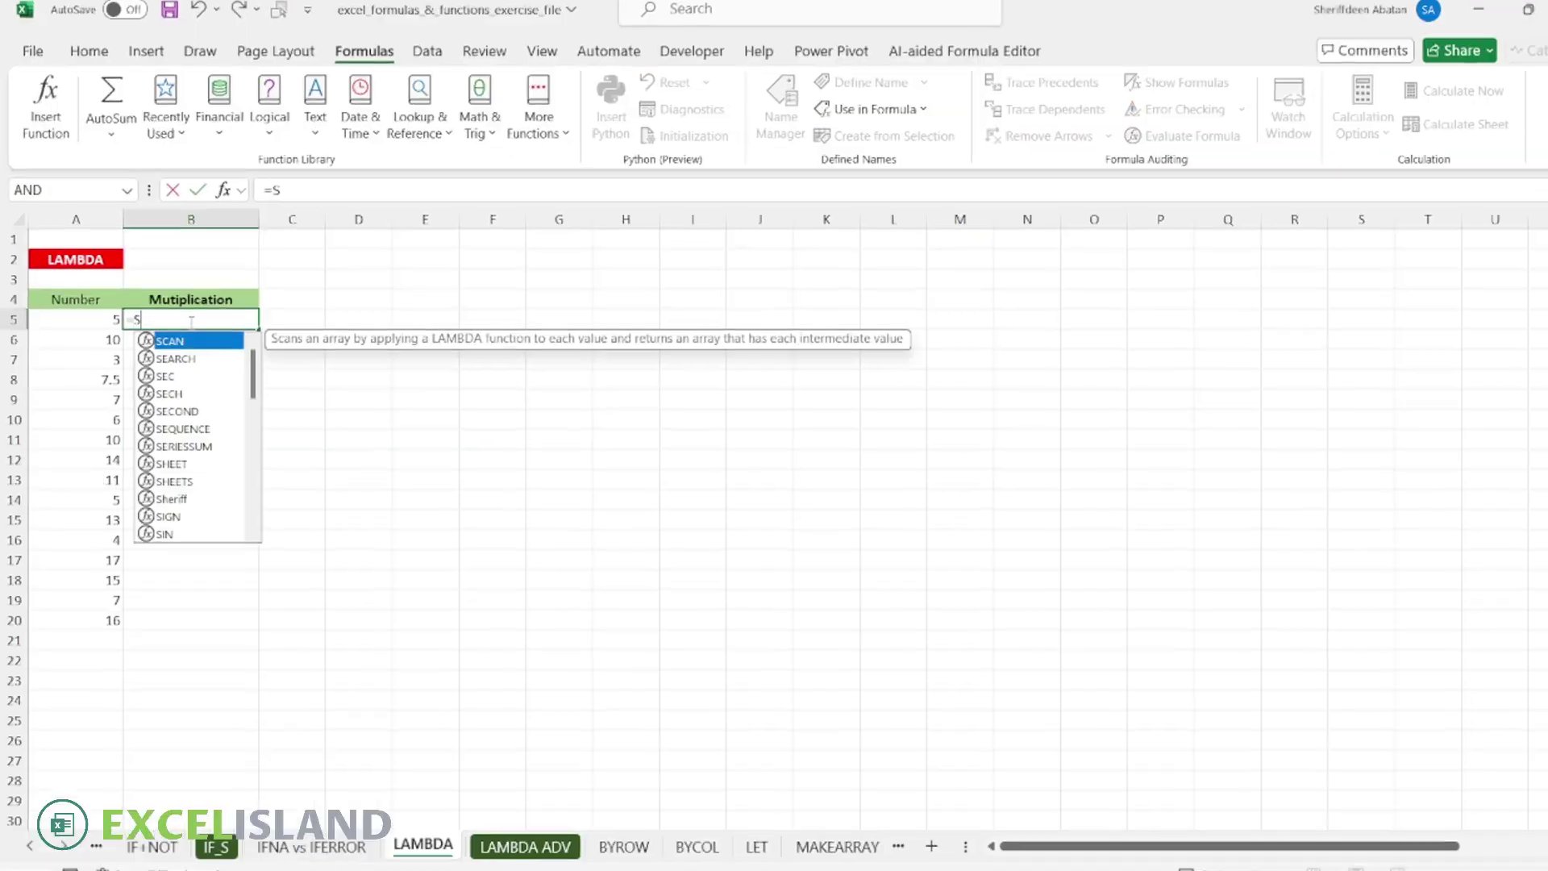
Enter =Sheriff(A5) in B5 and fill it down to B20, squaring each Number.
{"action": "type", "text": "her"}
{"action": "key", "text": "Tab"}
{"action": "left_click", "coordinate": [105, 322]}
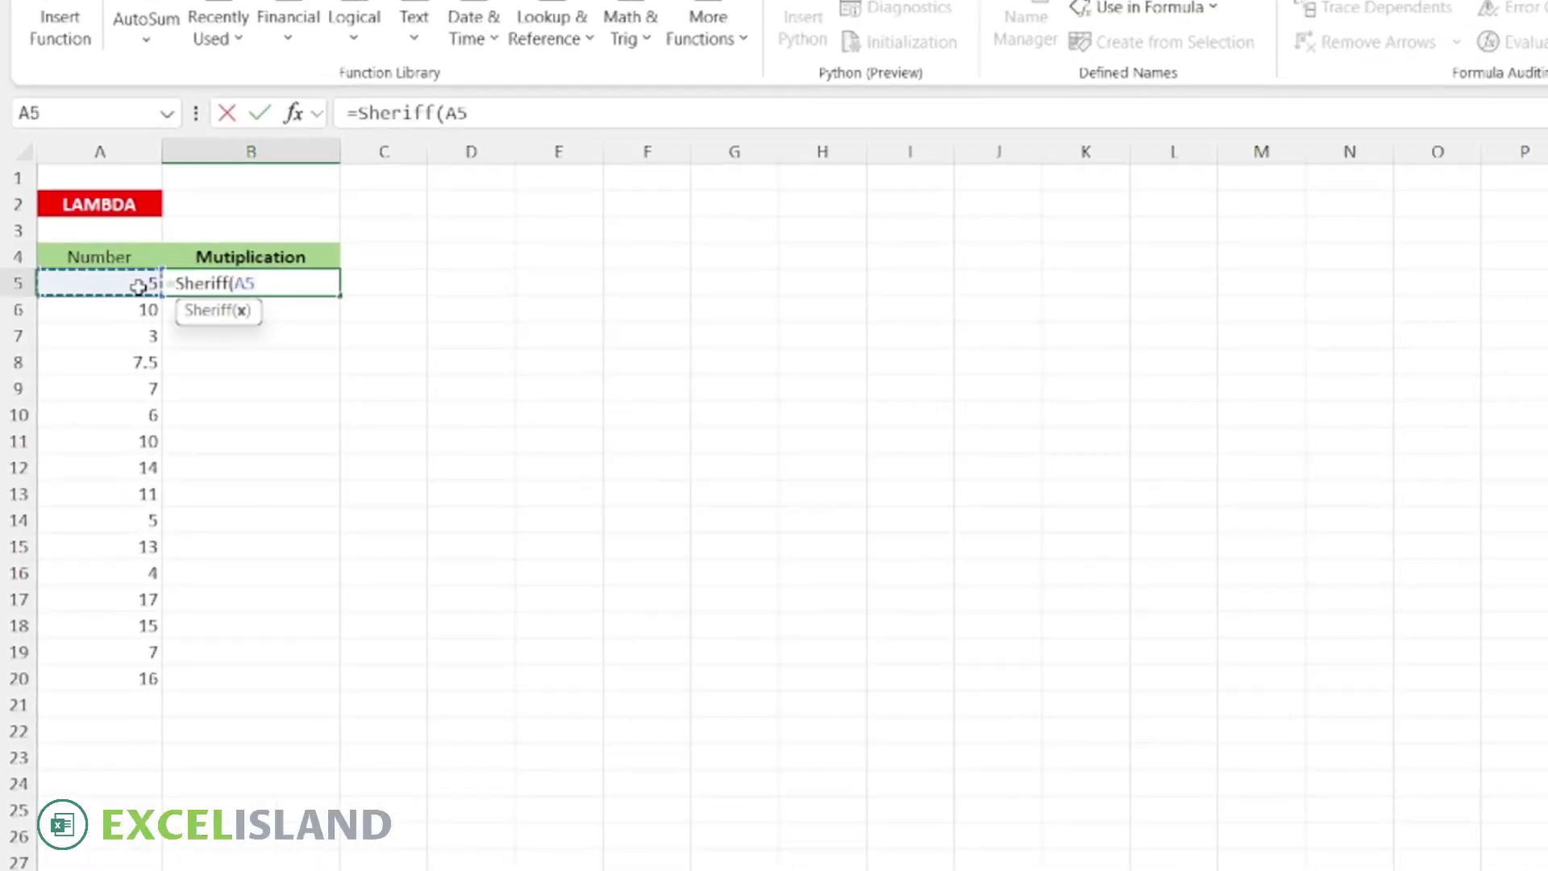
{"action": "type", "text": ")"}
{"action": "key", "text": "Return"}
{"action": "left_click", "coordinate": [221, 284]}
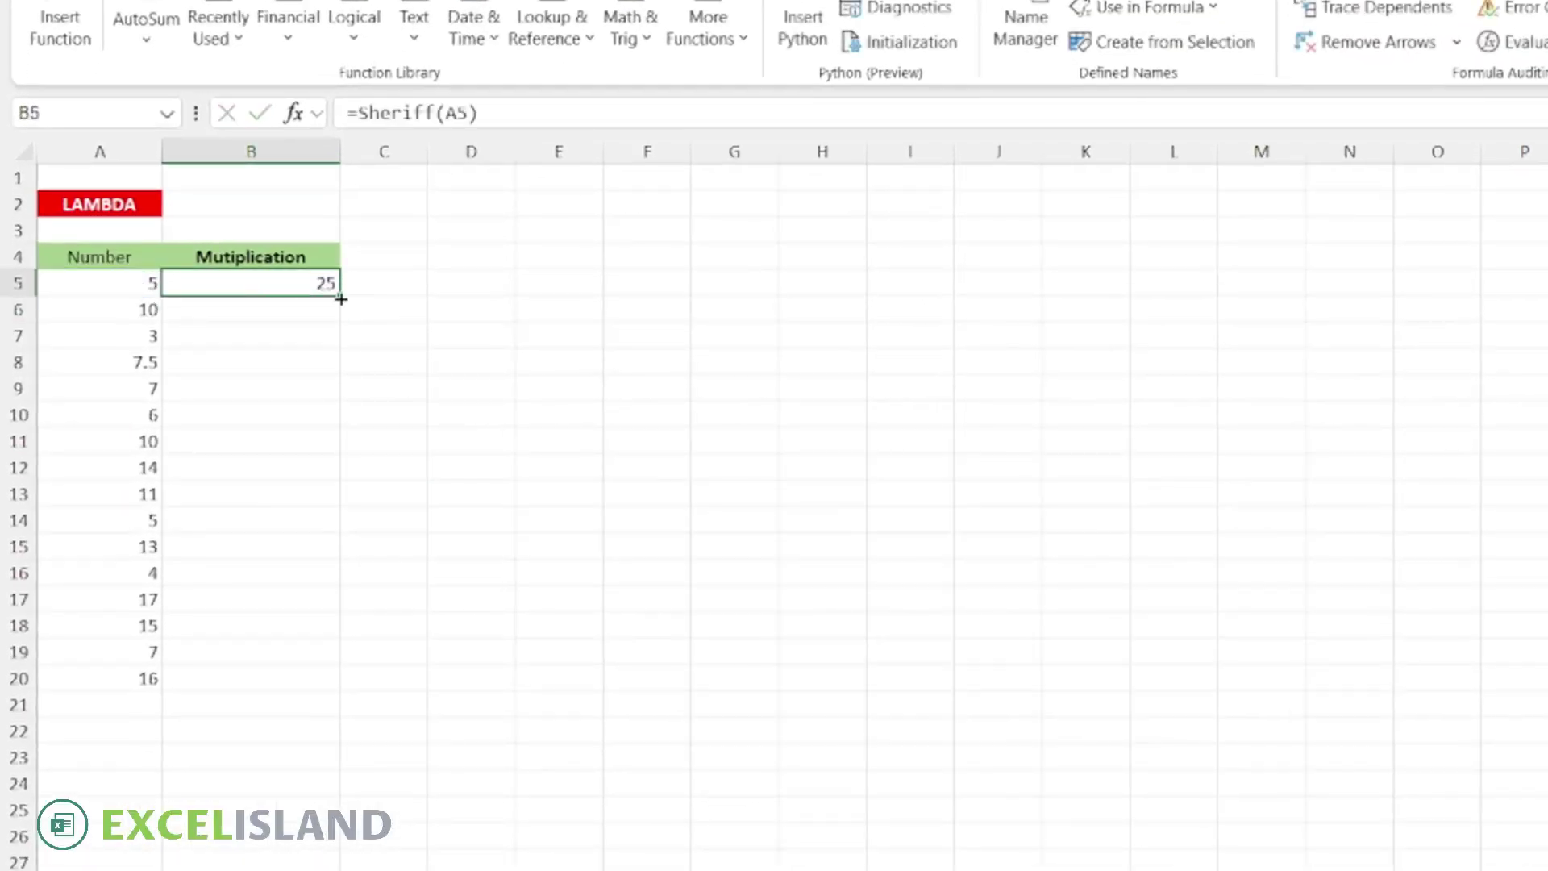
{"action": "double_click", "coordinate": [341, 299]}
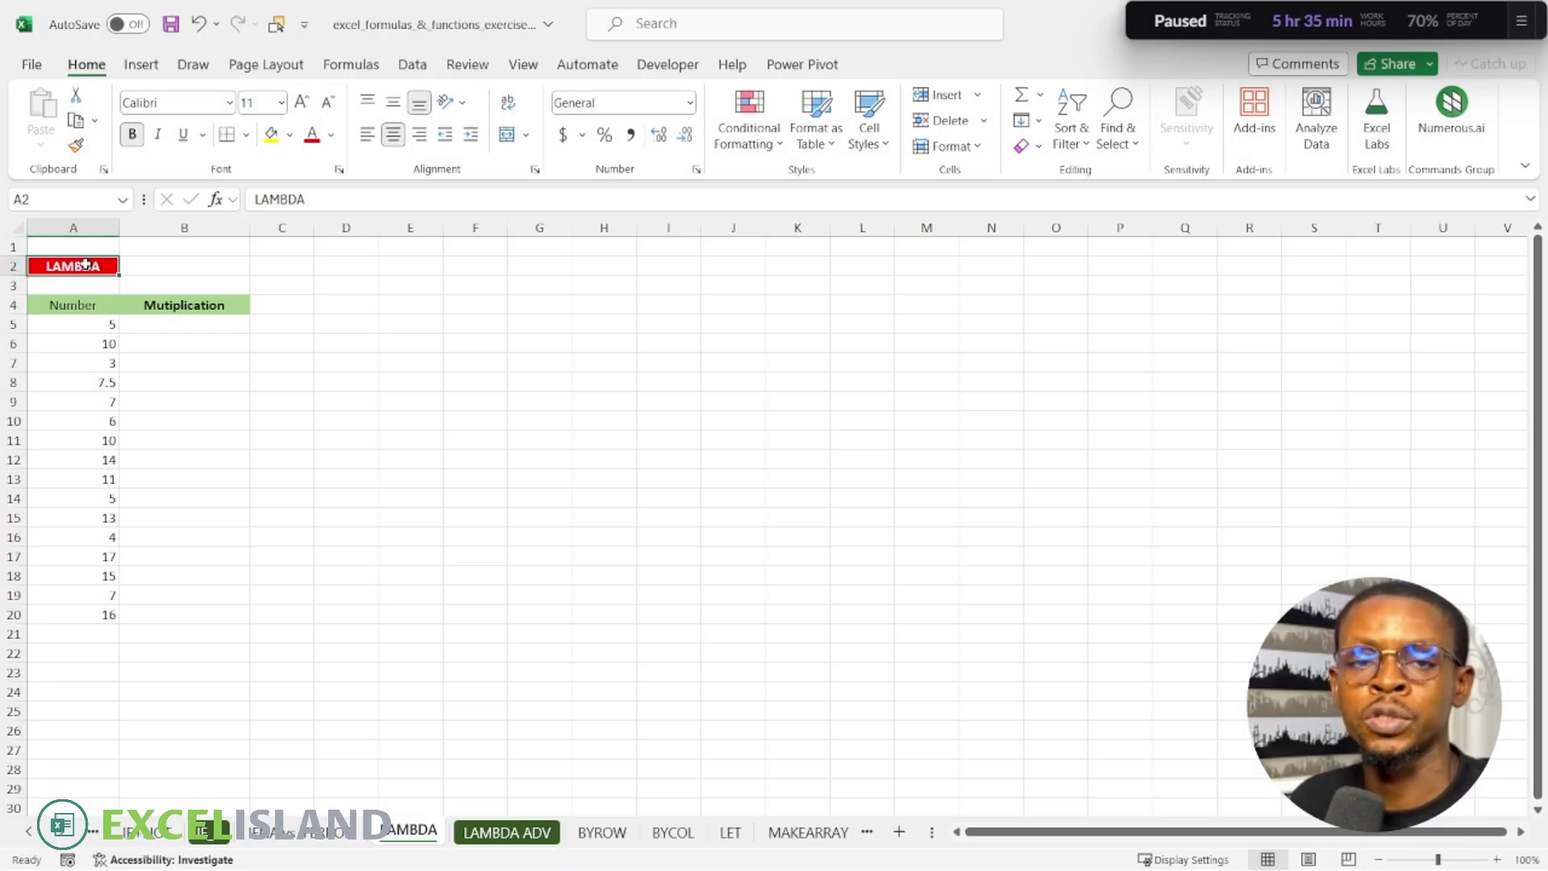
Enter =LAMBDA(x,y,(x*y)) in cell B3, which returns #CALC!
{"action": "left_click", "coordinate": [220, 286]}
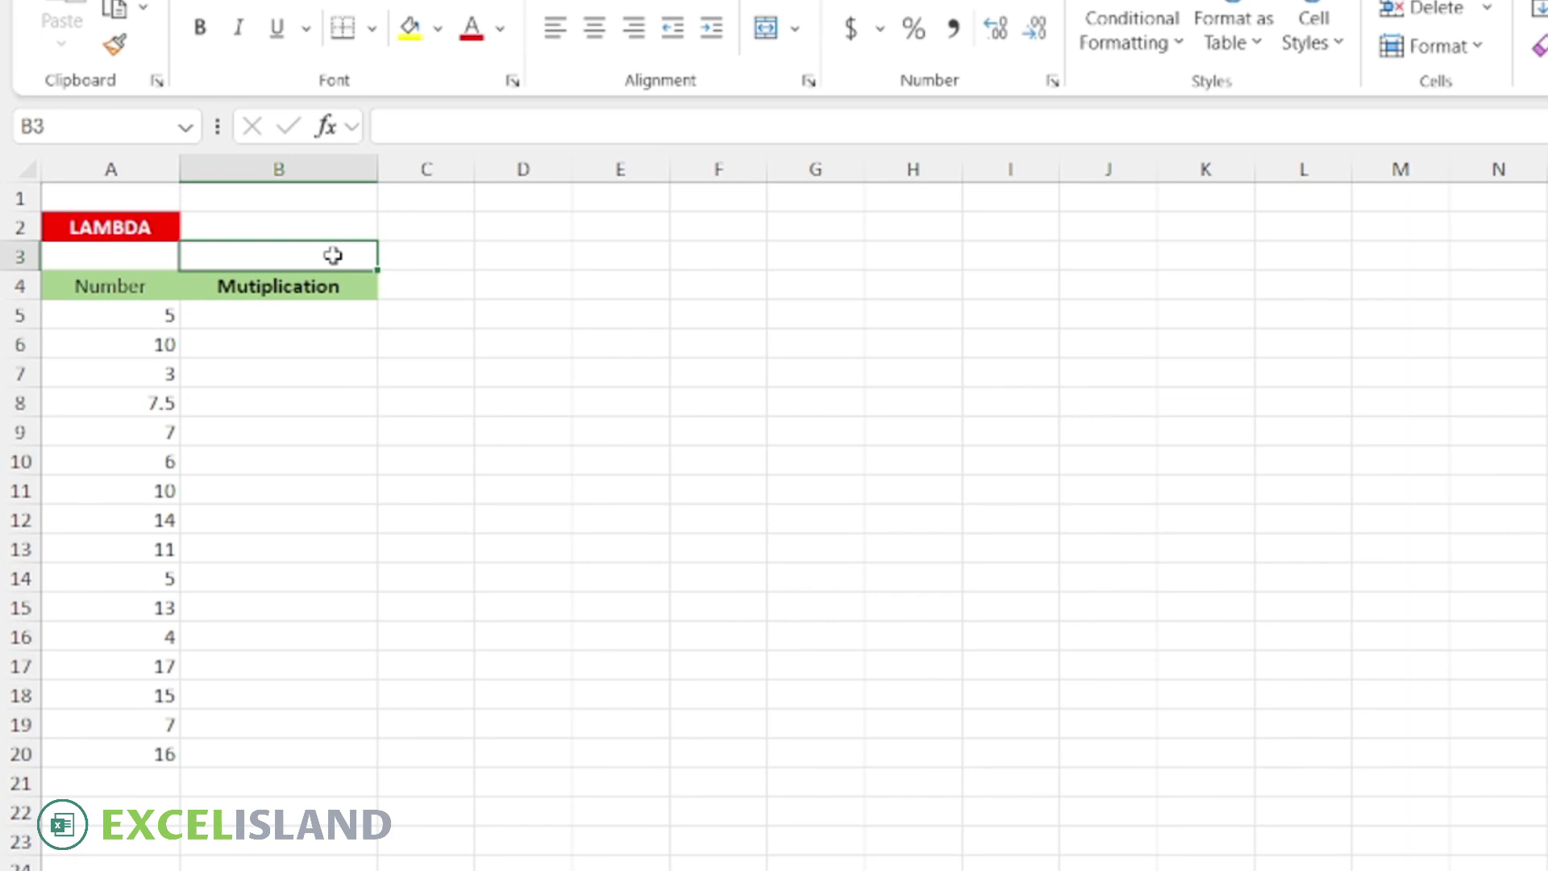
{"action": "type", "text": "=lam"}
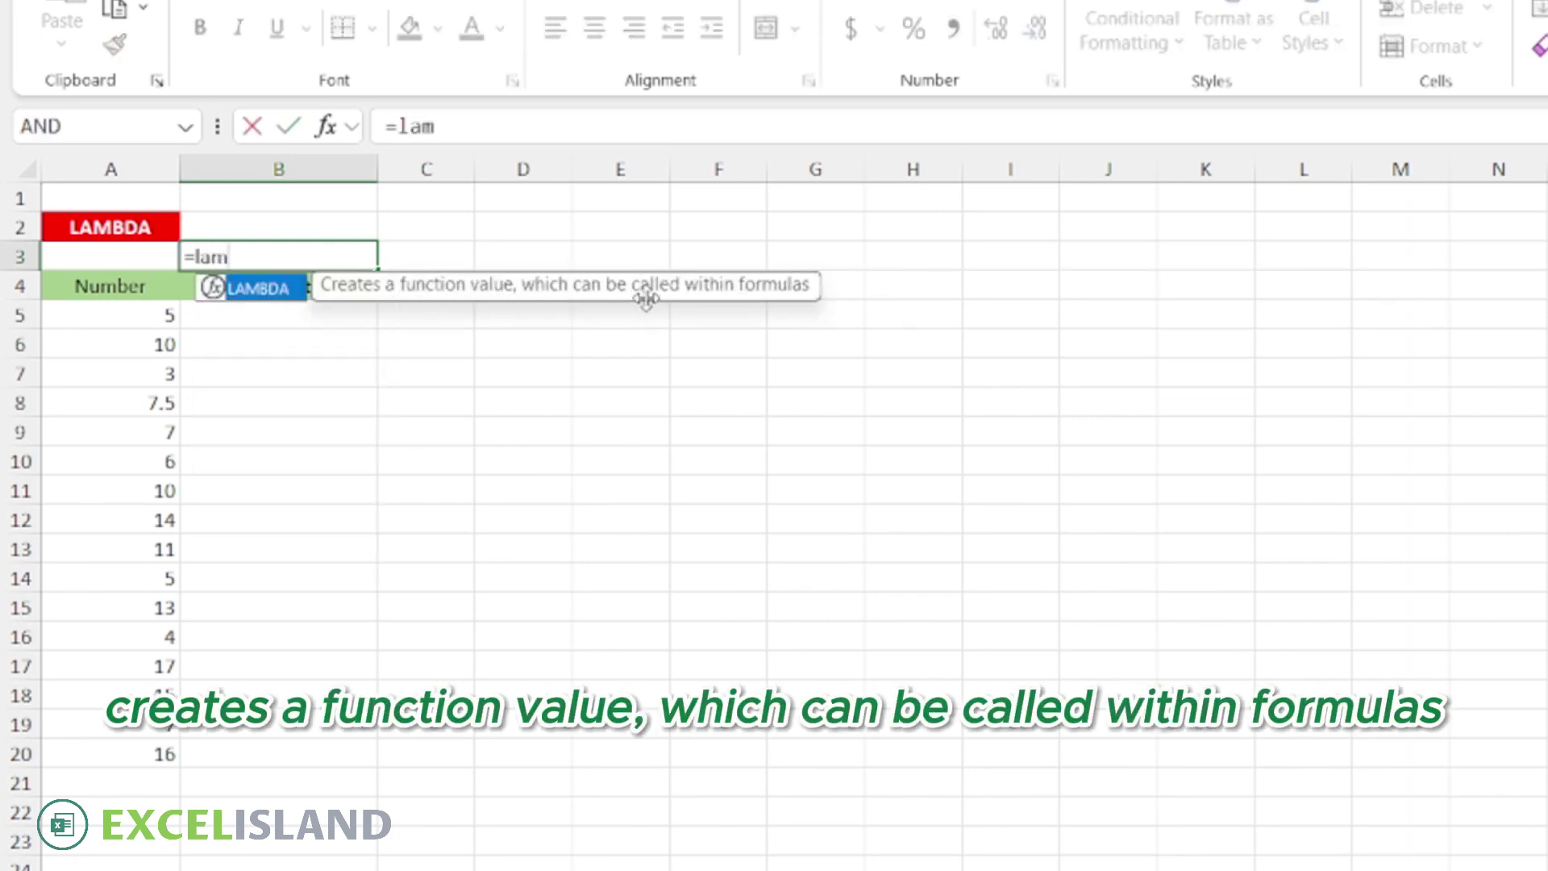
{"action": "key", "text": "Tab"}
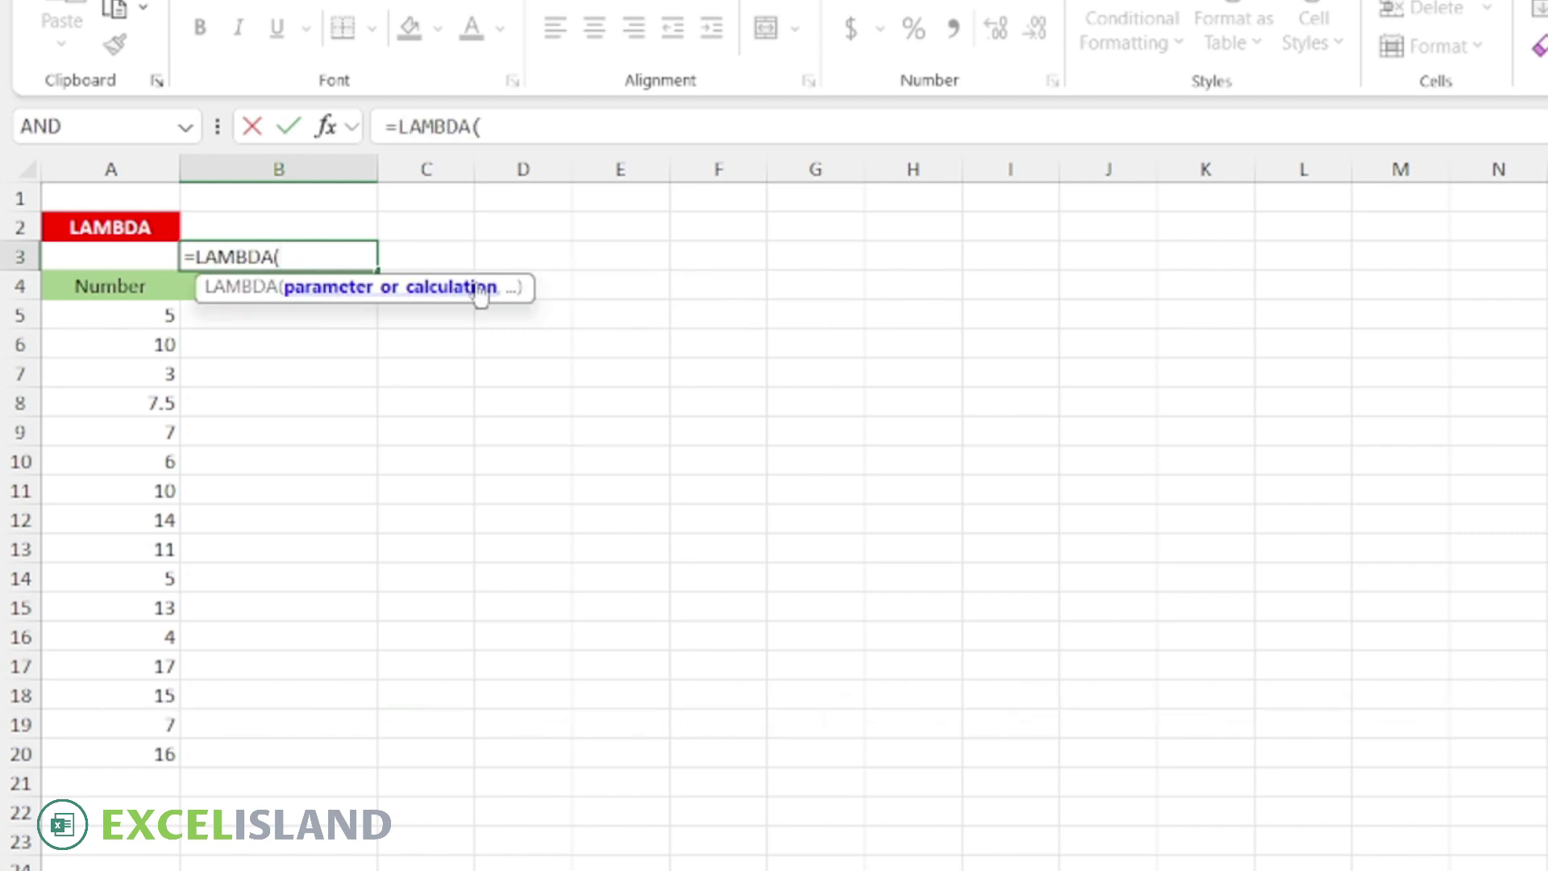
{"action": "type", "text": "x,"}
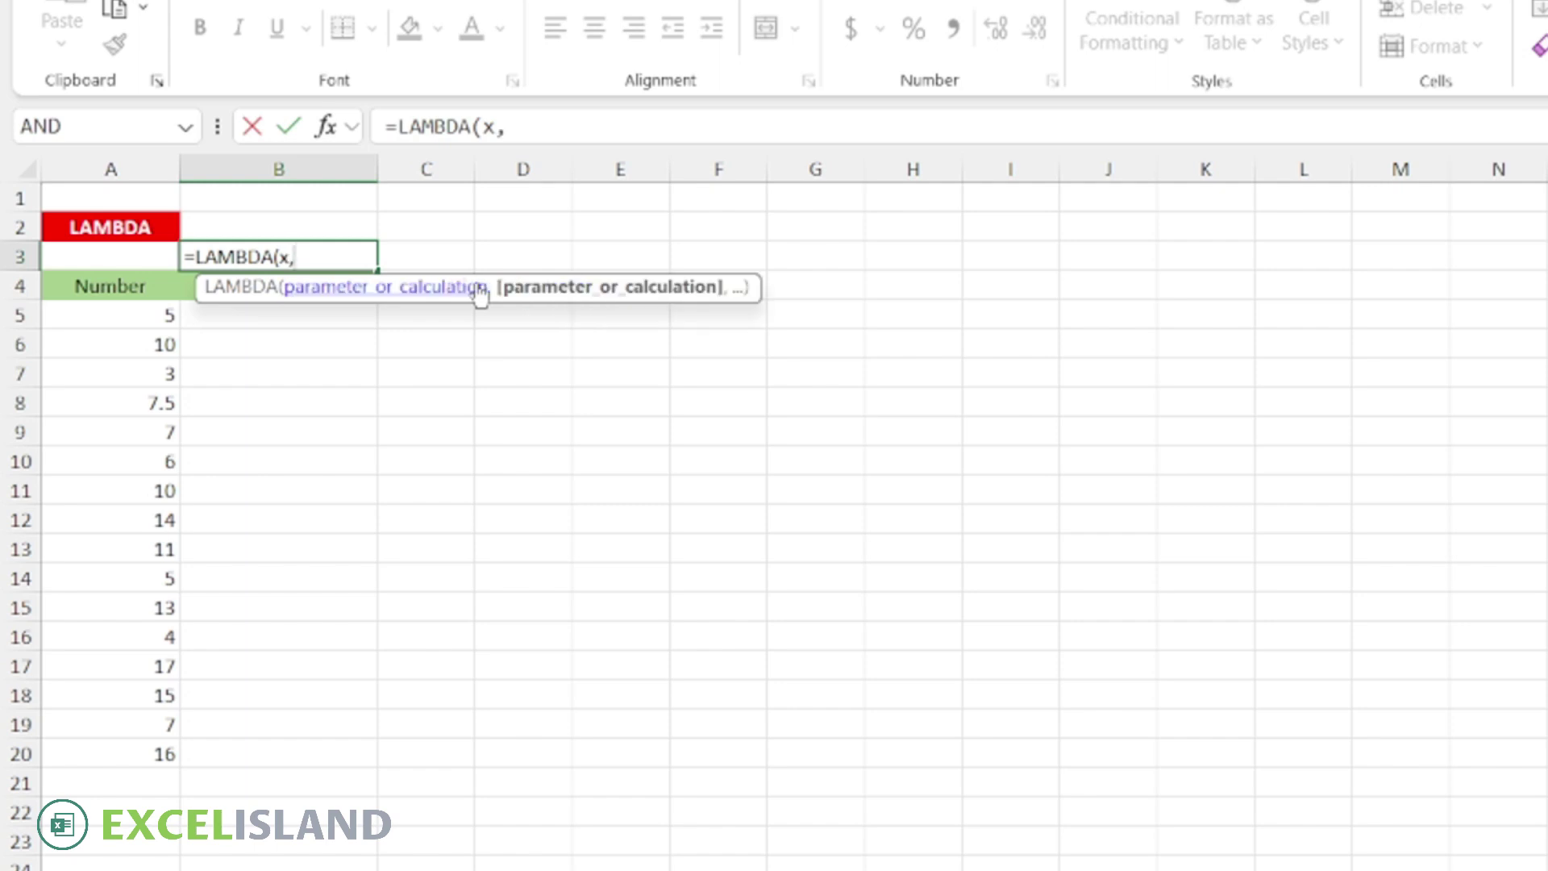
{"action": "type", "text": "y"}
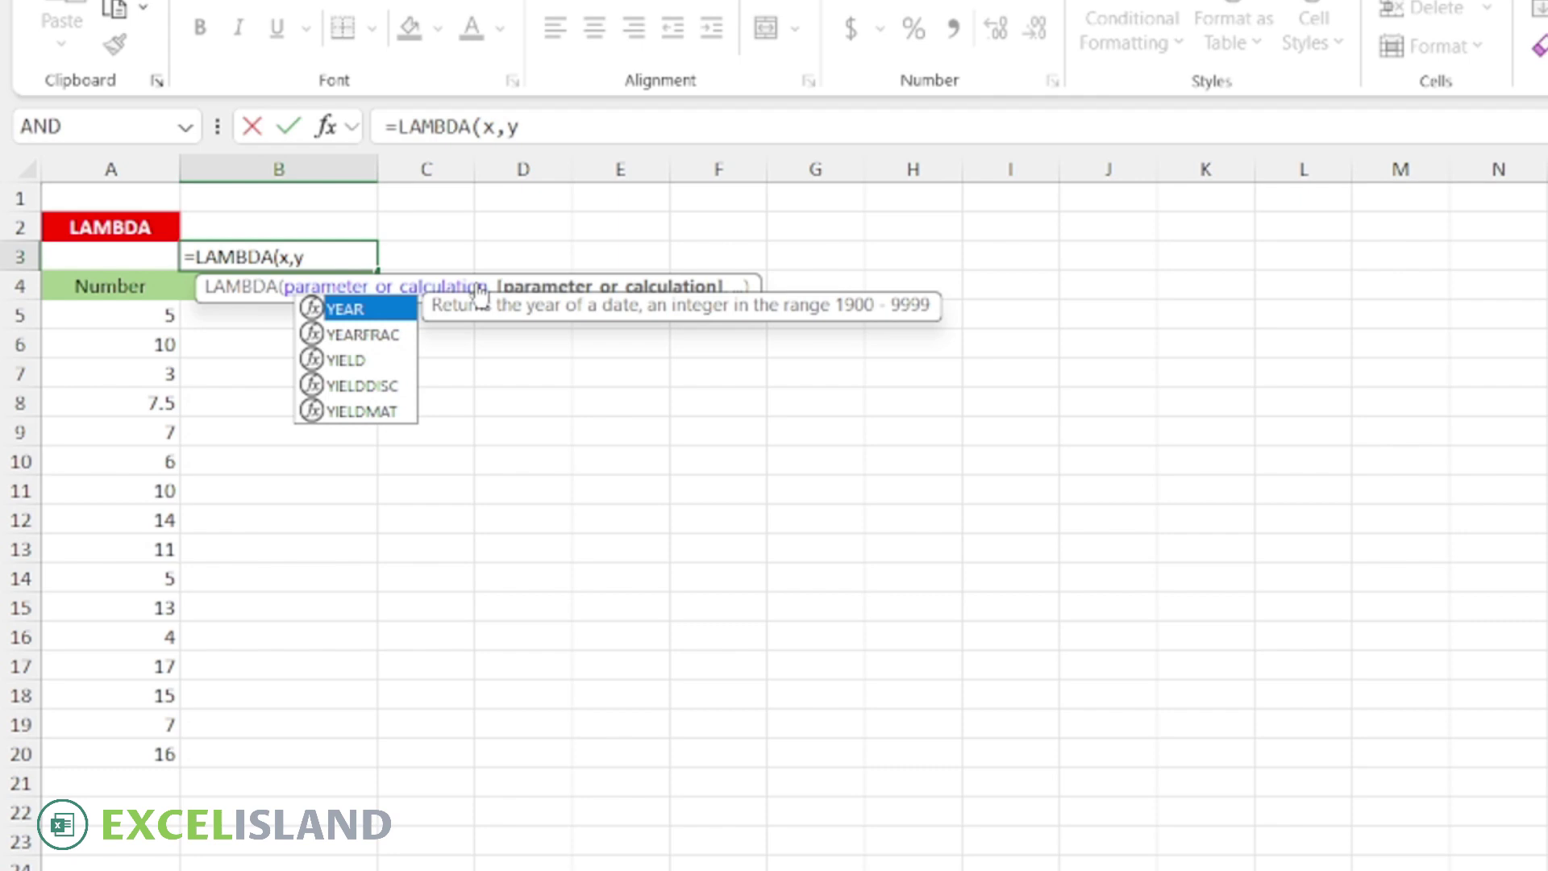
{"action": "type", "text": ","}
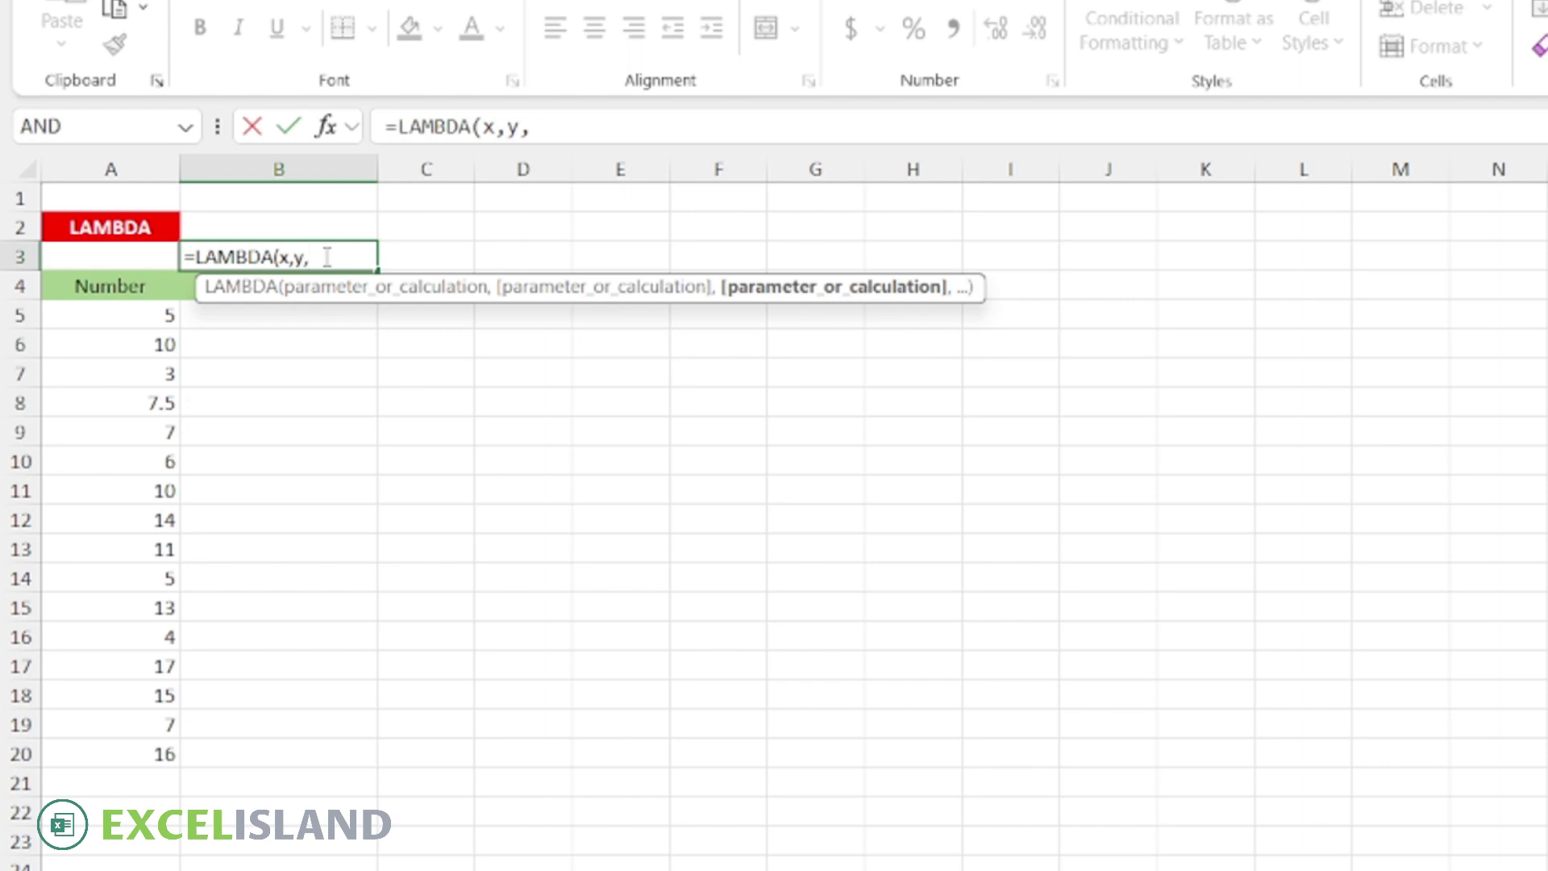
{"action": "type", "text": "(x*y"}
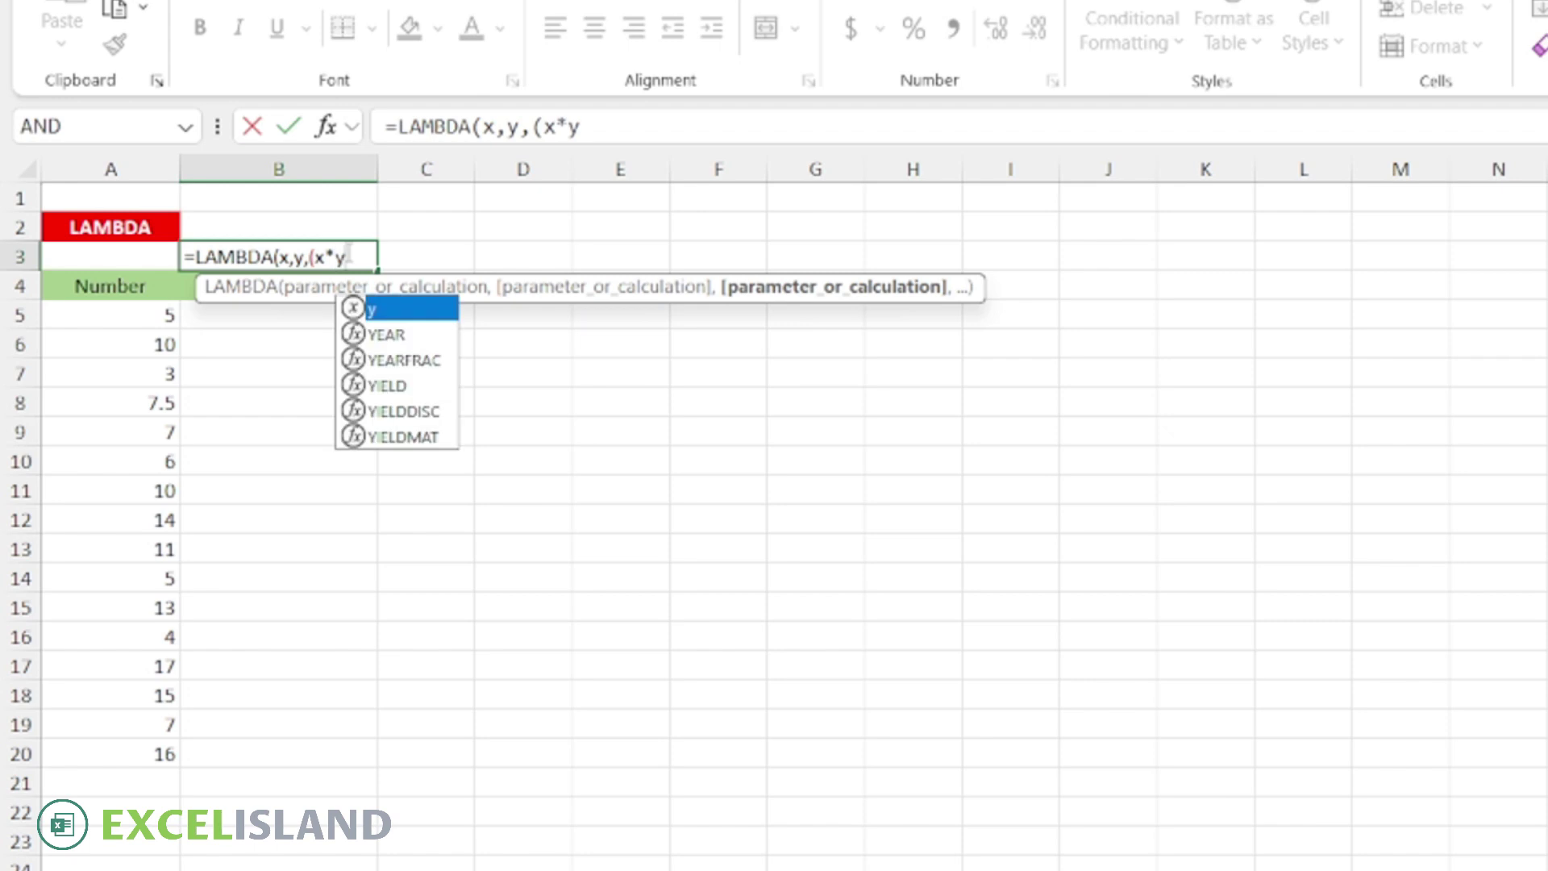
{"action": "type", "text": "))"}
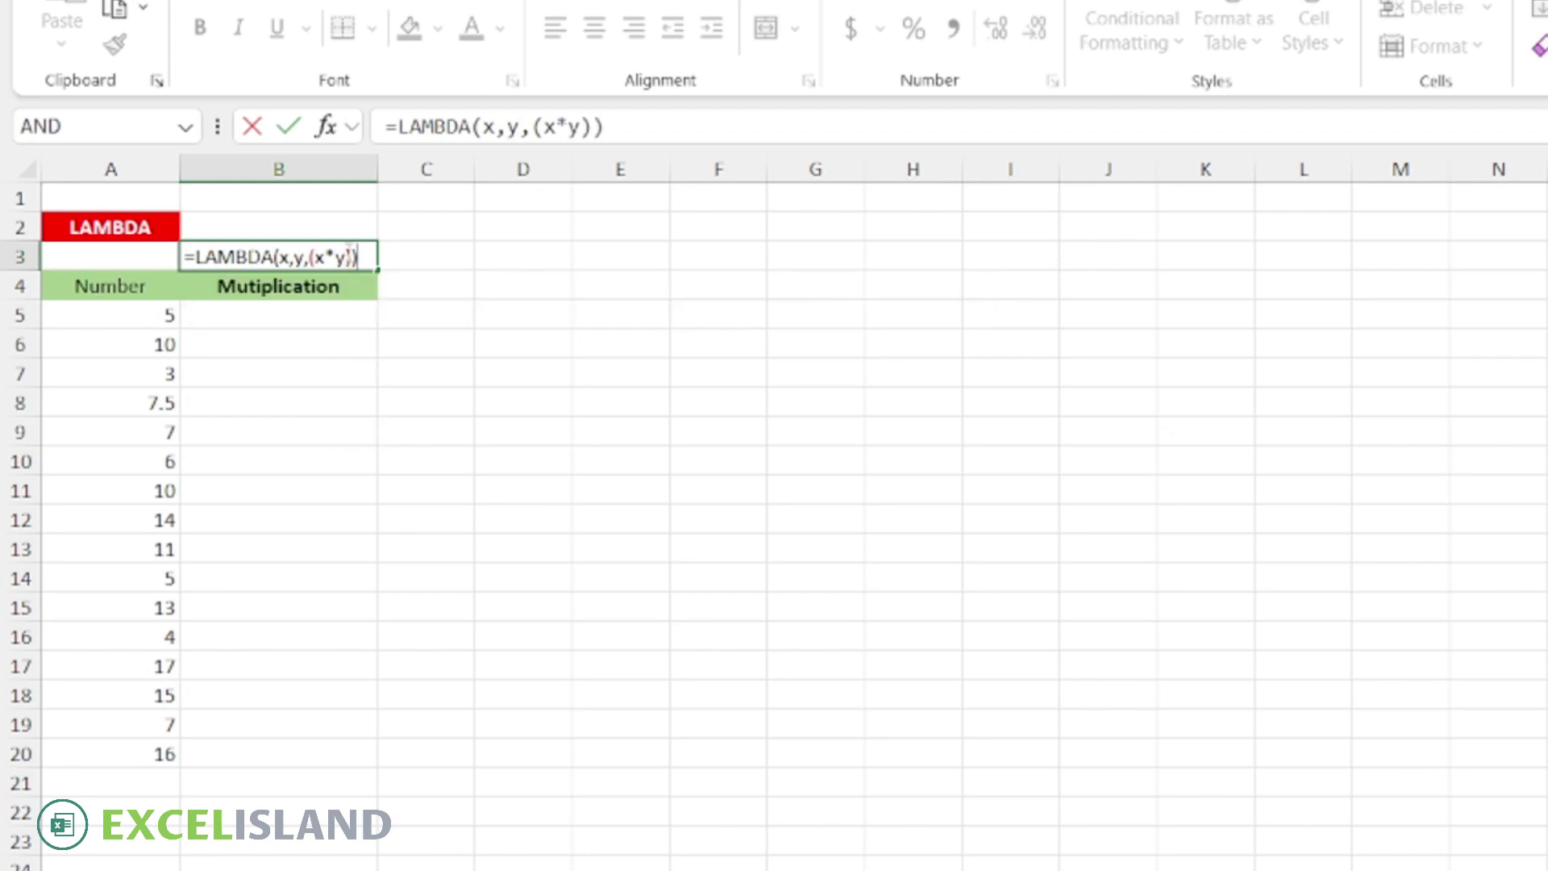
{"action": "key", "text": "Return"}
{"action": "left_click", "coordinate": [354, 252]}
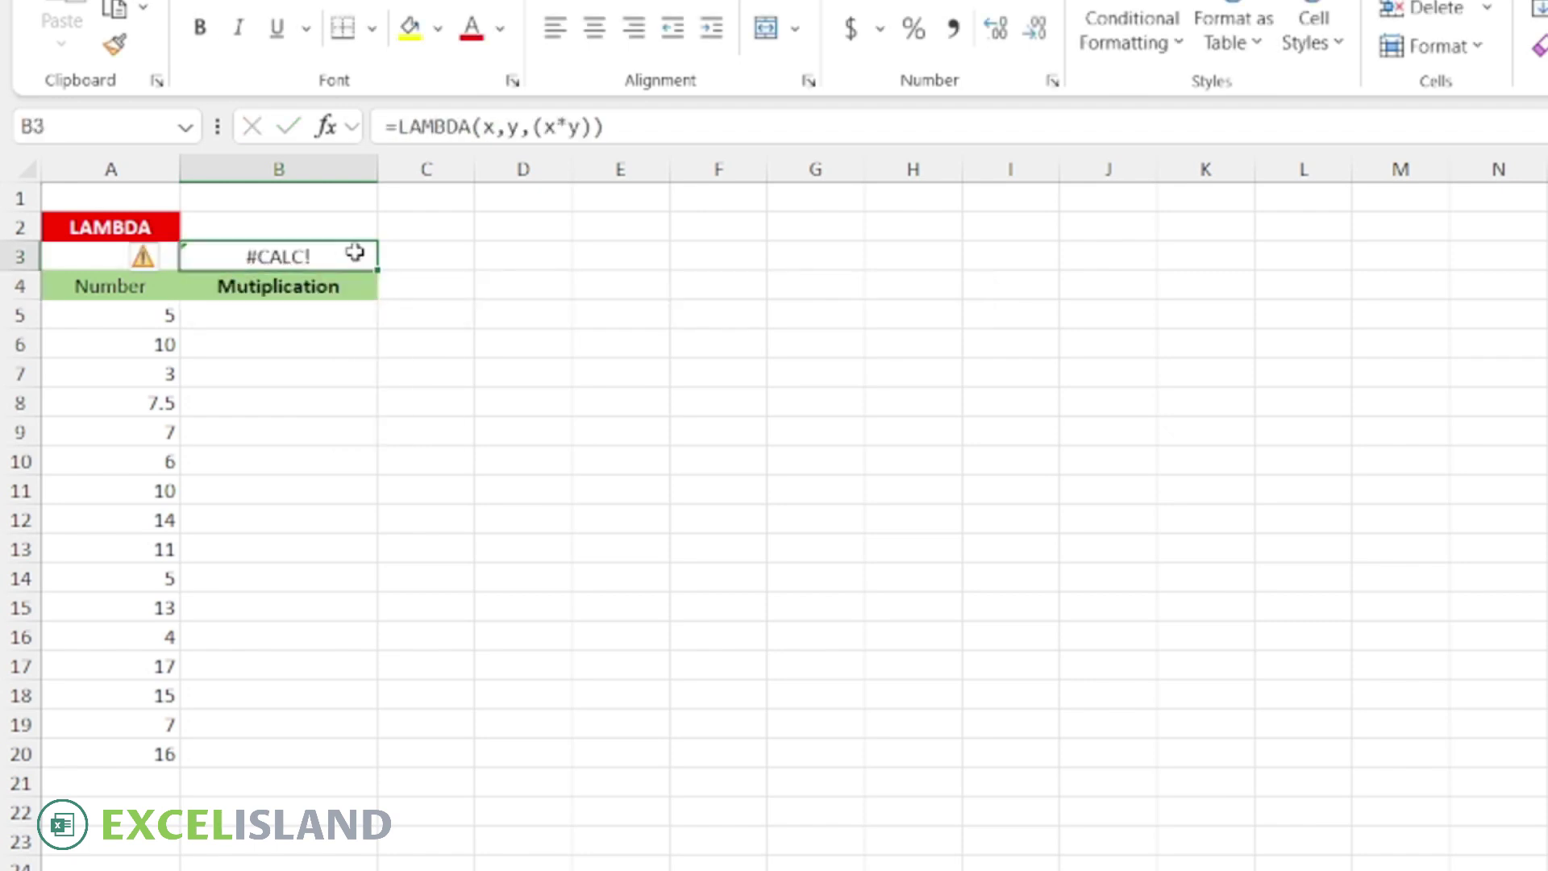
{"action": "left_click", "coordinate": [626, 127]}
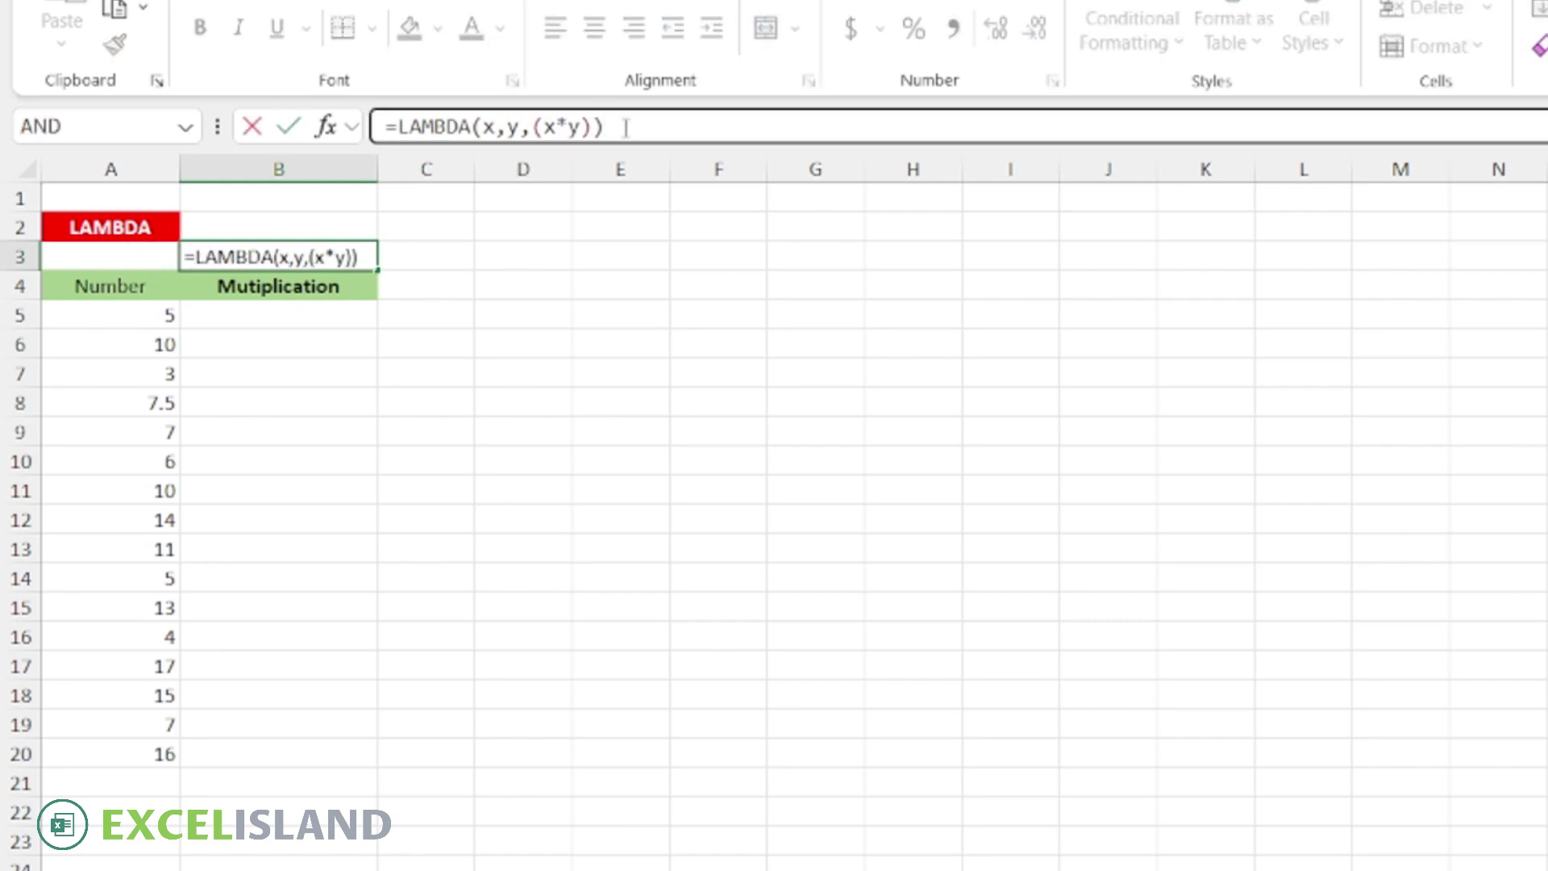
{"action": "type", "text": "(2,"}
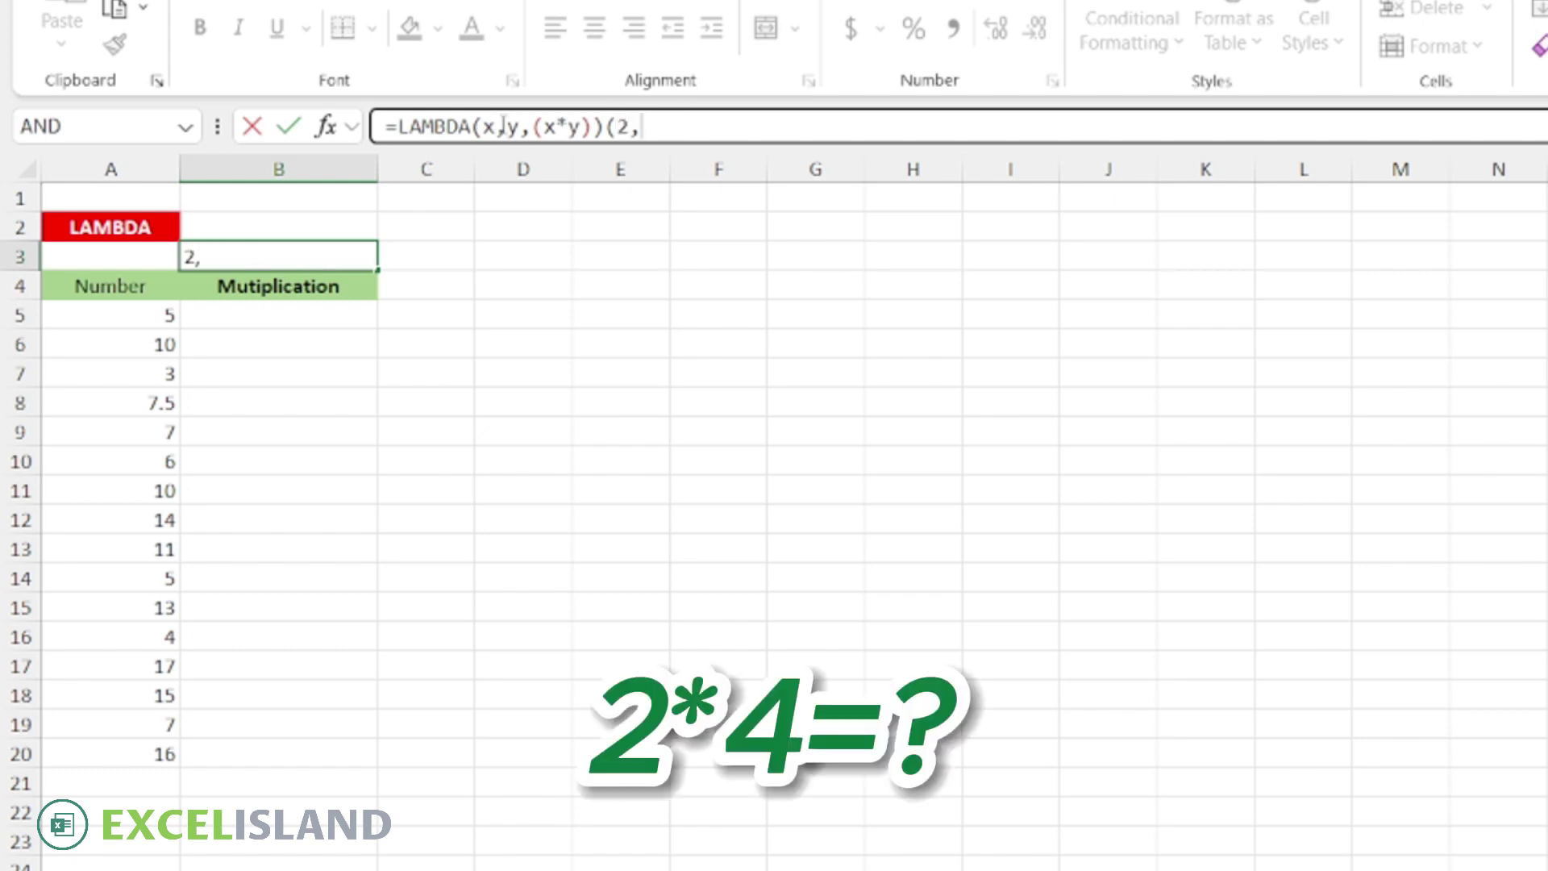
{"action": "type", "text": "4"}
{"action": "key", "text": "Return"}
{"action": "left_click", "coordinate": [355, 253]}
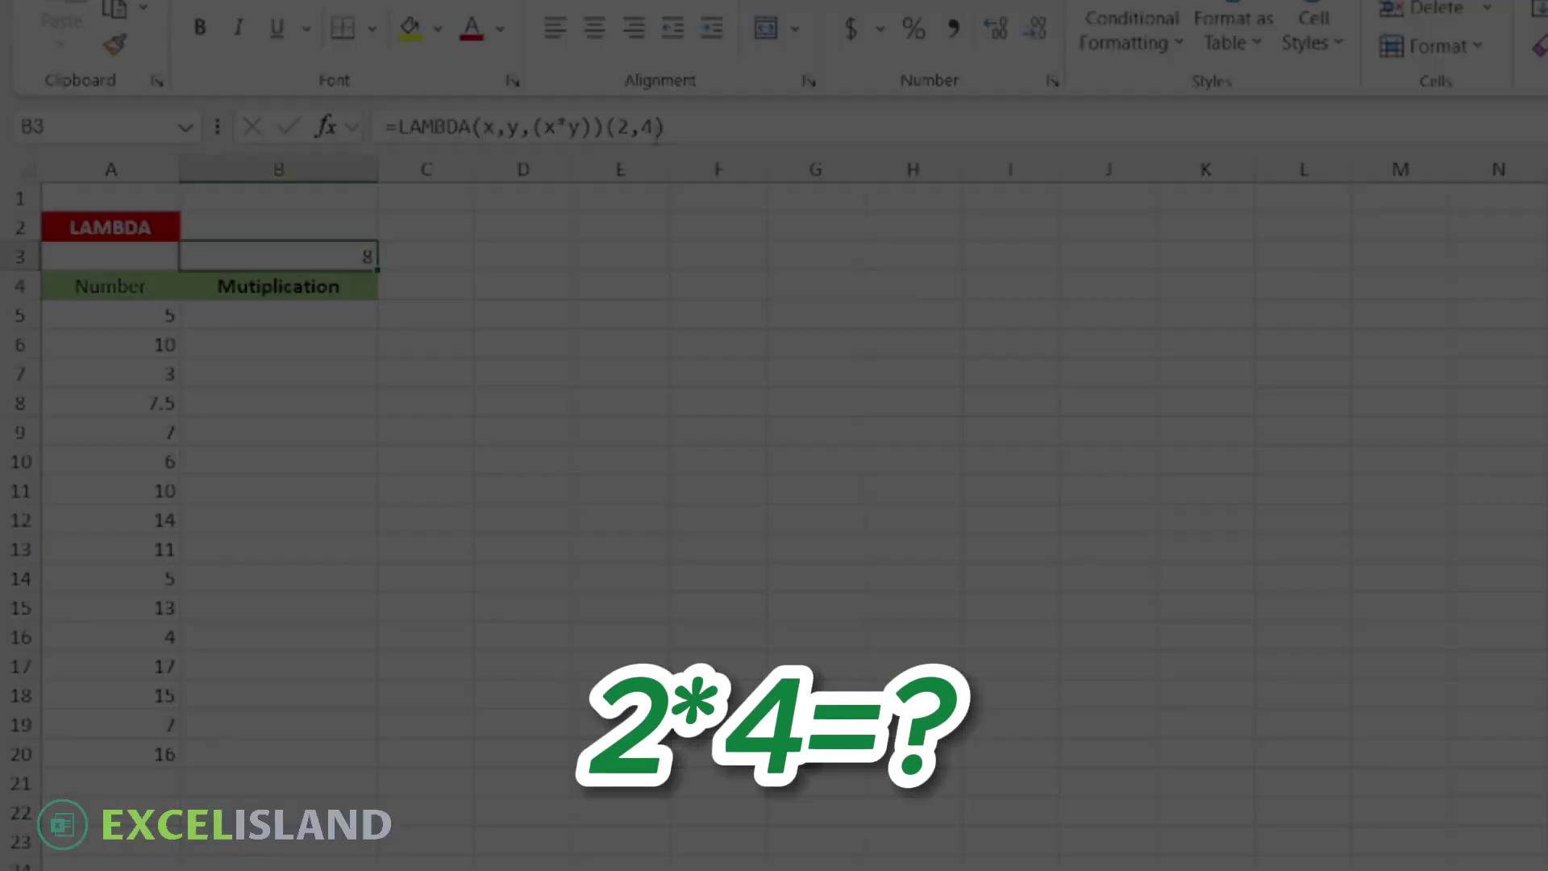
{"action": "left_click", "coordinate": [692, 125]}
{"action": "key", "text": "BackSpace"}
{"action": "key", "text": "BackSpace"}
{"action": "key", "text": "BackSpace"}
{"action": "key", "text": "BackSpace"}
{"action": "key", "text": "BackSpace"}
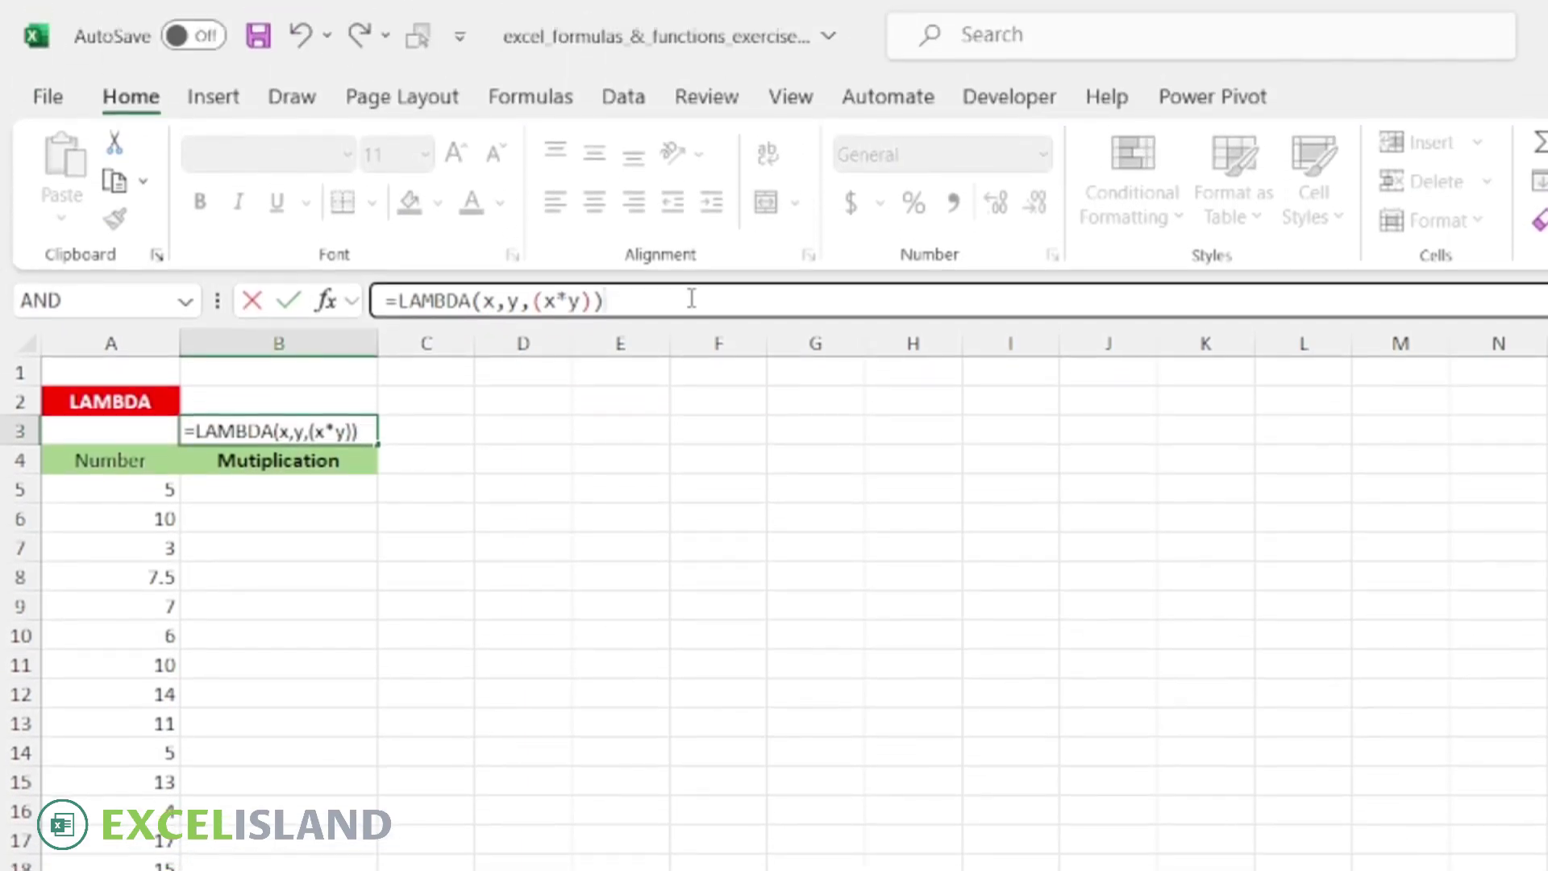
{"action": "key", "text": "Return"}
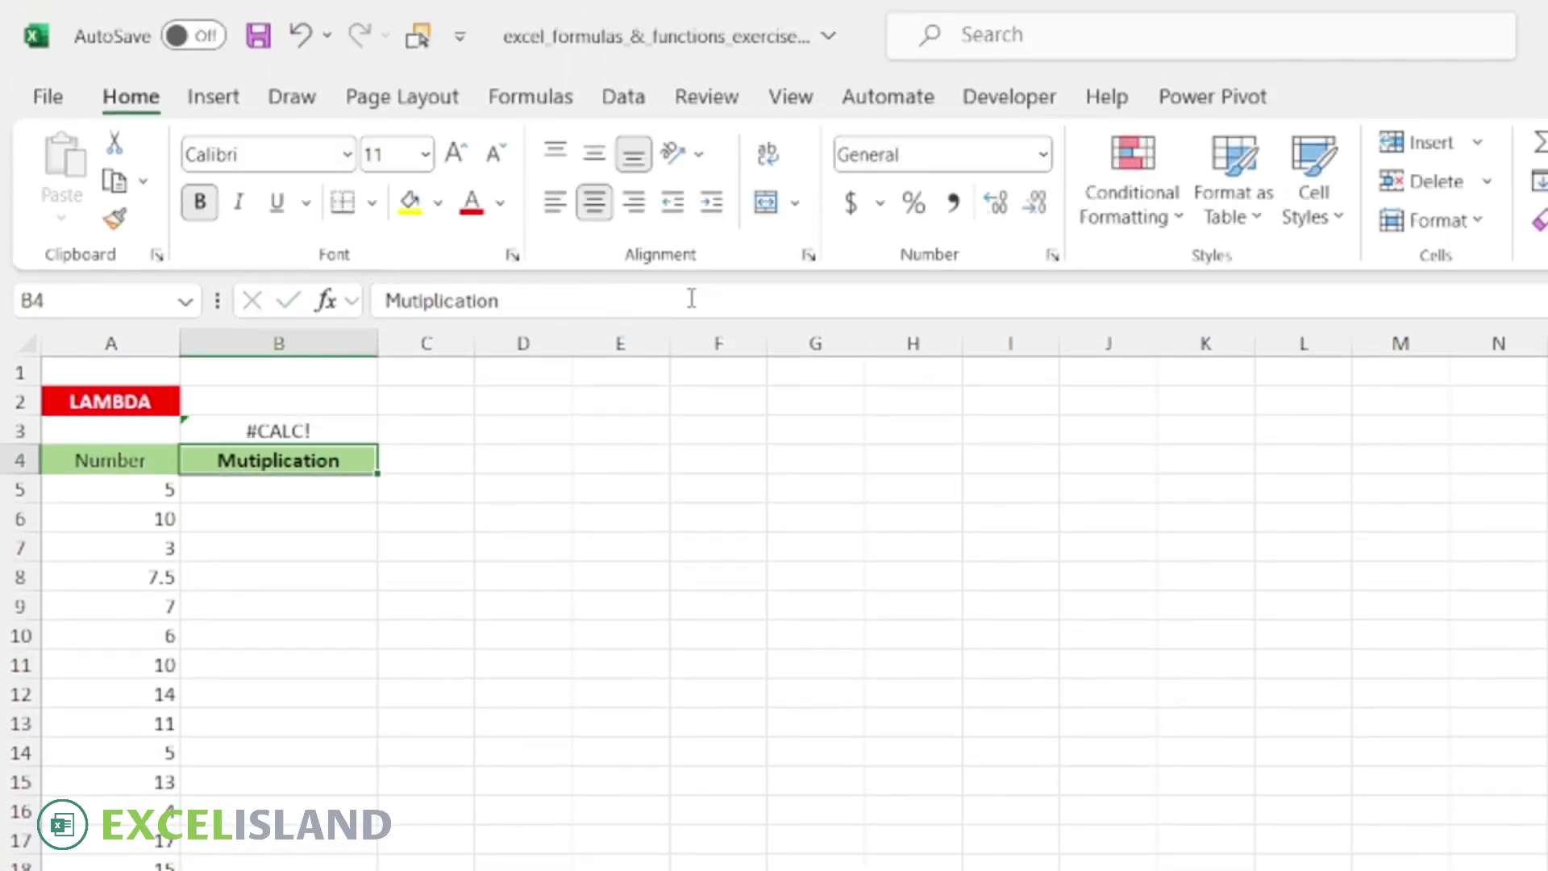
Copy B3's LAMBDA formula and paste it as a new defined name's Refers to value.
{"action": "left_click", "coordinate": [349, 433]}
{"action": "left_click_drag", "start_coordinate": [604, 300], "coordinate": [375, 301]}
{"action": "key", "text": "Return"}
{"action": "left_click", "coordinate": [516, 97]}
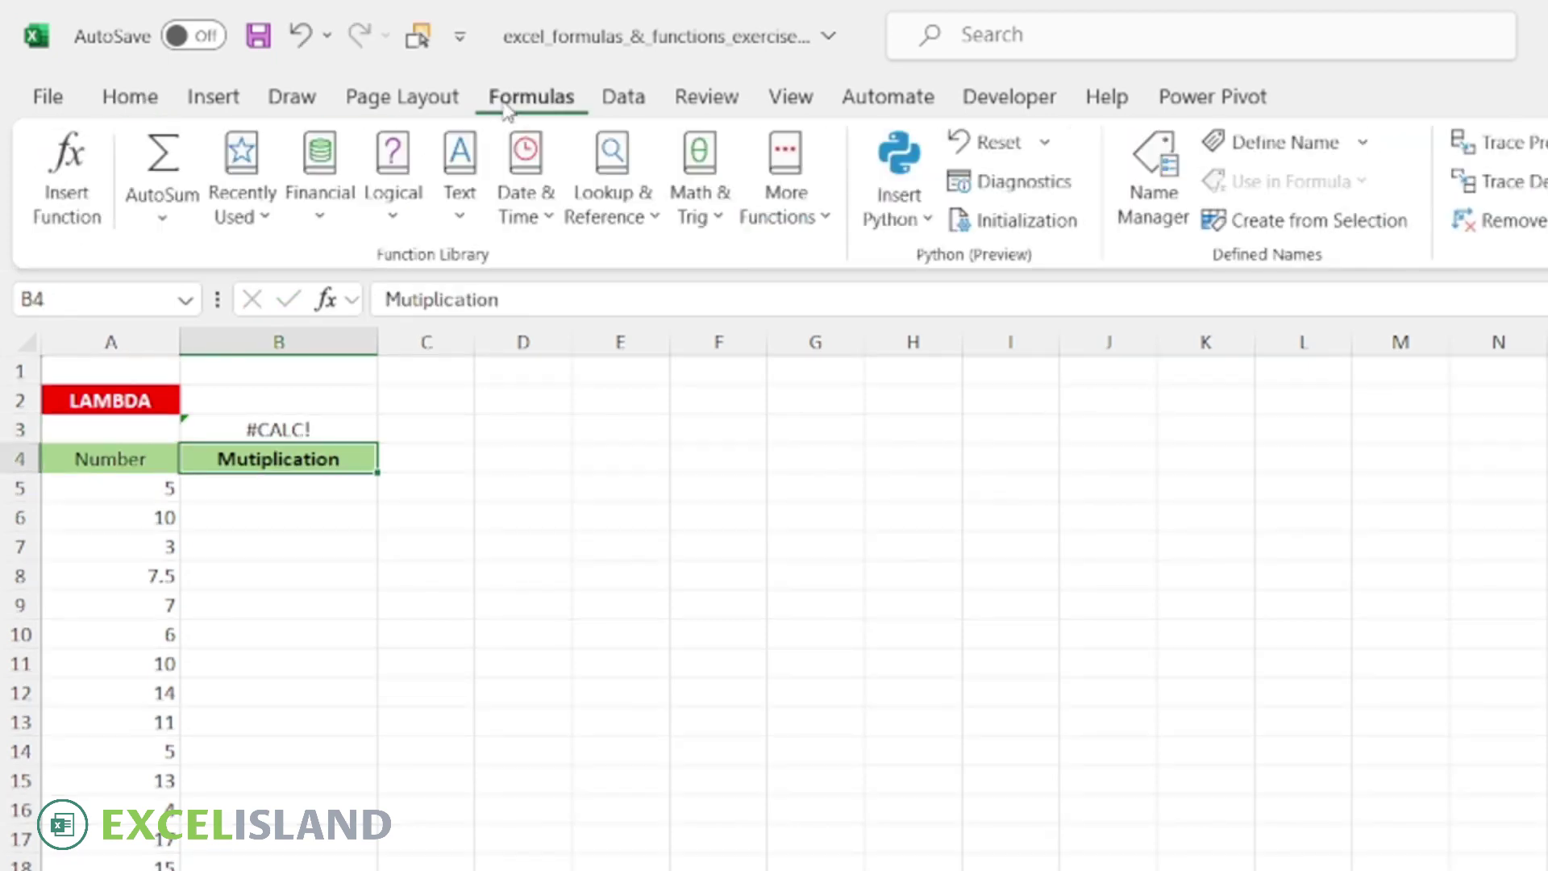
{"action": "left_click", "coordinate": [1153, 185]}
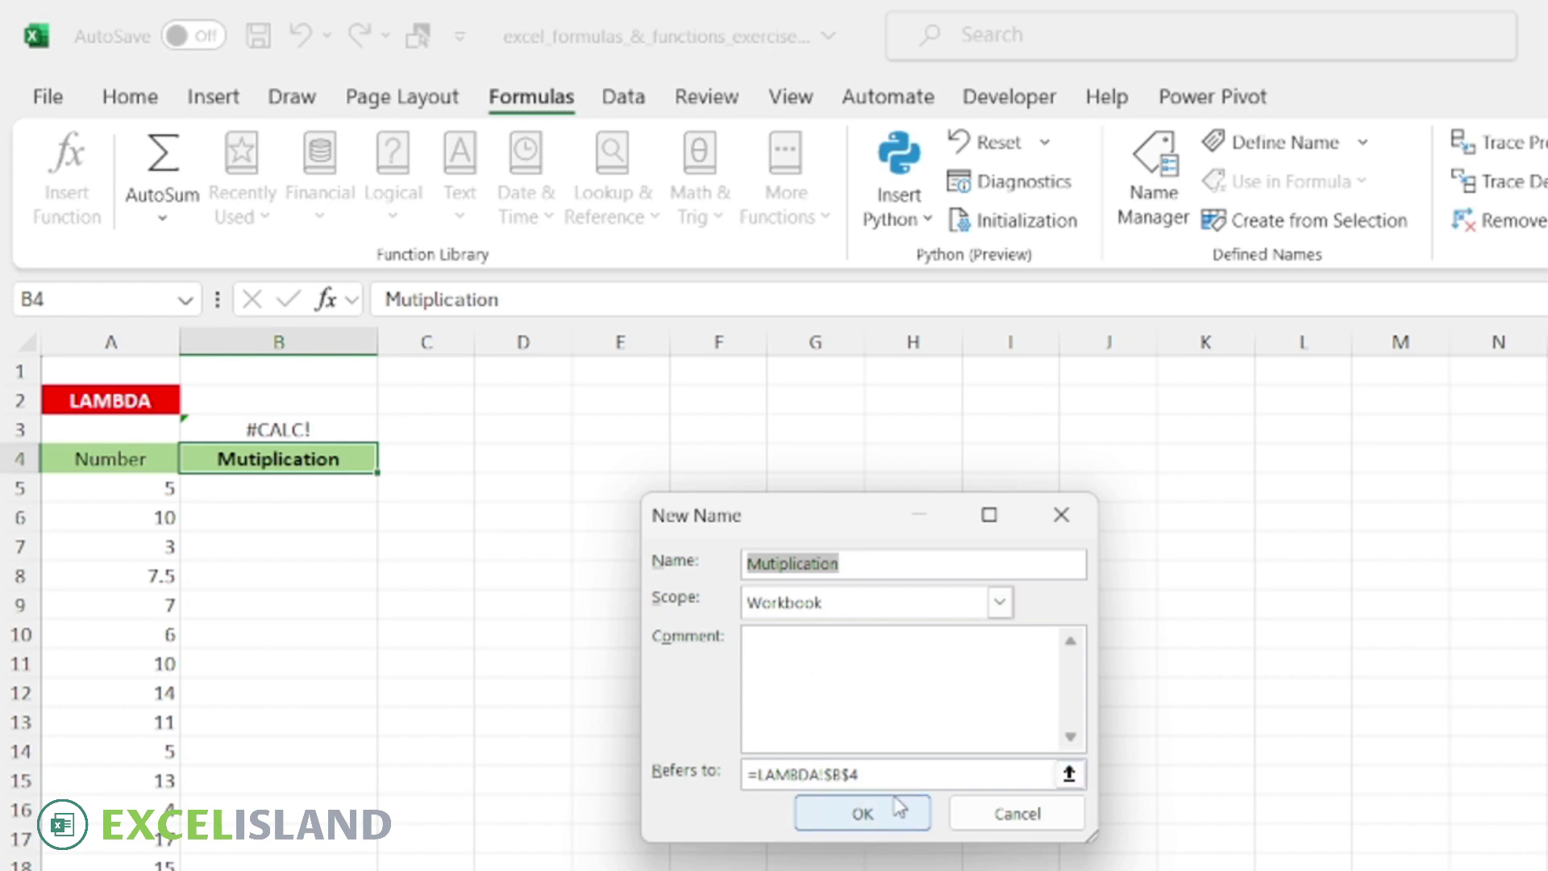
{"action": "left_click", "coordinate": [885, 774]}
{"action": "left_click_drag", "start_coordinate": [884, 774], "coordinate": [743, 776]}
{"action": "key", "text": "BackSpace"}
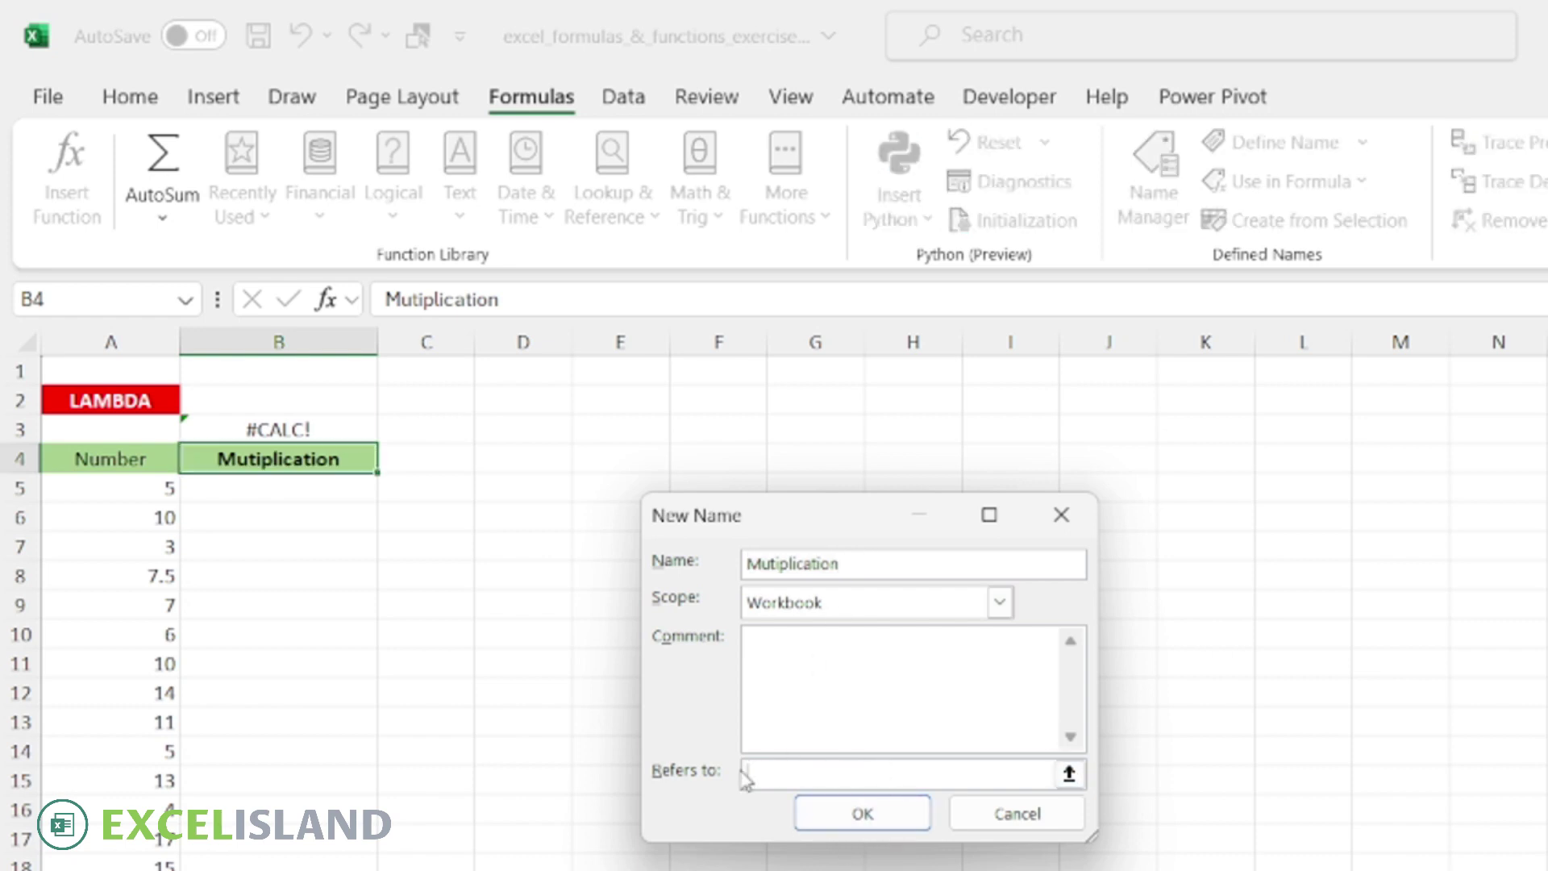
{"action": "key", "text": "ctrl+v"}
Name it BigCal with Workbook scope and comment 'This is my first function in Excel', then save.
{"action": "left_click_drag", "start_coordinate": [846, 564], "coordinate": [750, 564]}
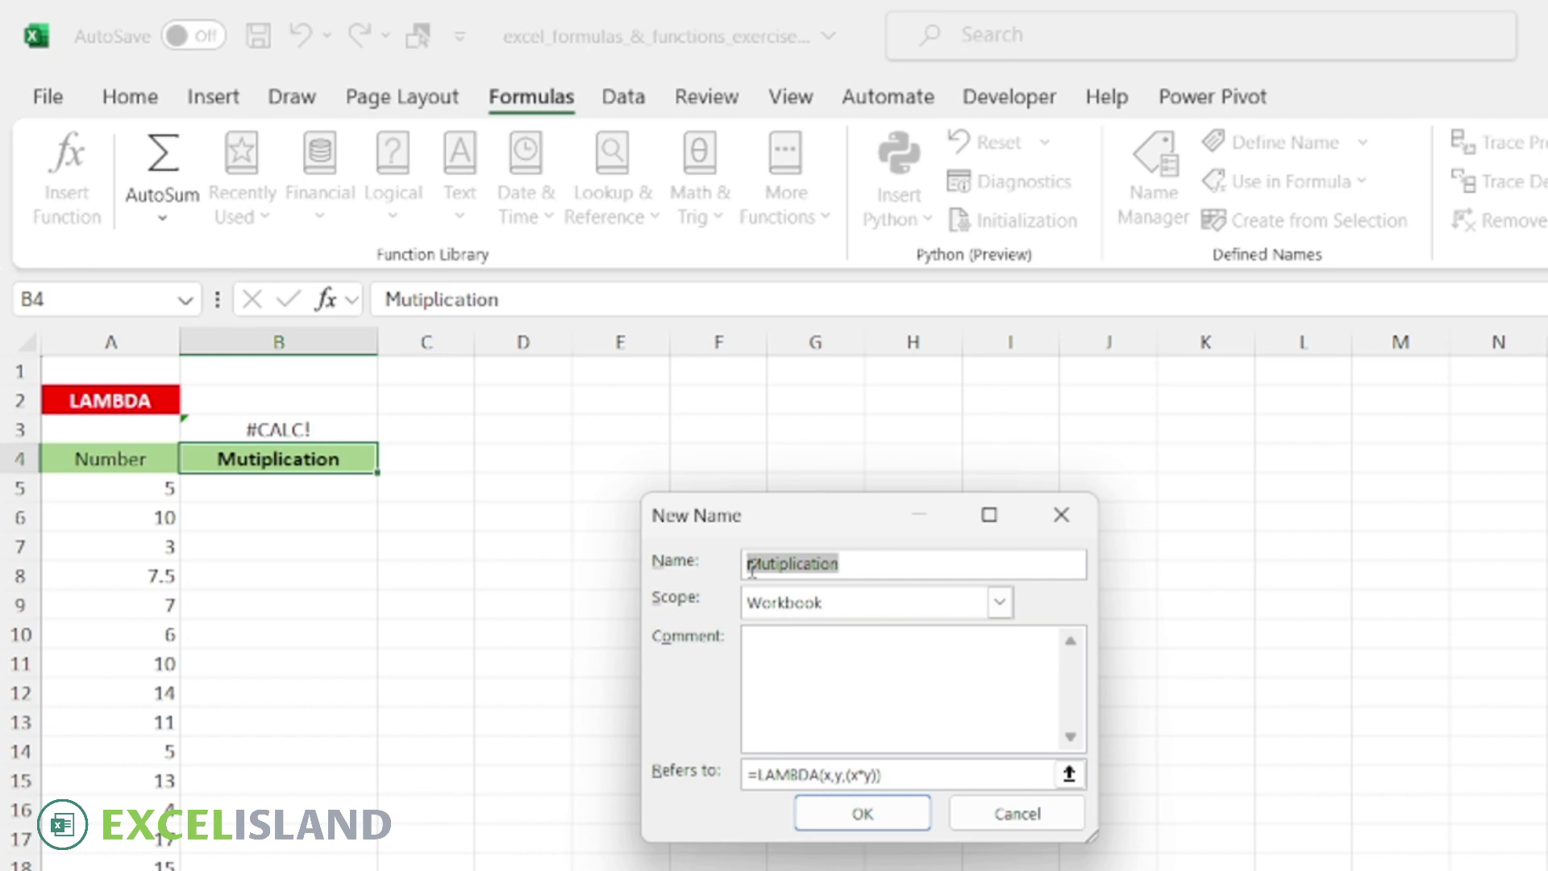
{"action": "type", "text": "BigCal"}
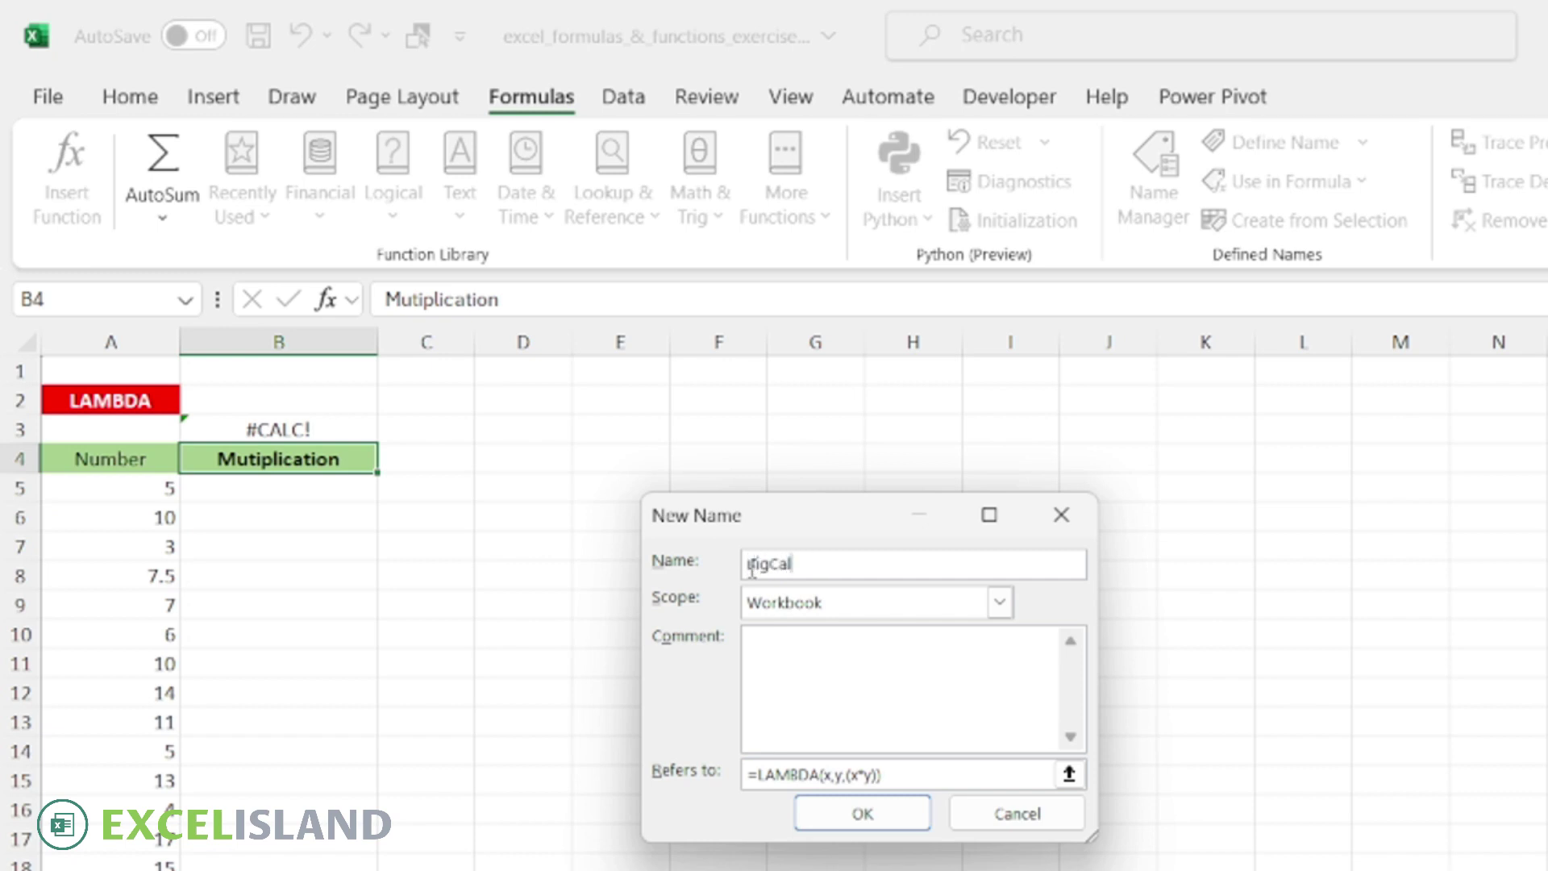
{"action": "left_click", "coordinate": [831, 660]}
{"action": "type", "text": "This is my first fyu"}
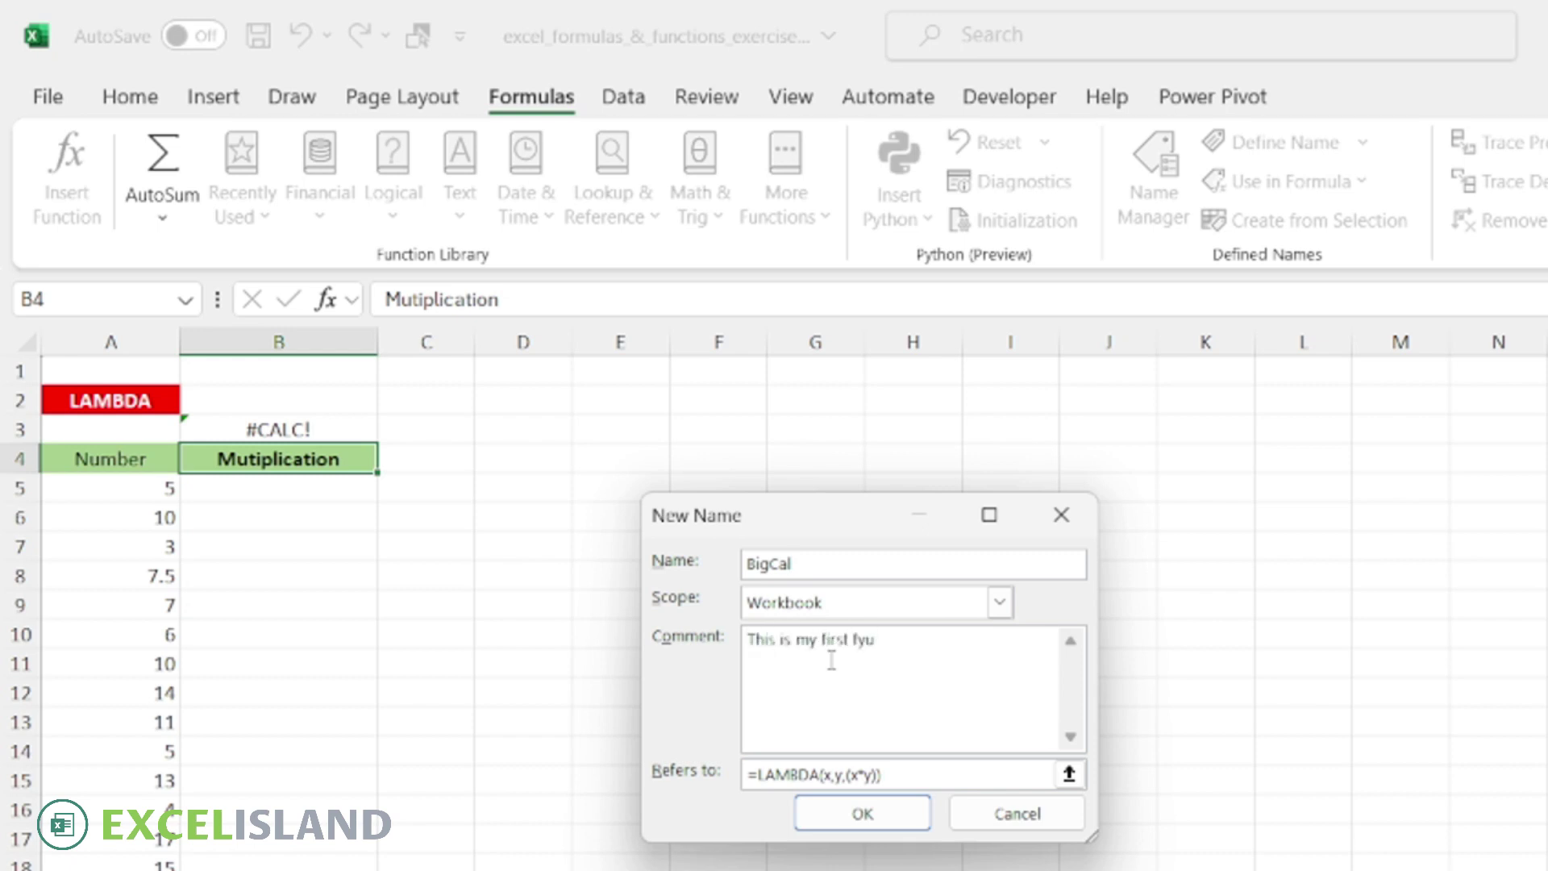
{"action": "key", "text": "BackSpace"}
{"action": "key", "text": "BackSpace"}
{"action": "type", "text": "unction in Excel"}
{"action": "left_click", "coordinate": [999, 603]}
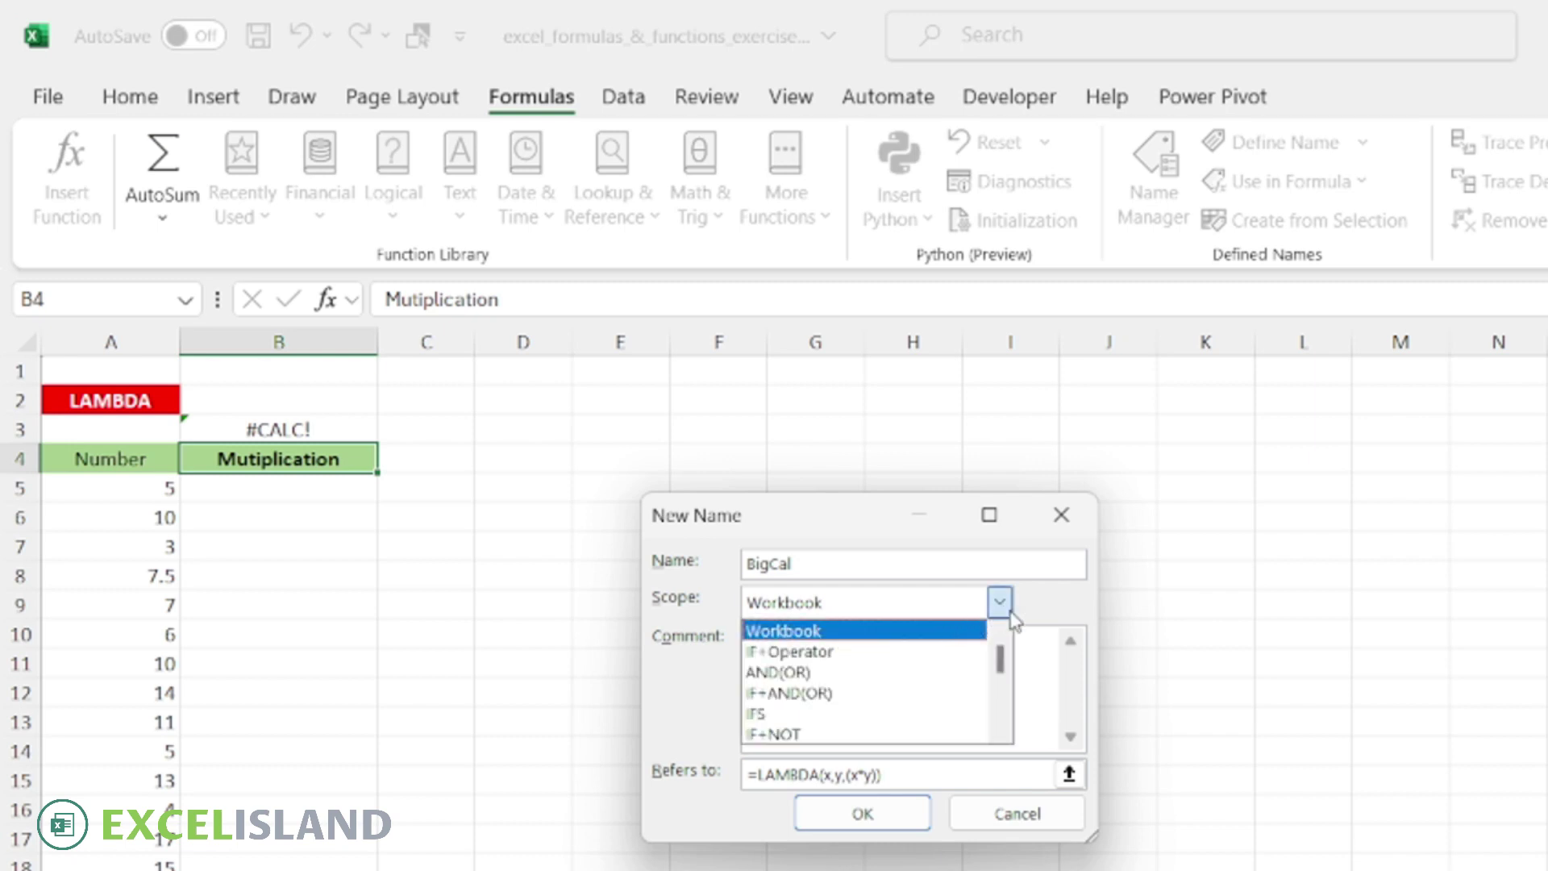
{"action": "left_click", "coordinate": [1039, 615]}
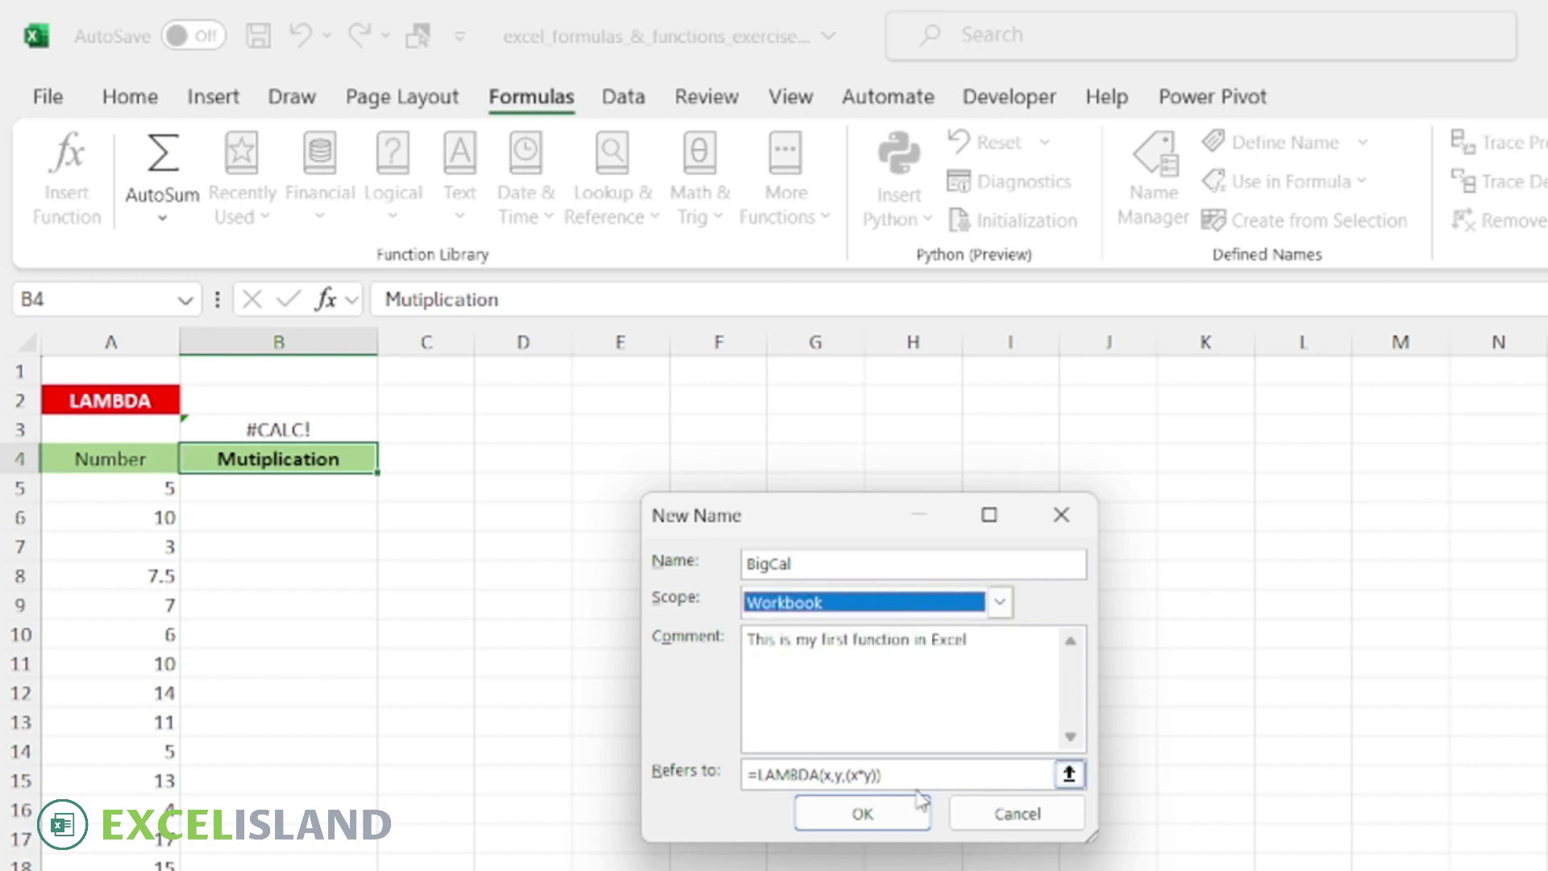
{"action": "left_click", "coordinate": [861, 813]}
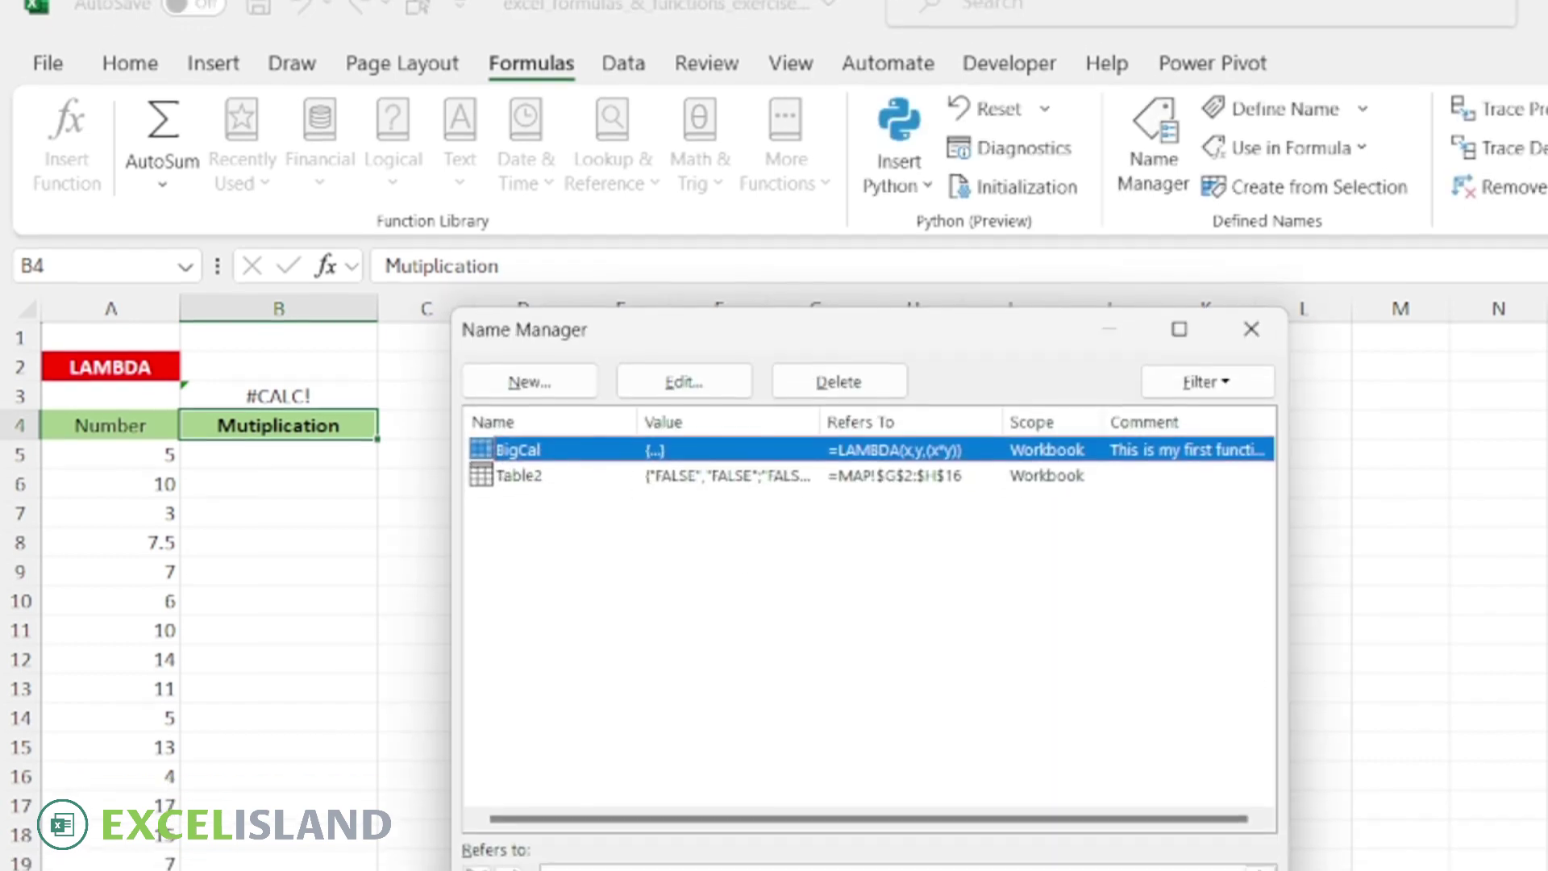
{"action": "key", "text": "Escape"}
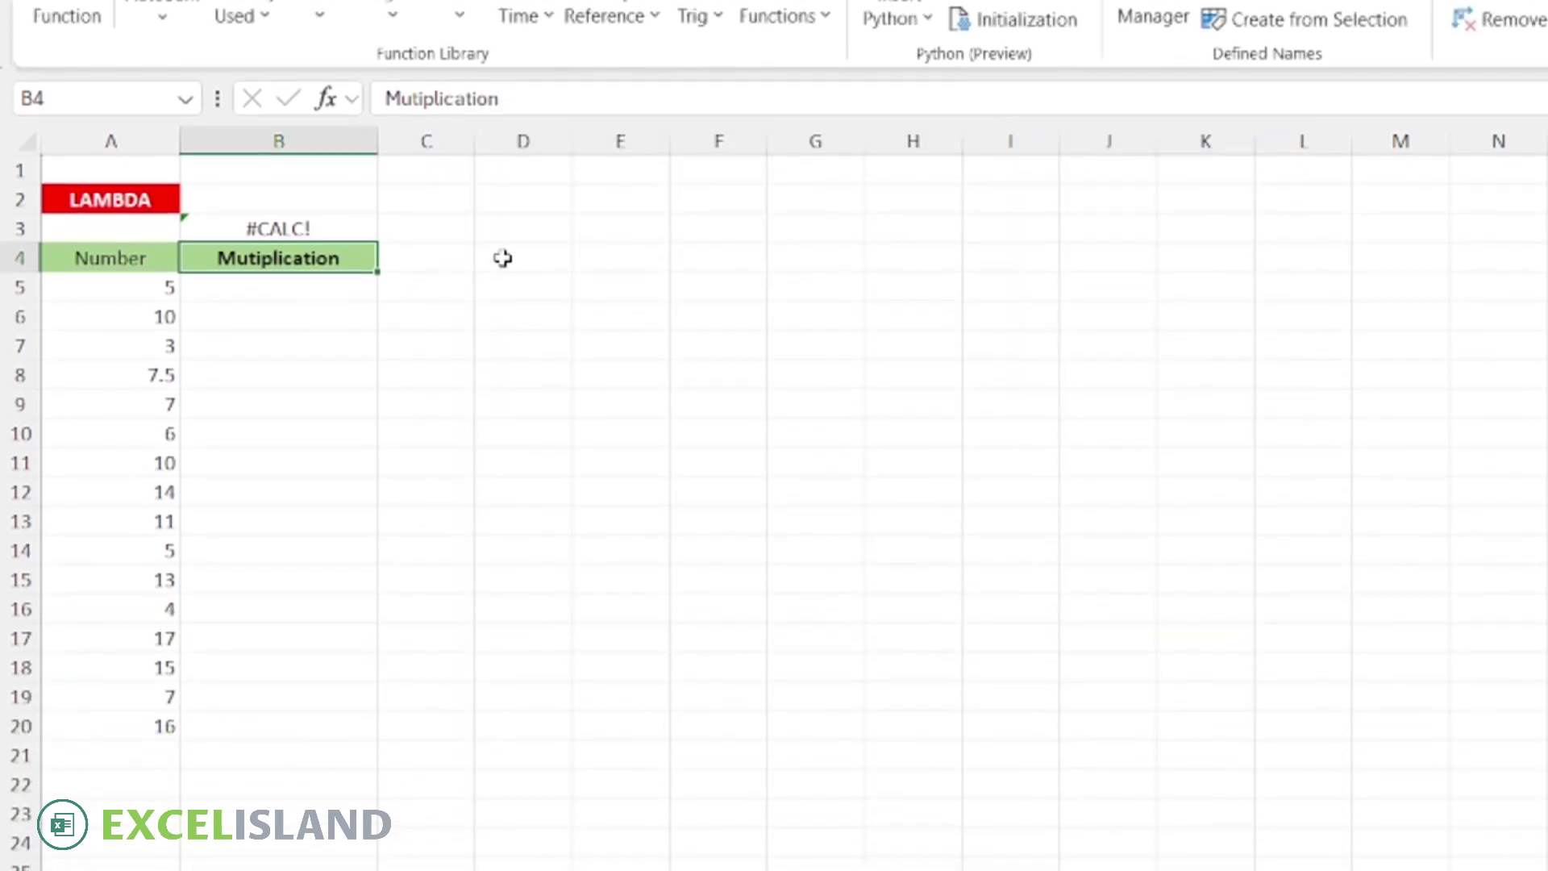
Test BigCal in C4: =BigCal(3,10) gives 30, then =BigCal(3,100) gives 300.
{"action": "left_click", "coordinate": [466, 296]}
{"action": "type", "text": "="}
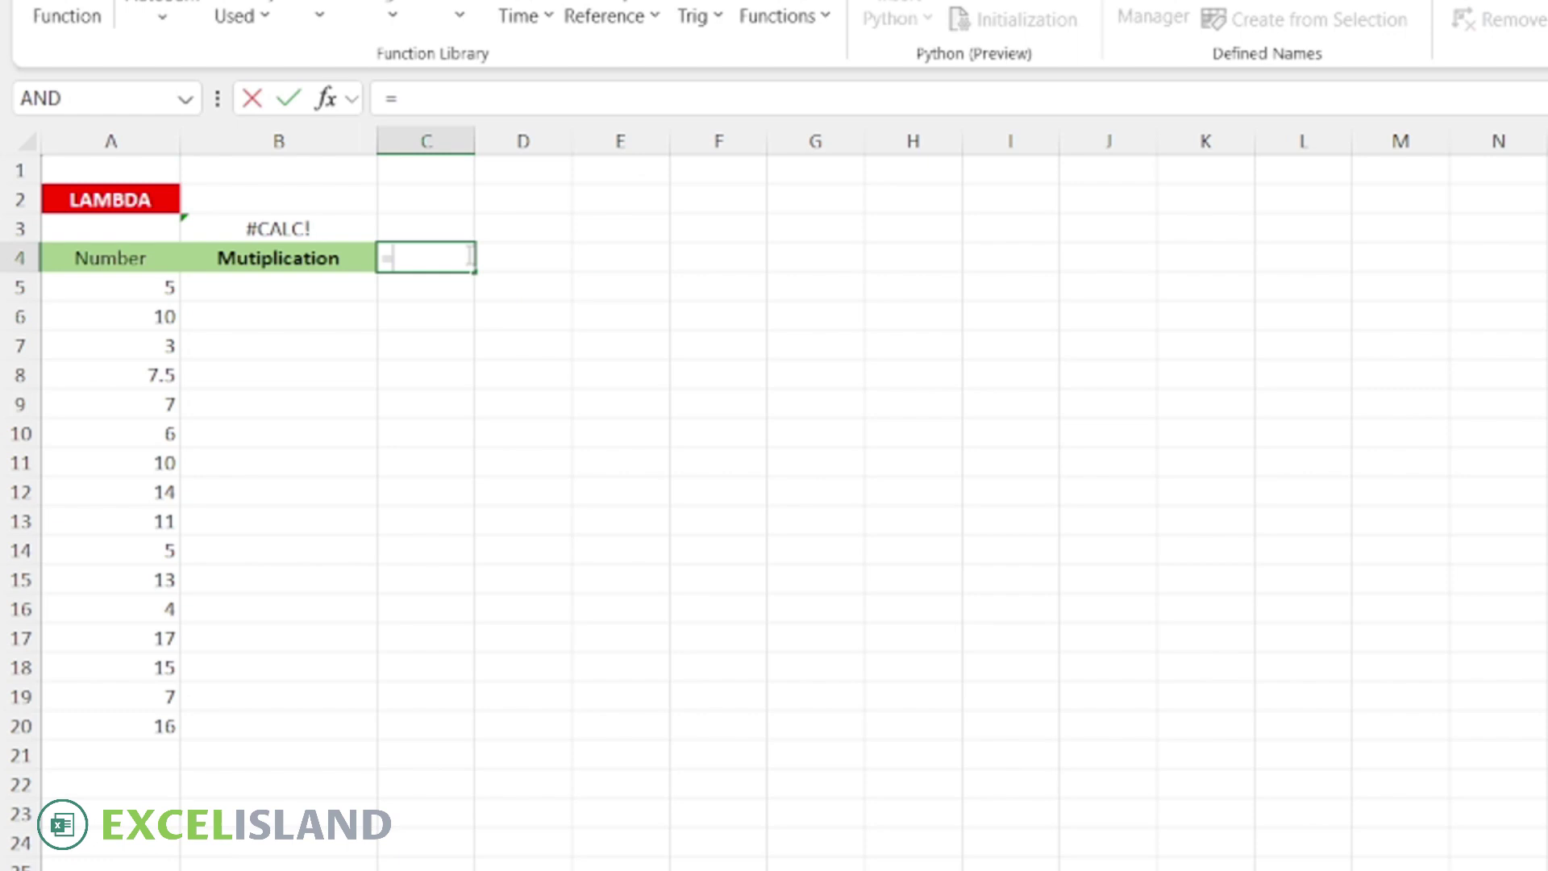
{"action": "type", "text": "big"}
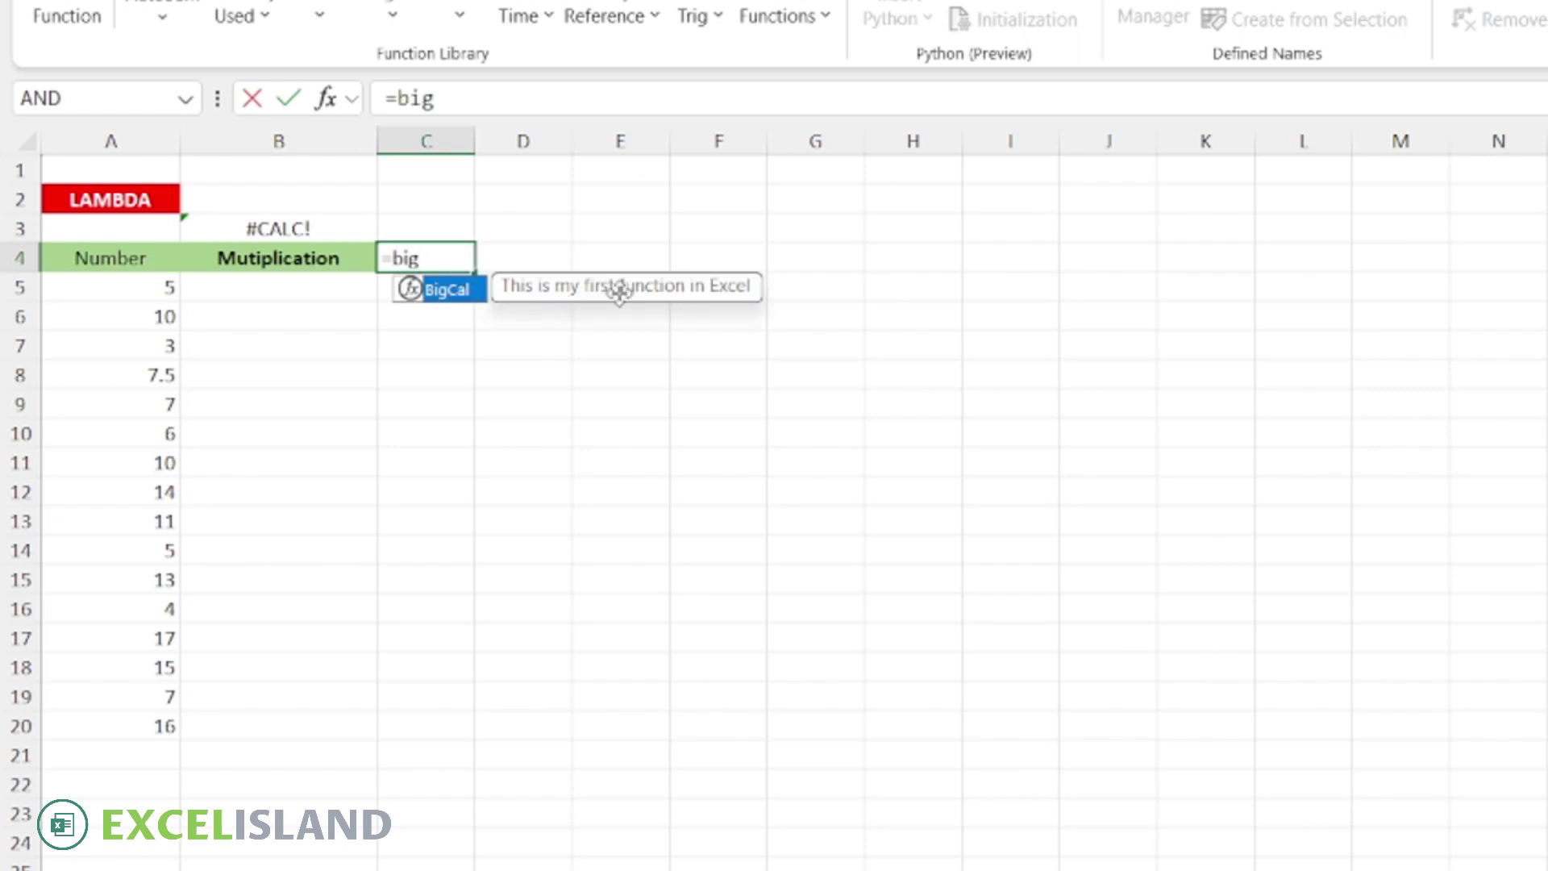
{"action": "key", "text": "Tab"}
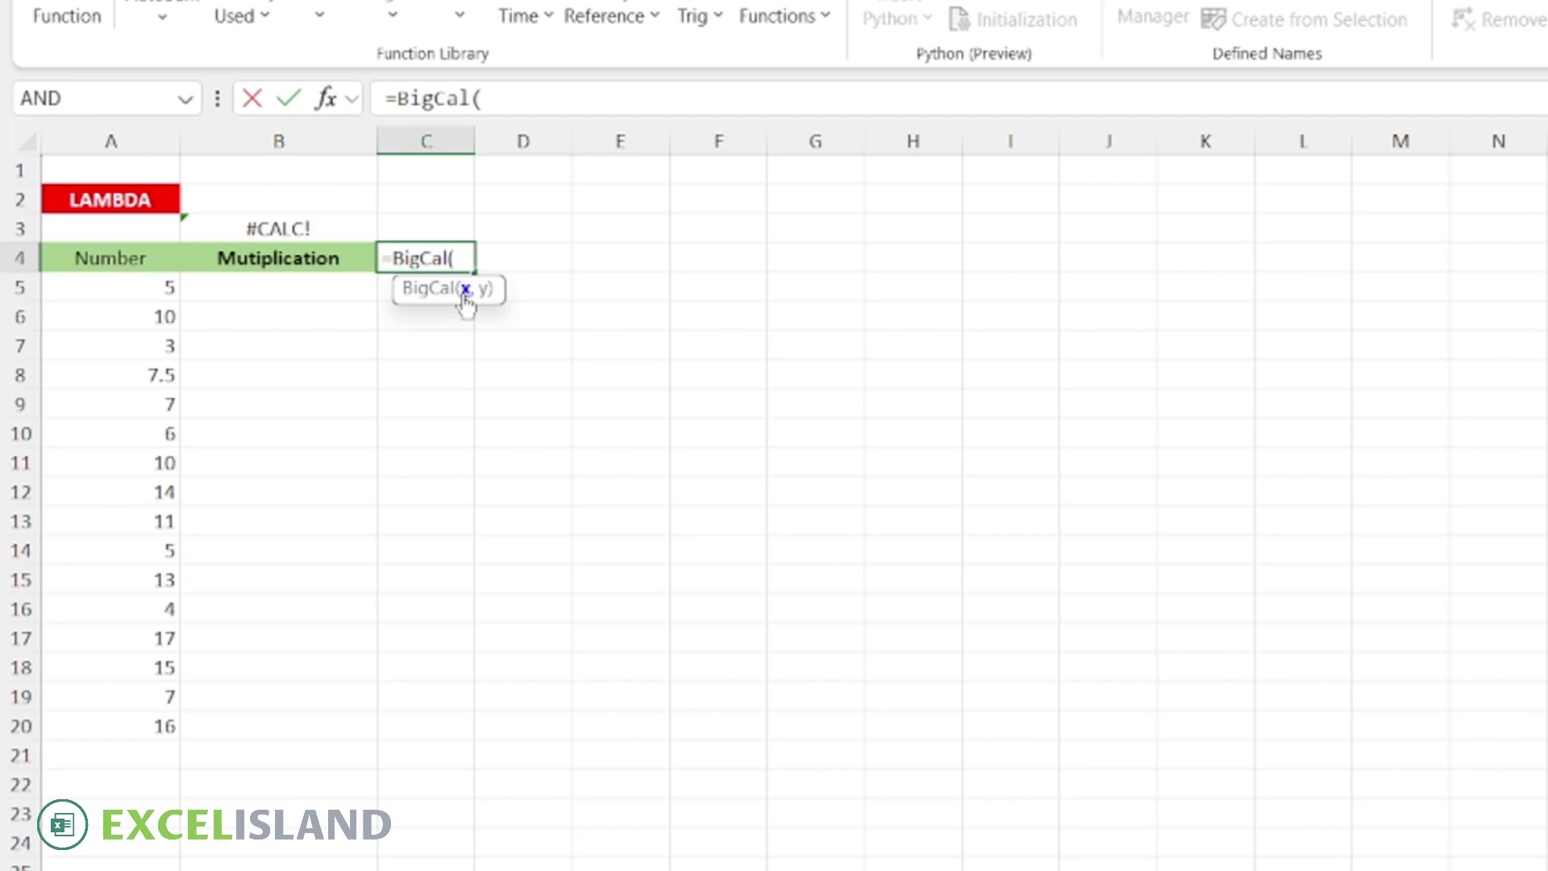
{"action": "type", "text": "3,10"}
{"action": "key", "text": "Return"}
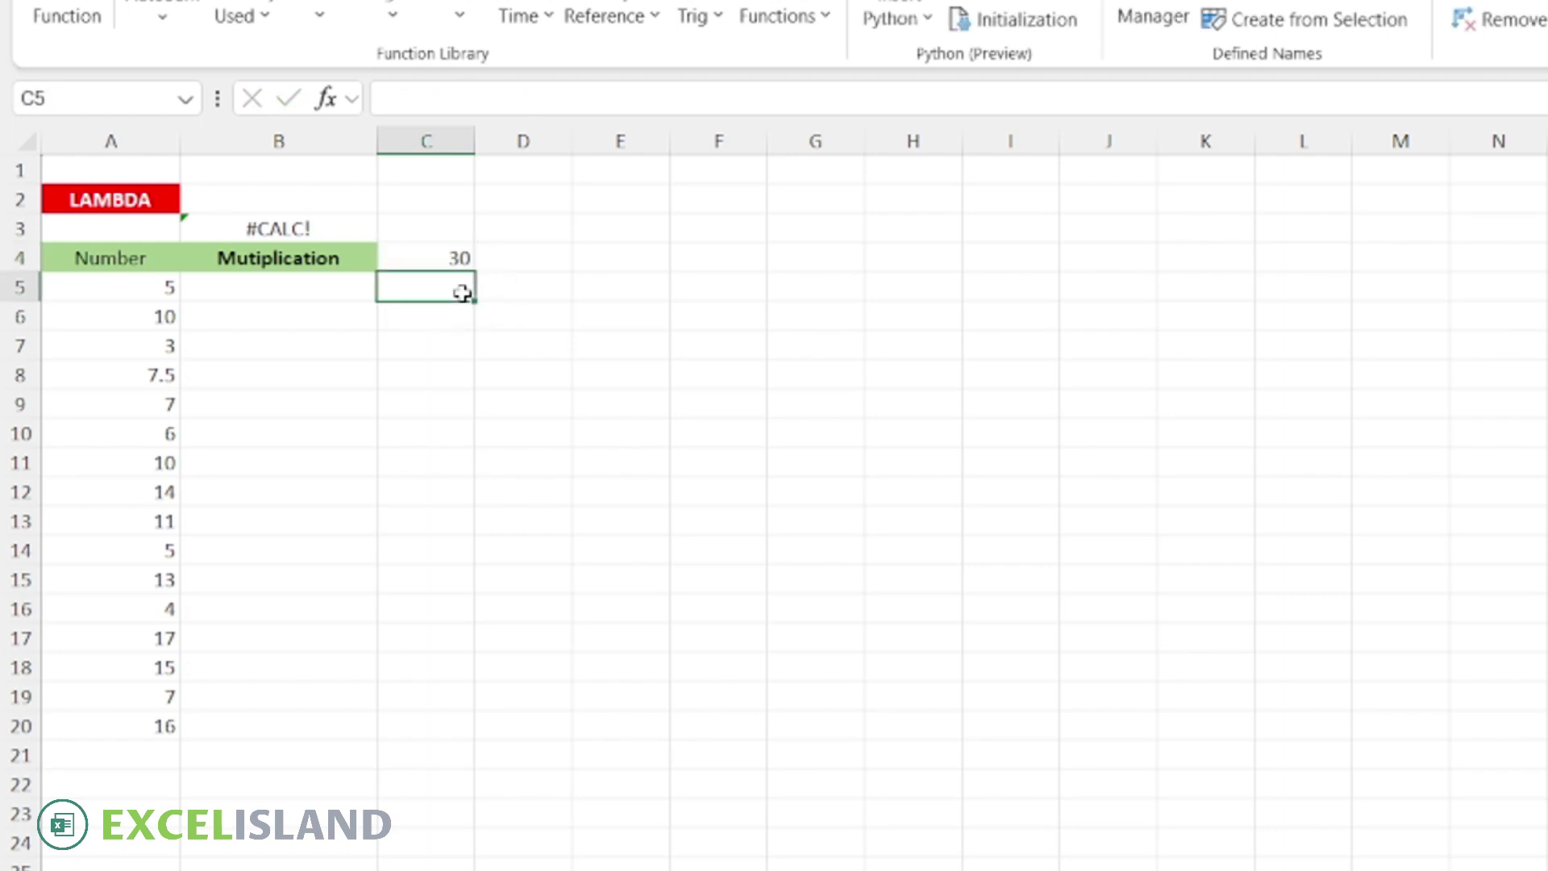
{"action": "left_click", "coordinate": [440, 257]}
{"action": "left_click", "coordinate": [536, 98]}
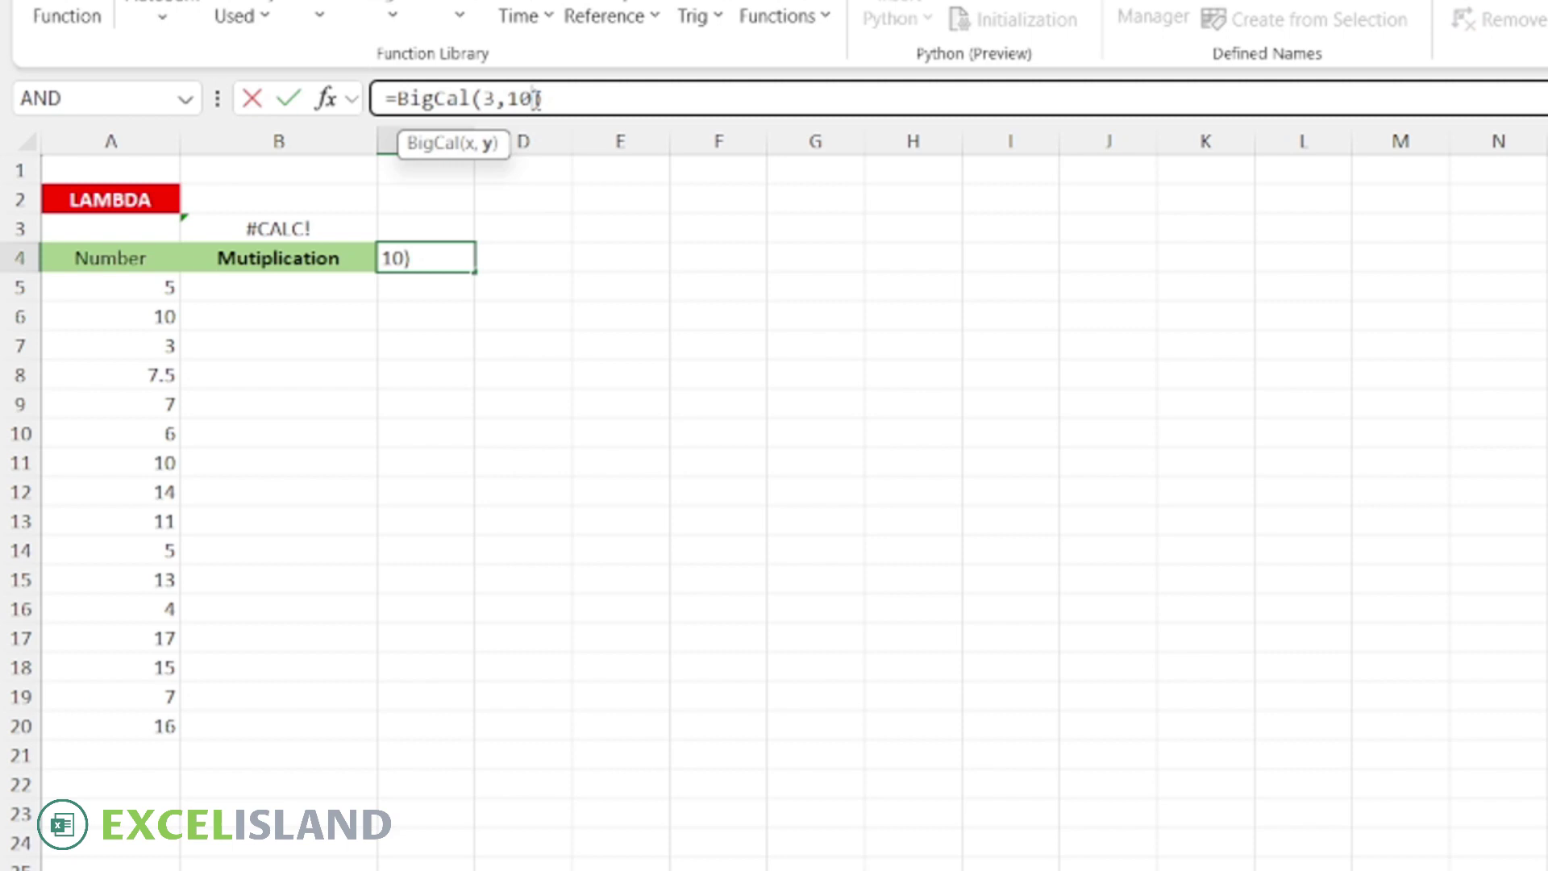
{"action": "type", "text": "0"}
{"action": "key", "text": "Return"}
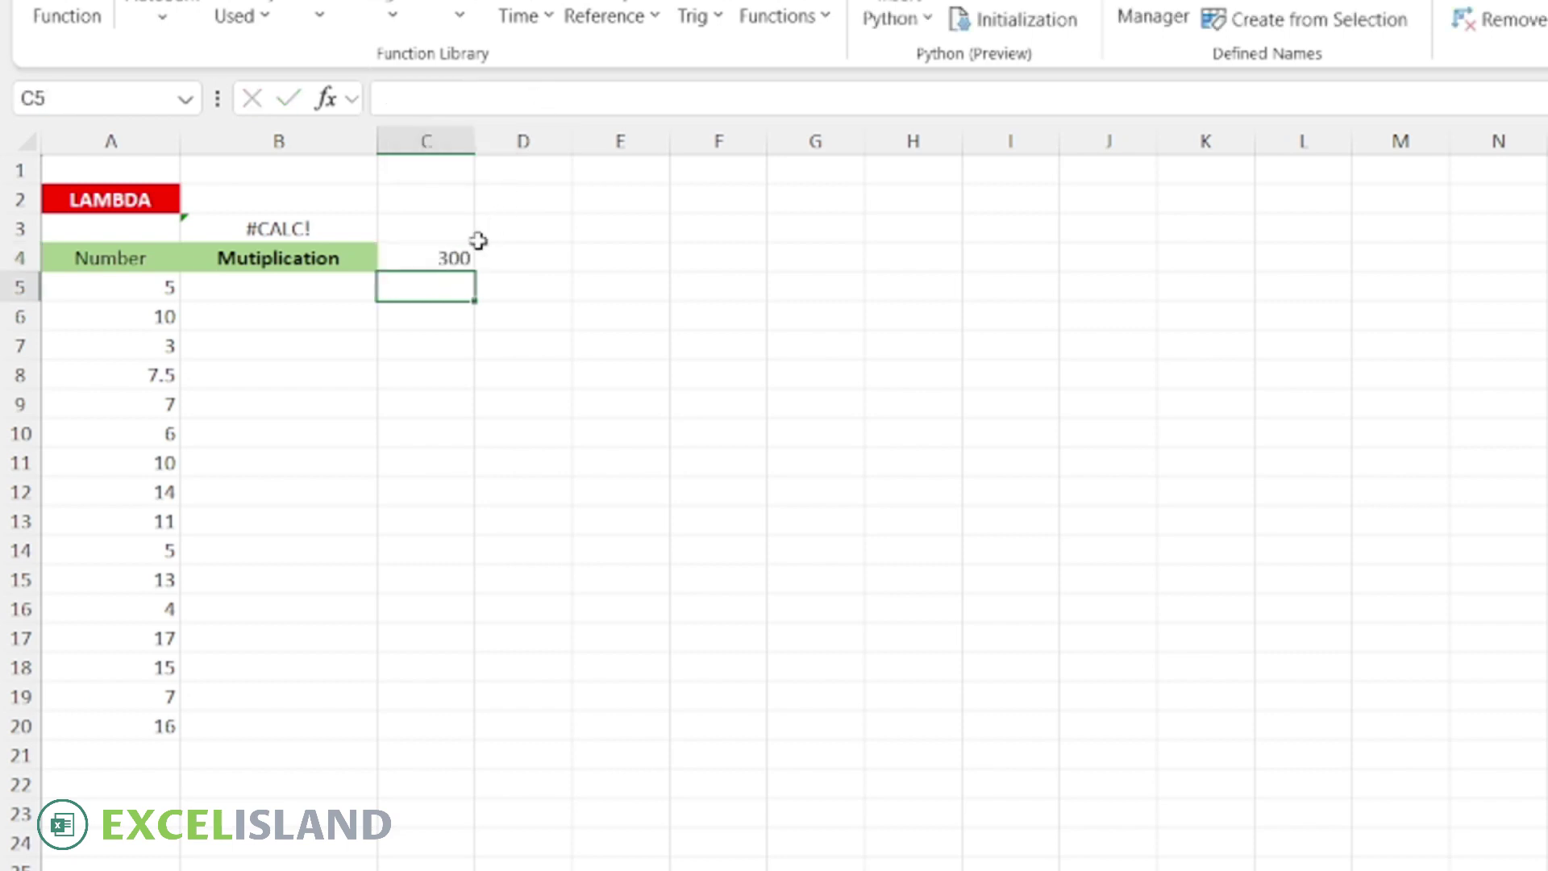
{"action": "left_click", "coordinate": [455, 256]}
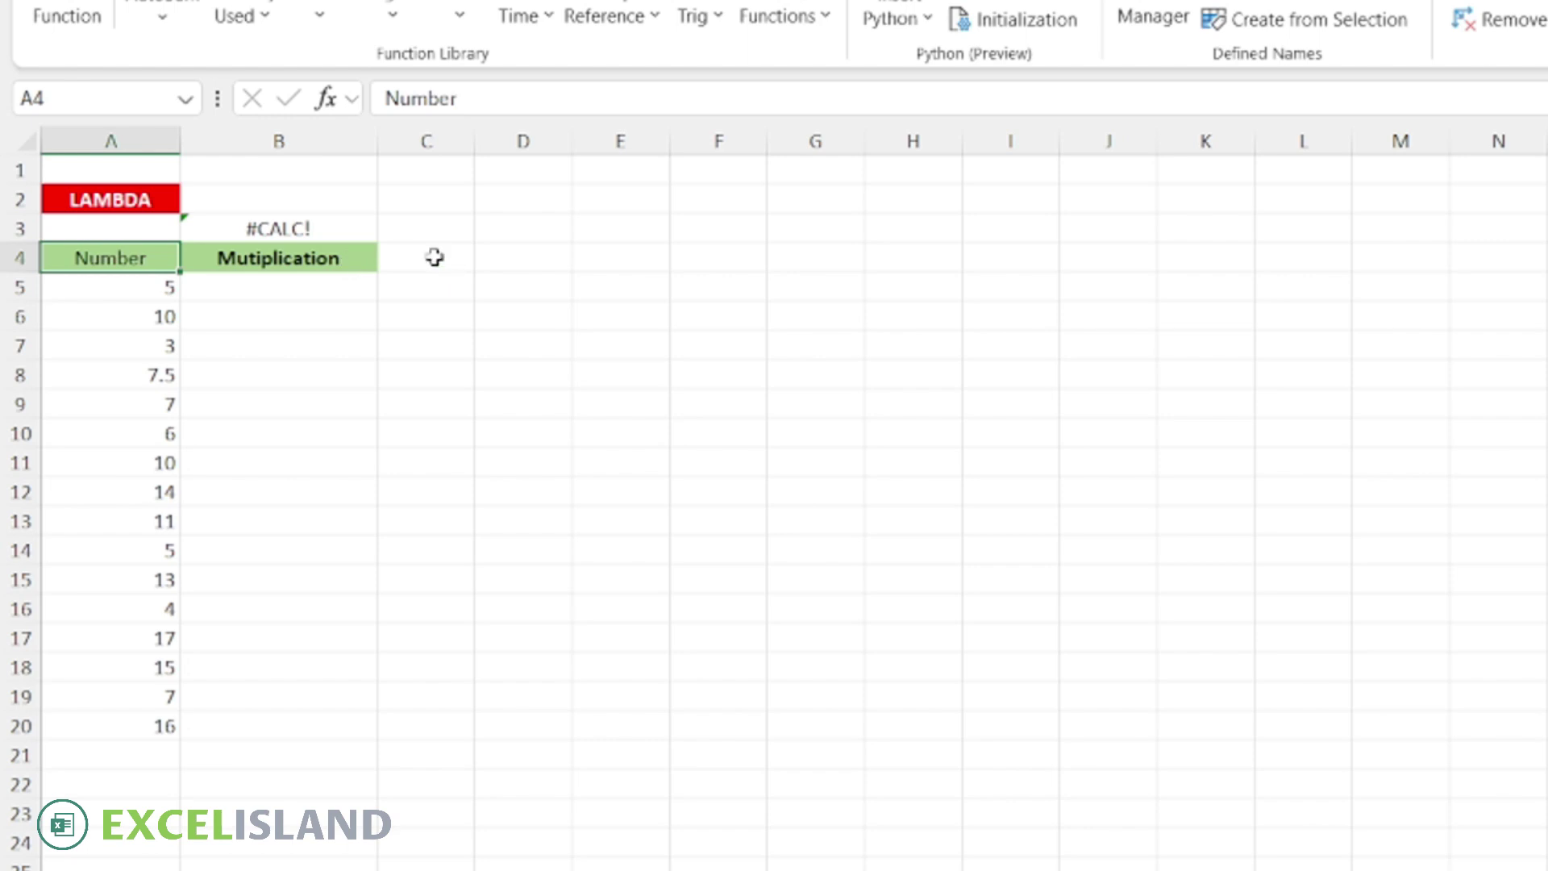
Enter =LAMBDA(x,(x*x)) in B5, which returns #CALC!
{"action": "left_click", "coordinate": [315, 300]}
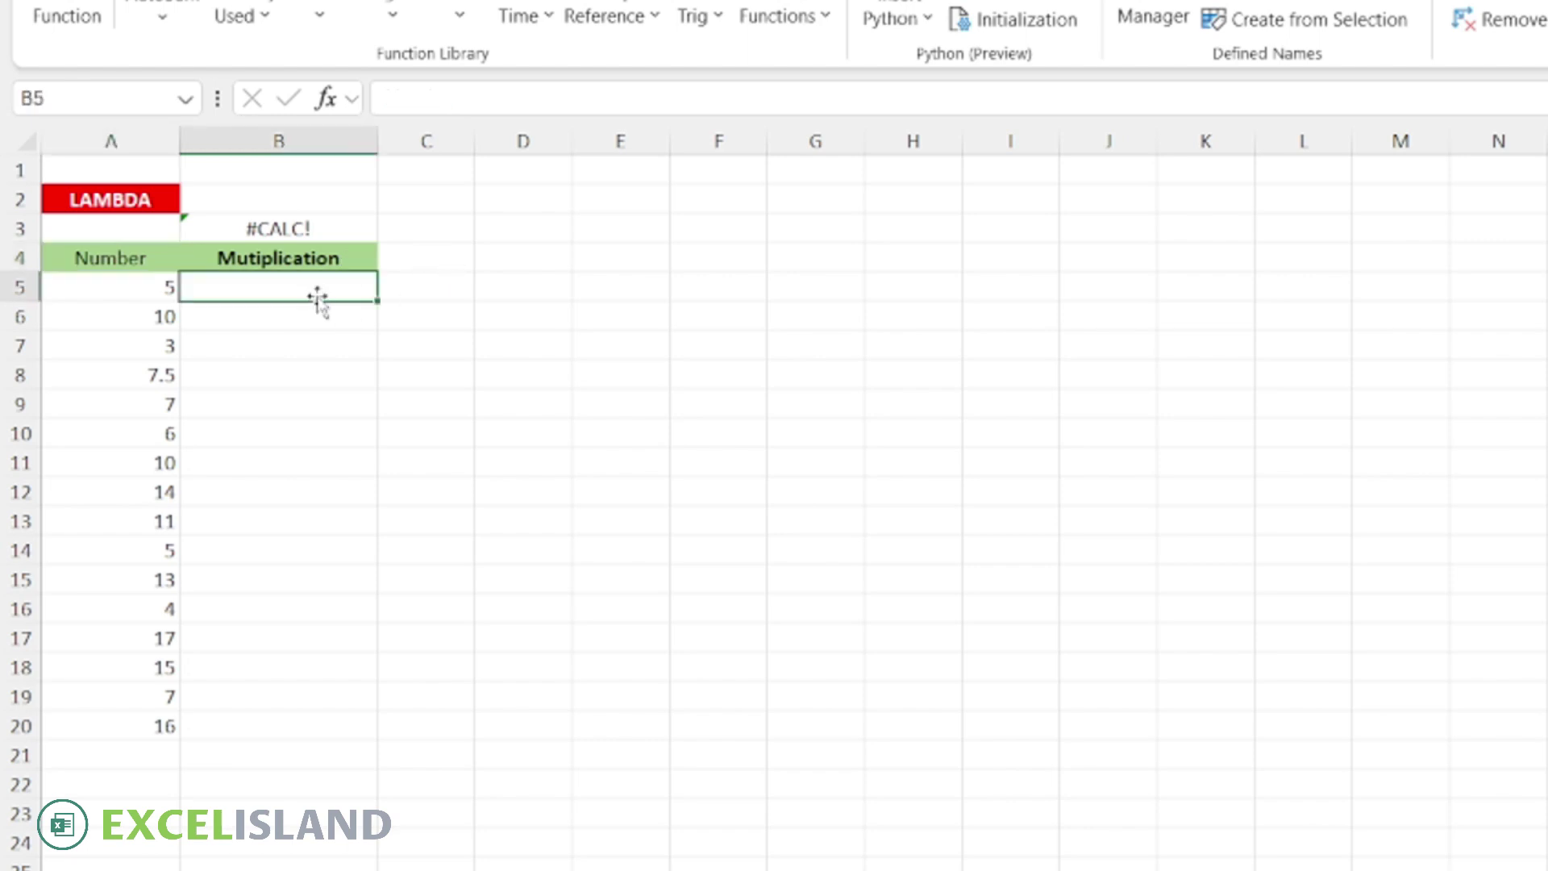
{"action": "type", "text": "=lam"}
{"action": "key", "text": "Tab"}
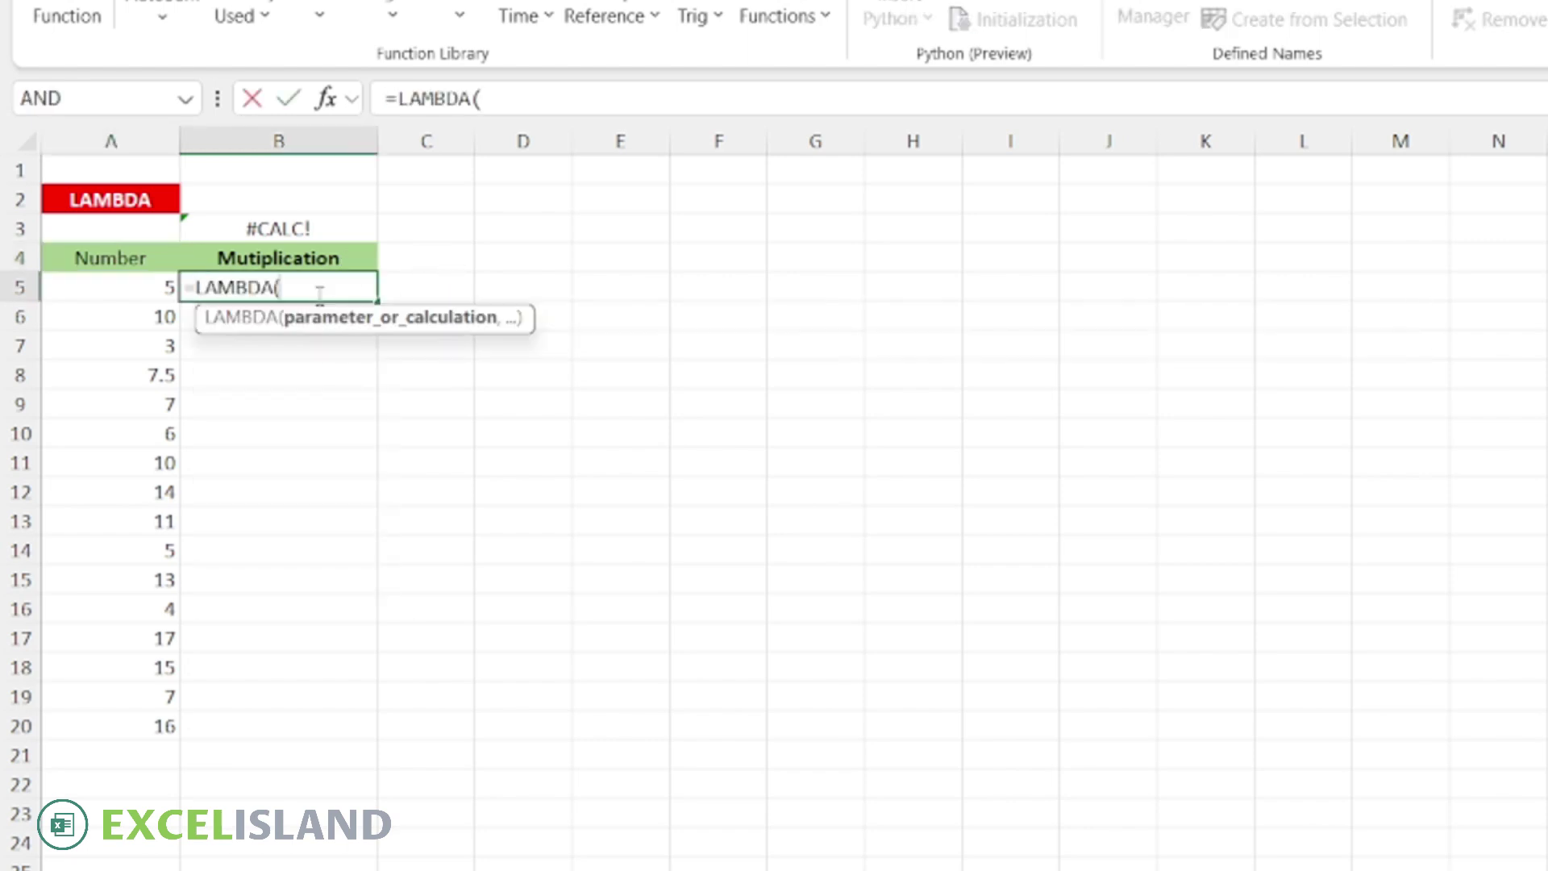
{"action": "type", "text": "x,"}
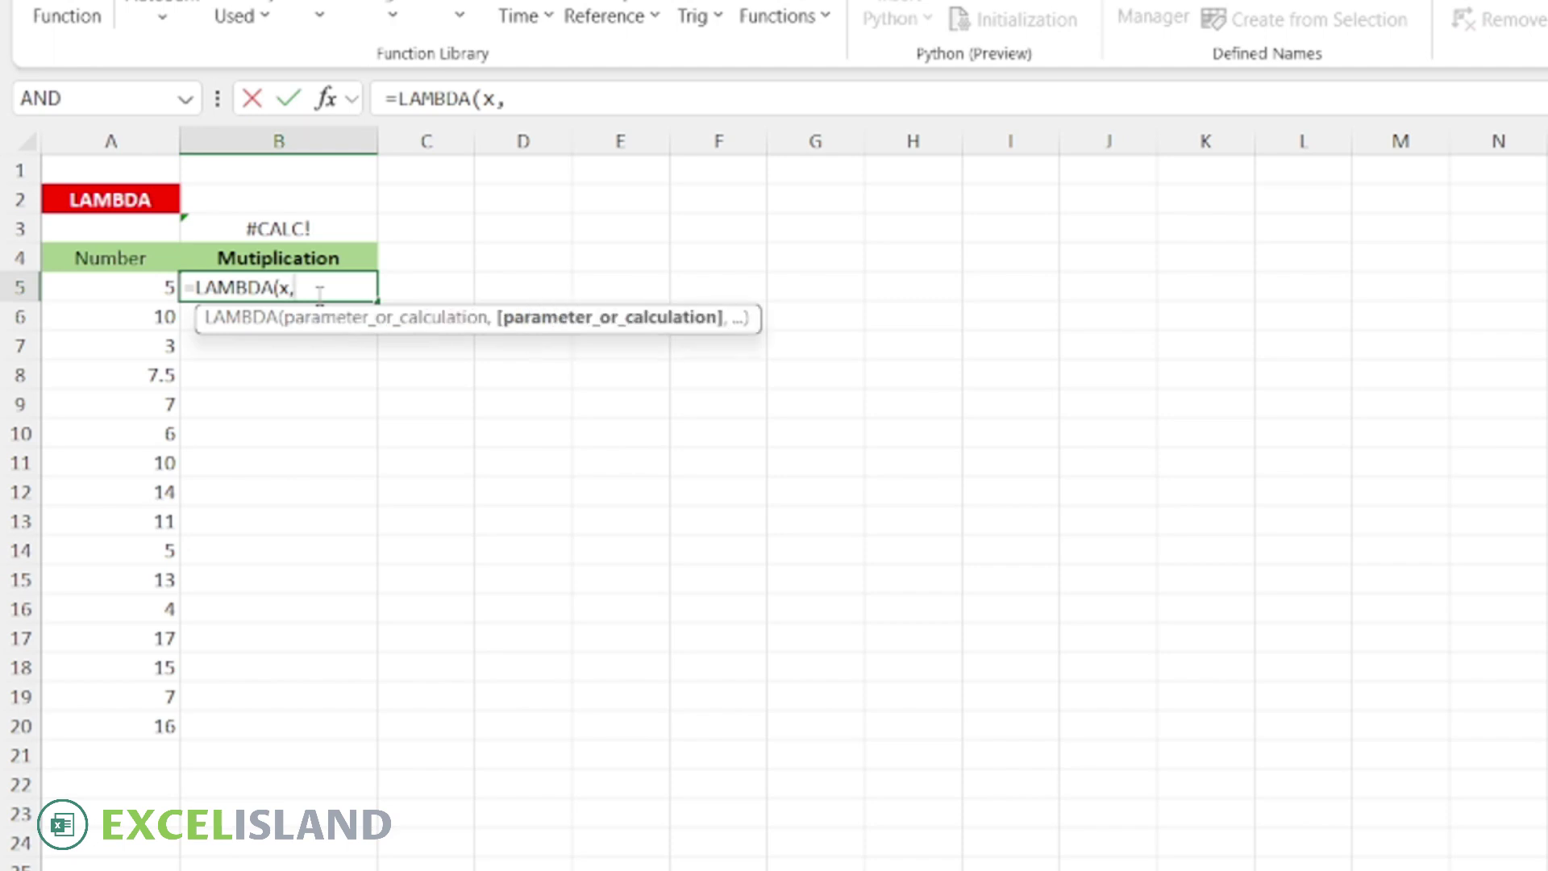
{"action": "type", "text": "(x*x))"}
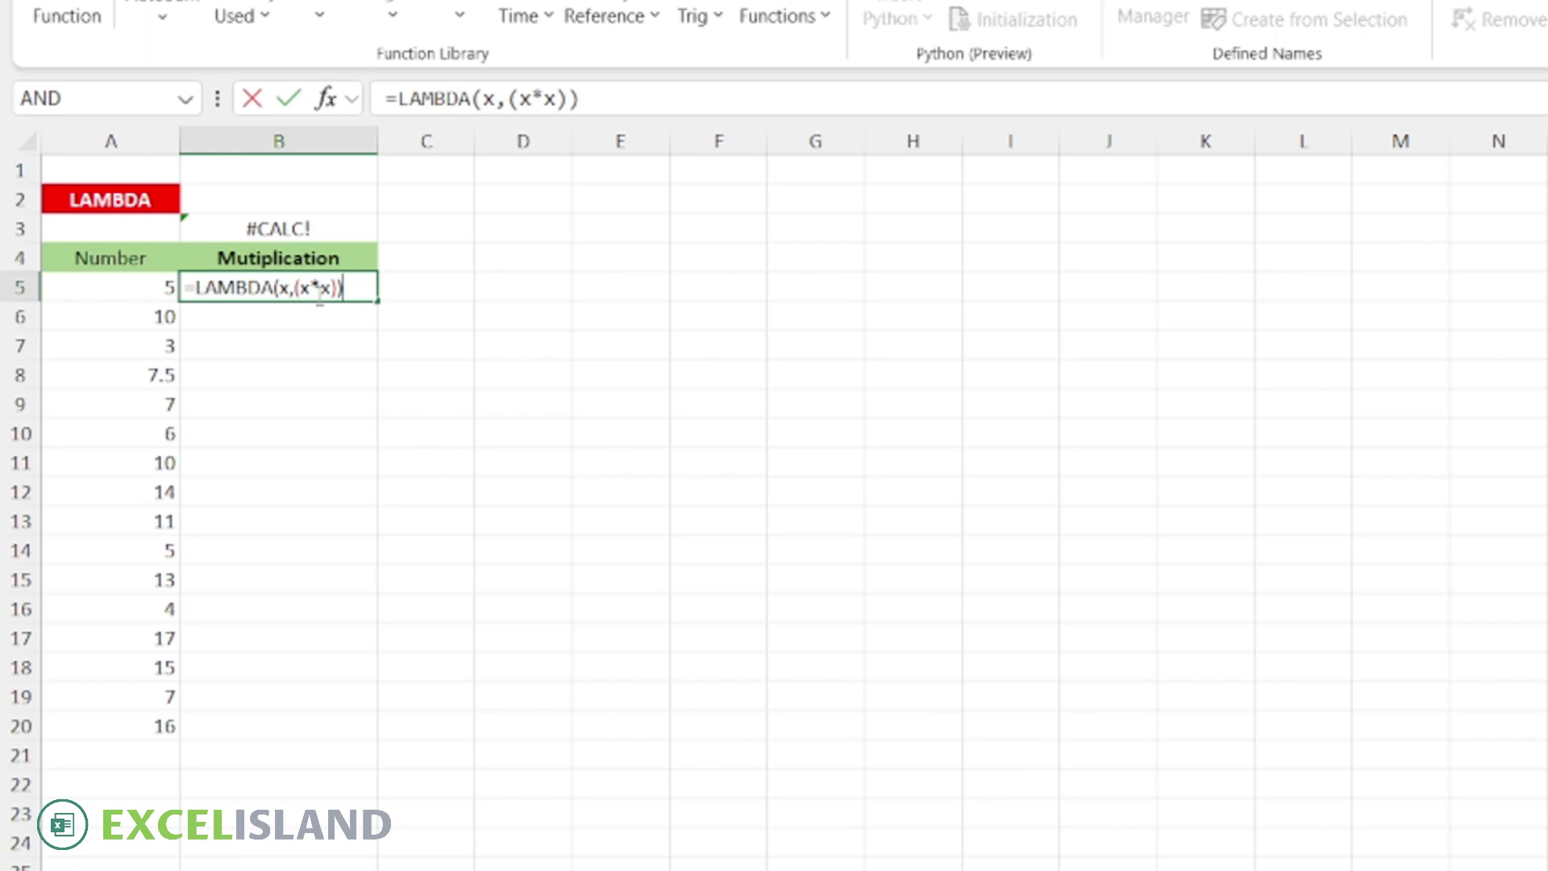
{"action": "key", "text": "Return"}
{"action": "left_click", "coordinate": [306, 288]}
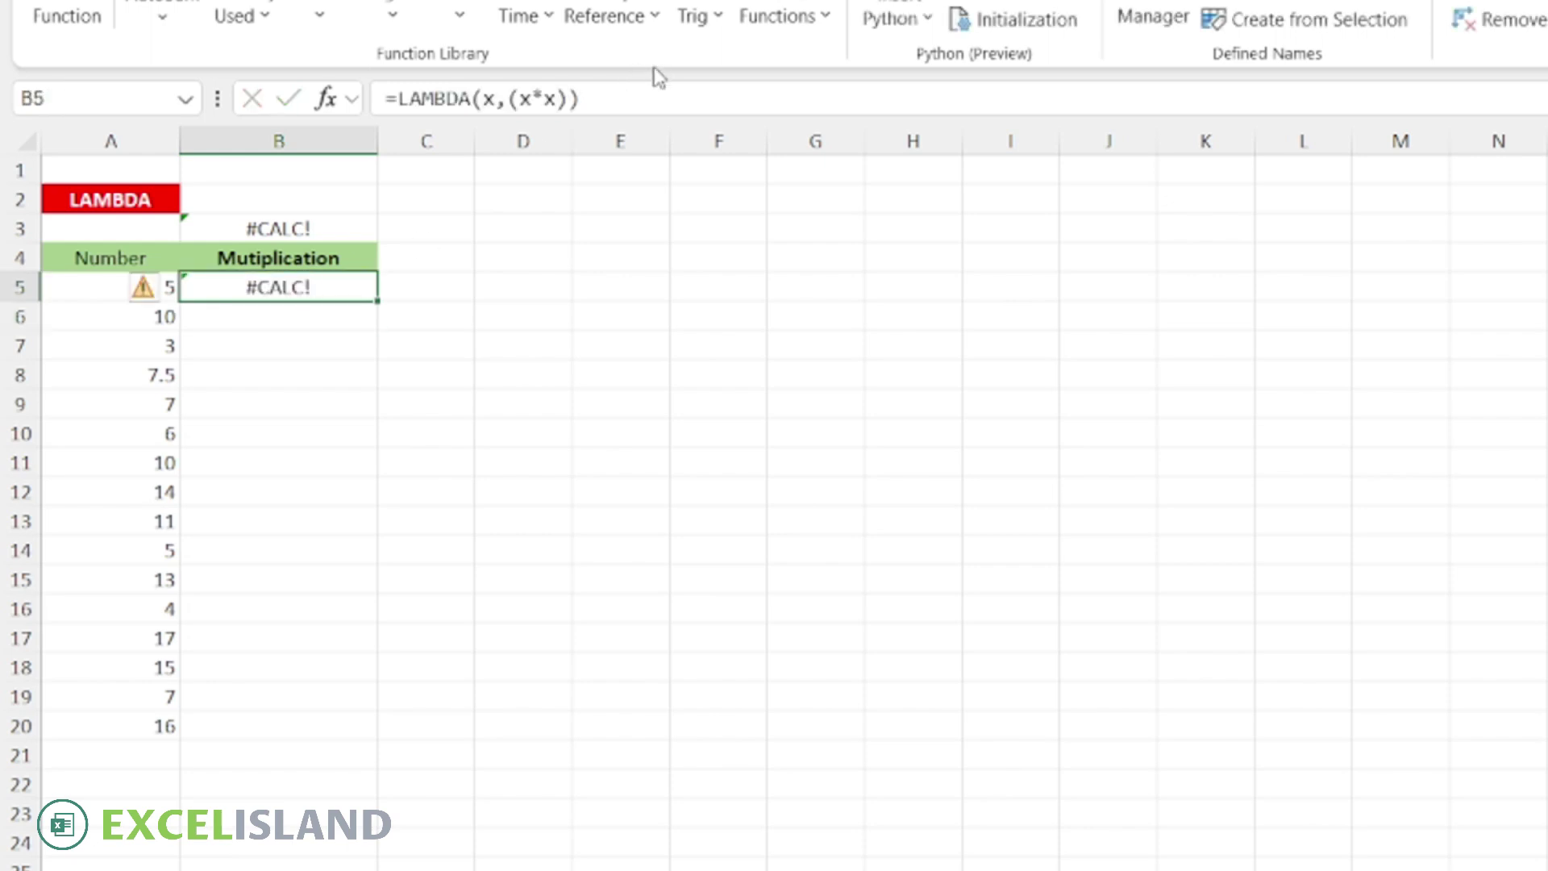
Remove the LAMBDA formula text from B5, leaving the cell empty.
{"action": "left_click", "coordinate": [610, 100]}
{"action": "left_click_drag", "start_coordinate": [610, 100], "coordinate": [380, 100]}
{"action": "key", "text": "ctrl+c"}
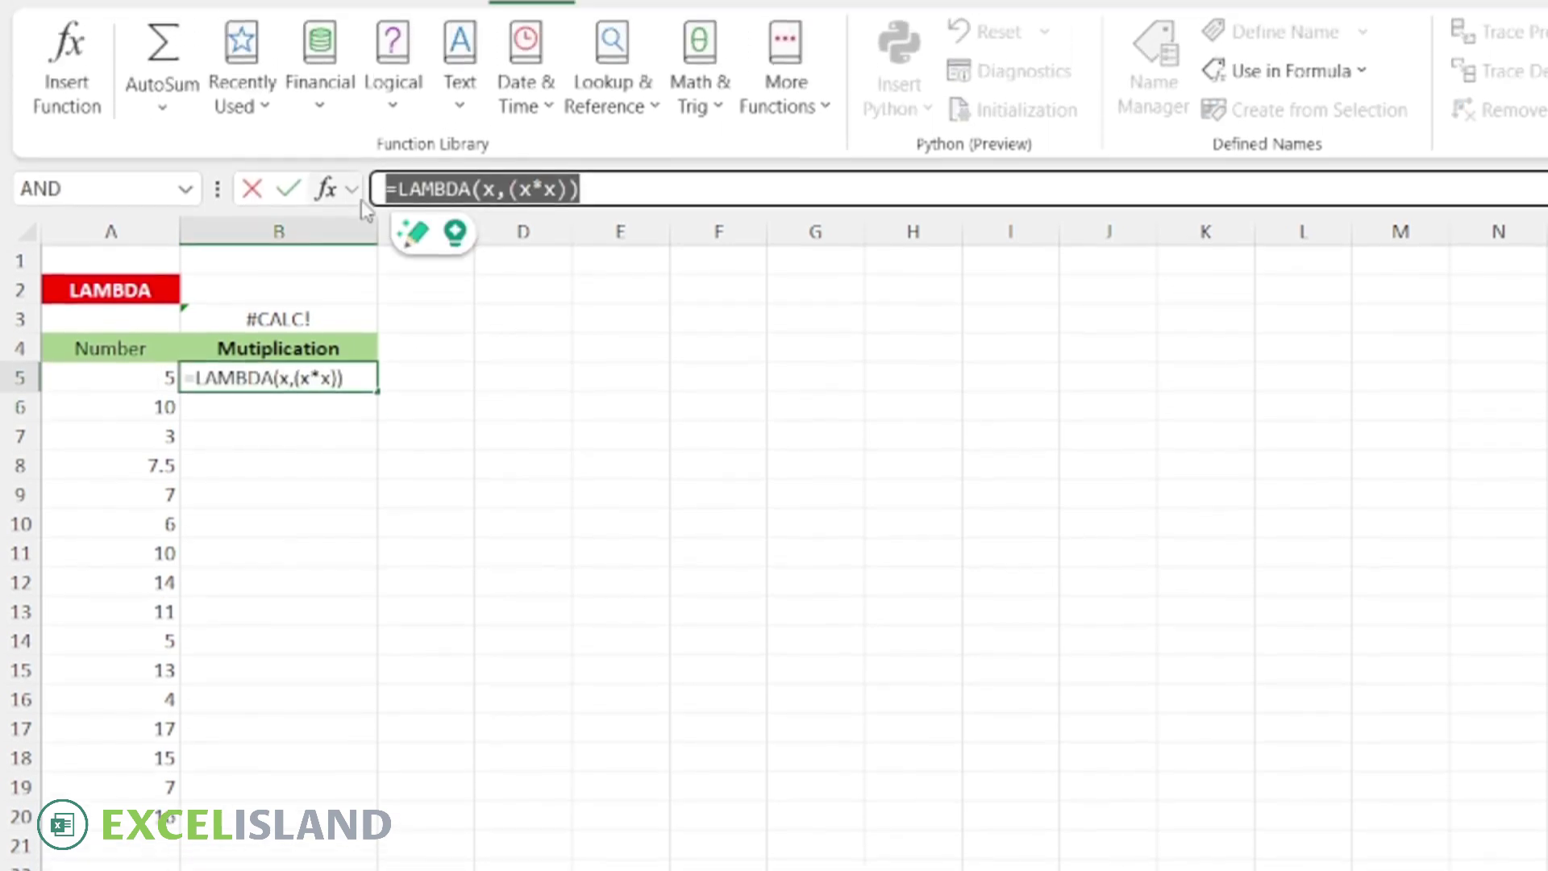
{"action": "key", "text": "BackSpace"}
{"action": "key", "text": "Tab"}
{"action": "left_click", "coordinate": [276, 395]}
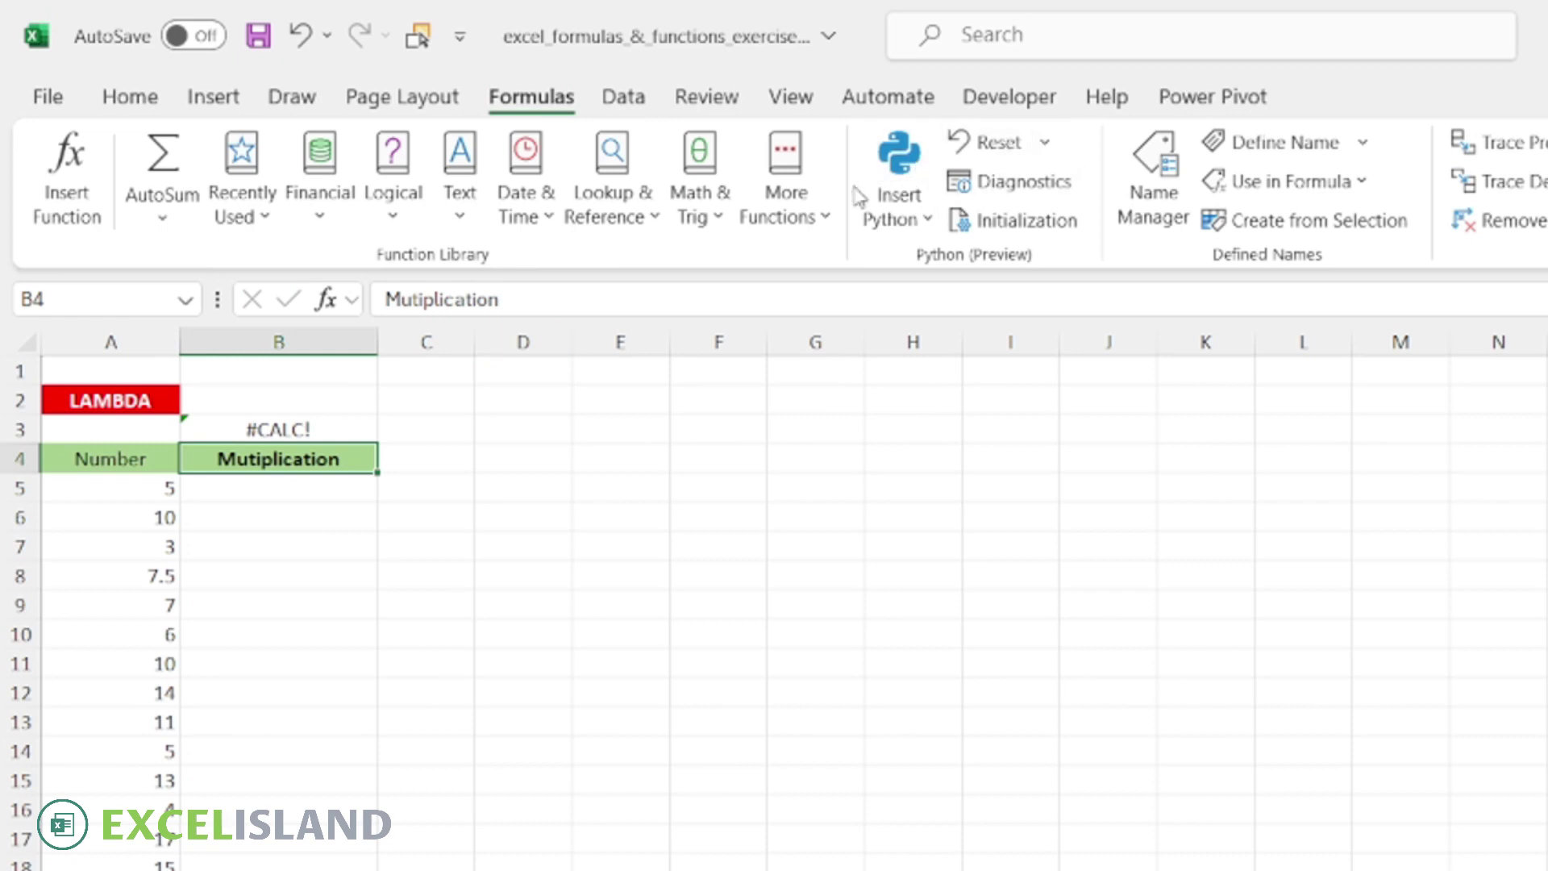
Define name Multiply_any_number as =LAMBDA(x,(x*x)), commented 'This function, multiplies any number by itself'.
{"action": "left_click", "coordinate": [1153, 121]}
{"action": "left_click", "coordinate": [553, 418]}
{"action": "left_click_drag", "start_coordinate": [881, 767], "coordinate": [709, 768]}
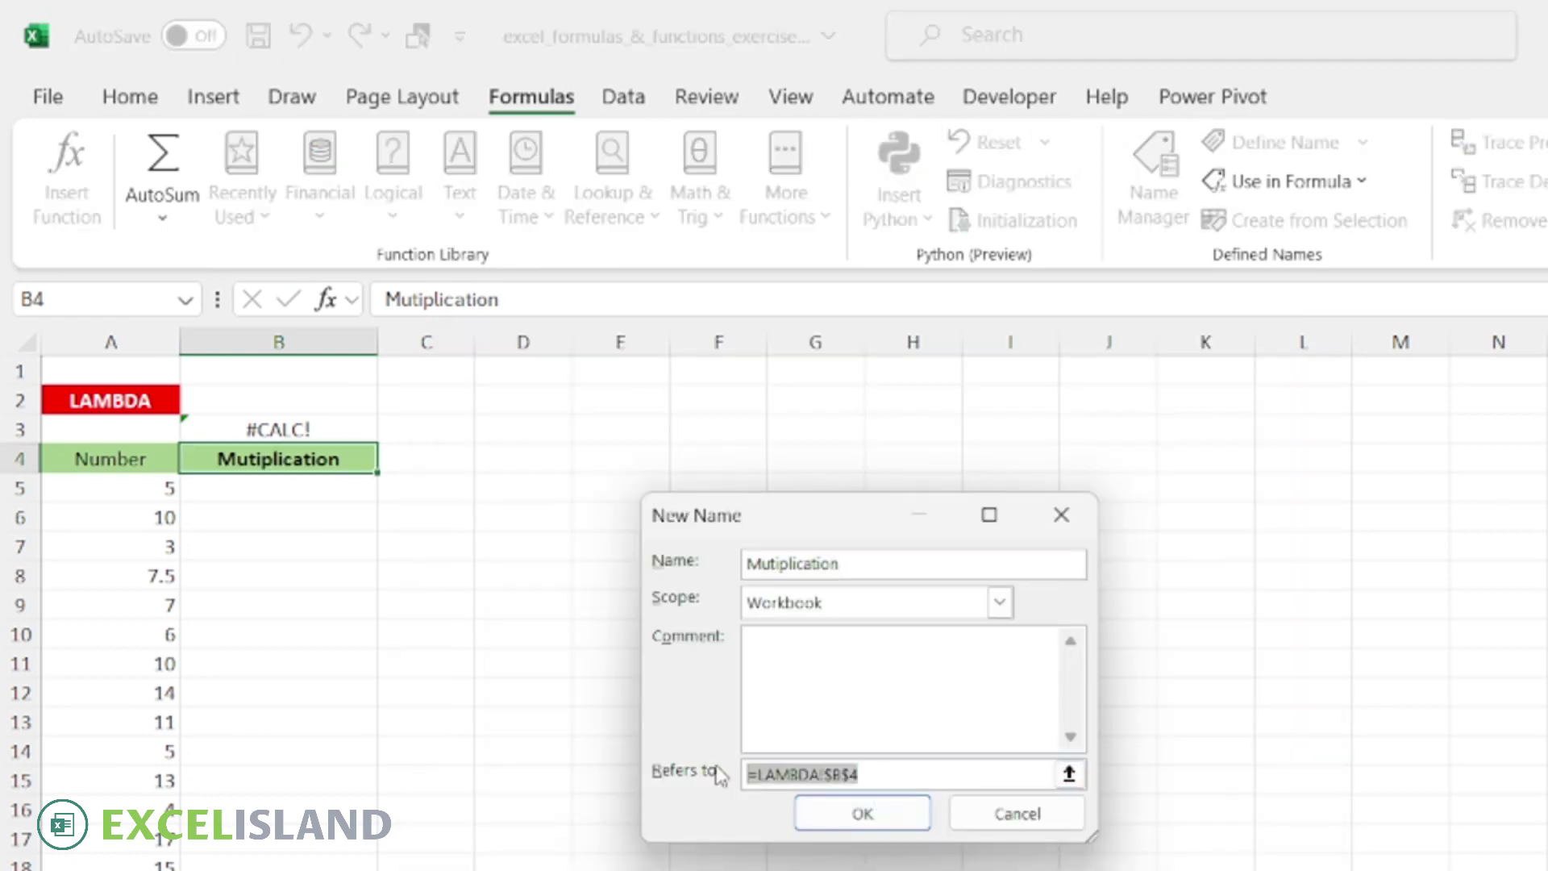
{"action": "key", "text": "ctrl+v"}
{"action": "left_click_drag", "start_coordinate": [857, 563], "coordinate": [746, 580]}
{"action": "type", "text": "Mu"}
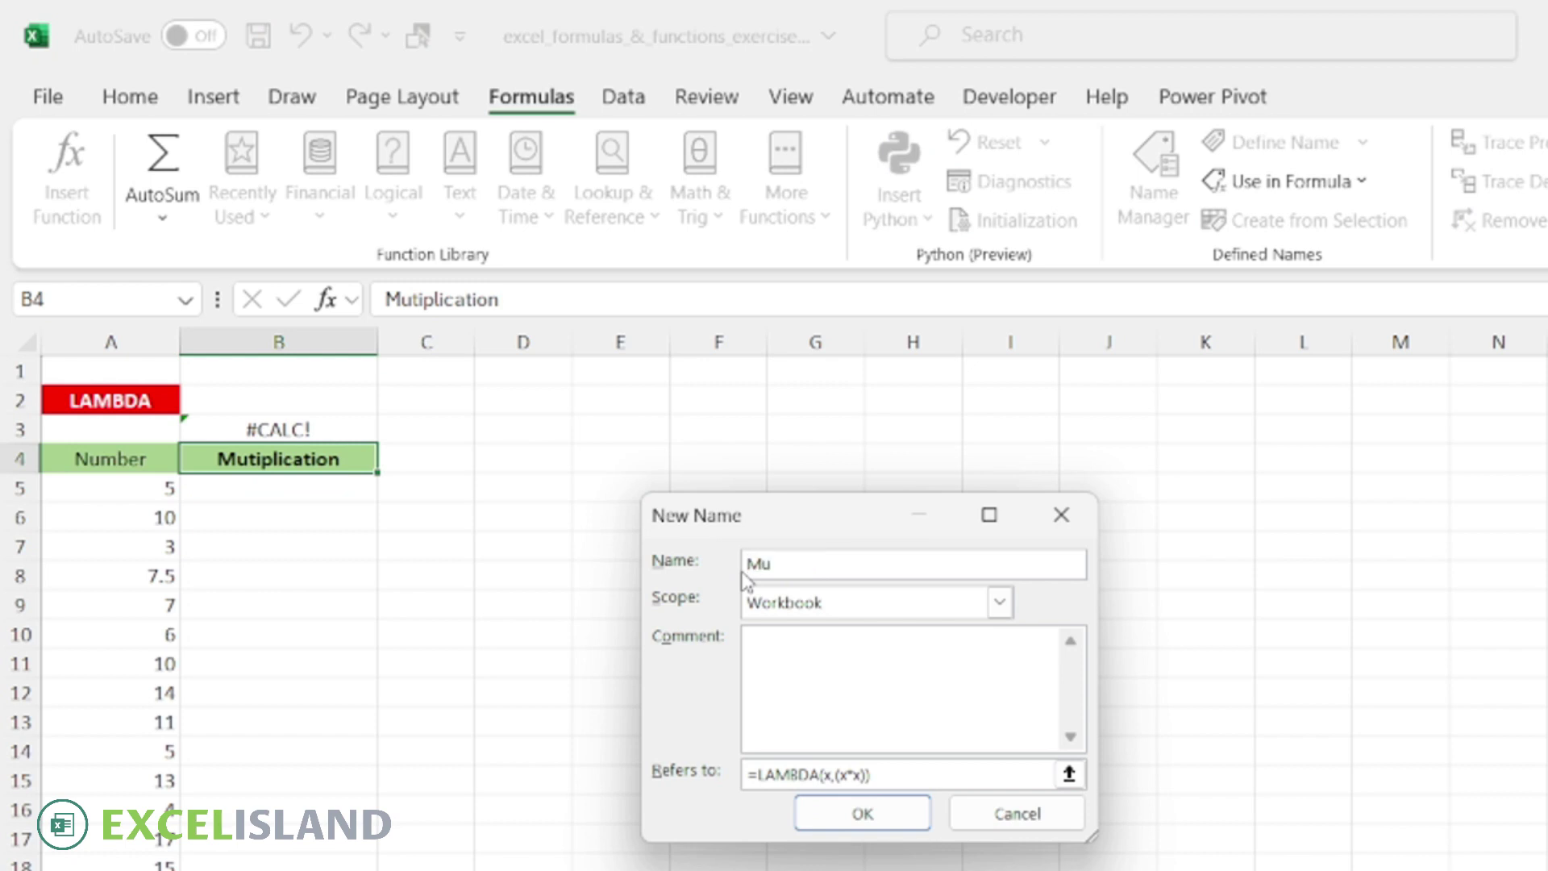
{"action": "type", "text": "ltiply_any_number"}
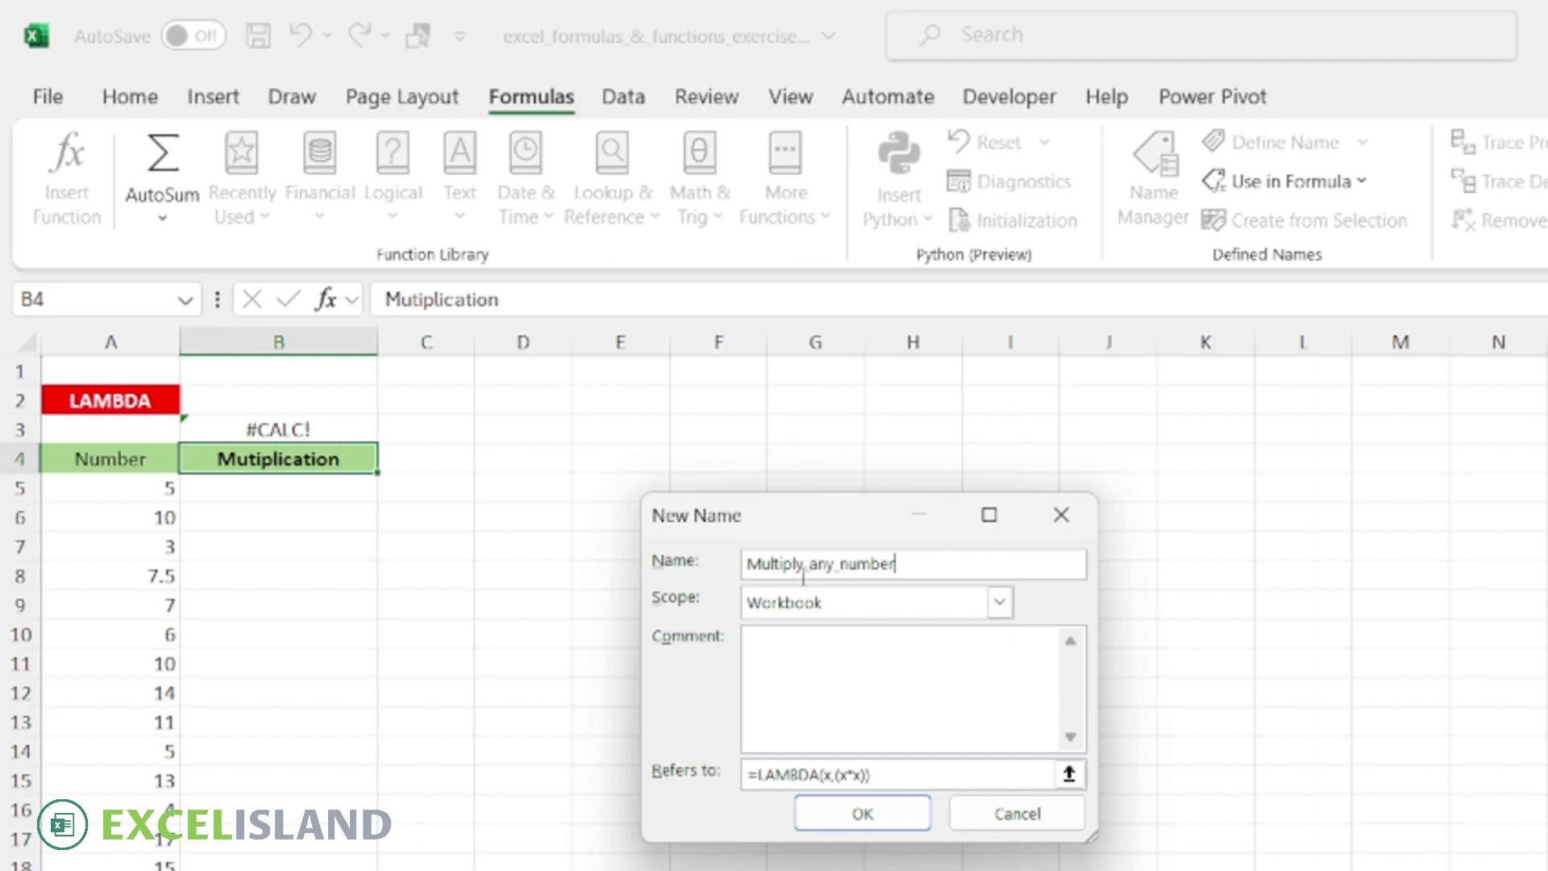
{"action": "left_click", "coordinate": [812, 652]}
{"action": "type", "text": "This function, multiplies any numbe"}
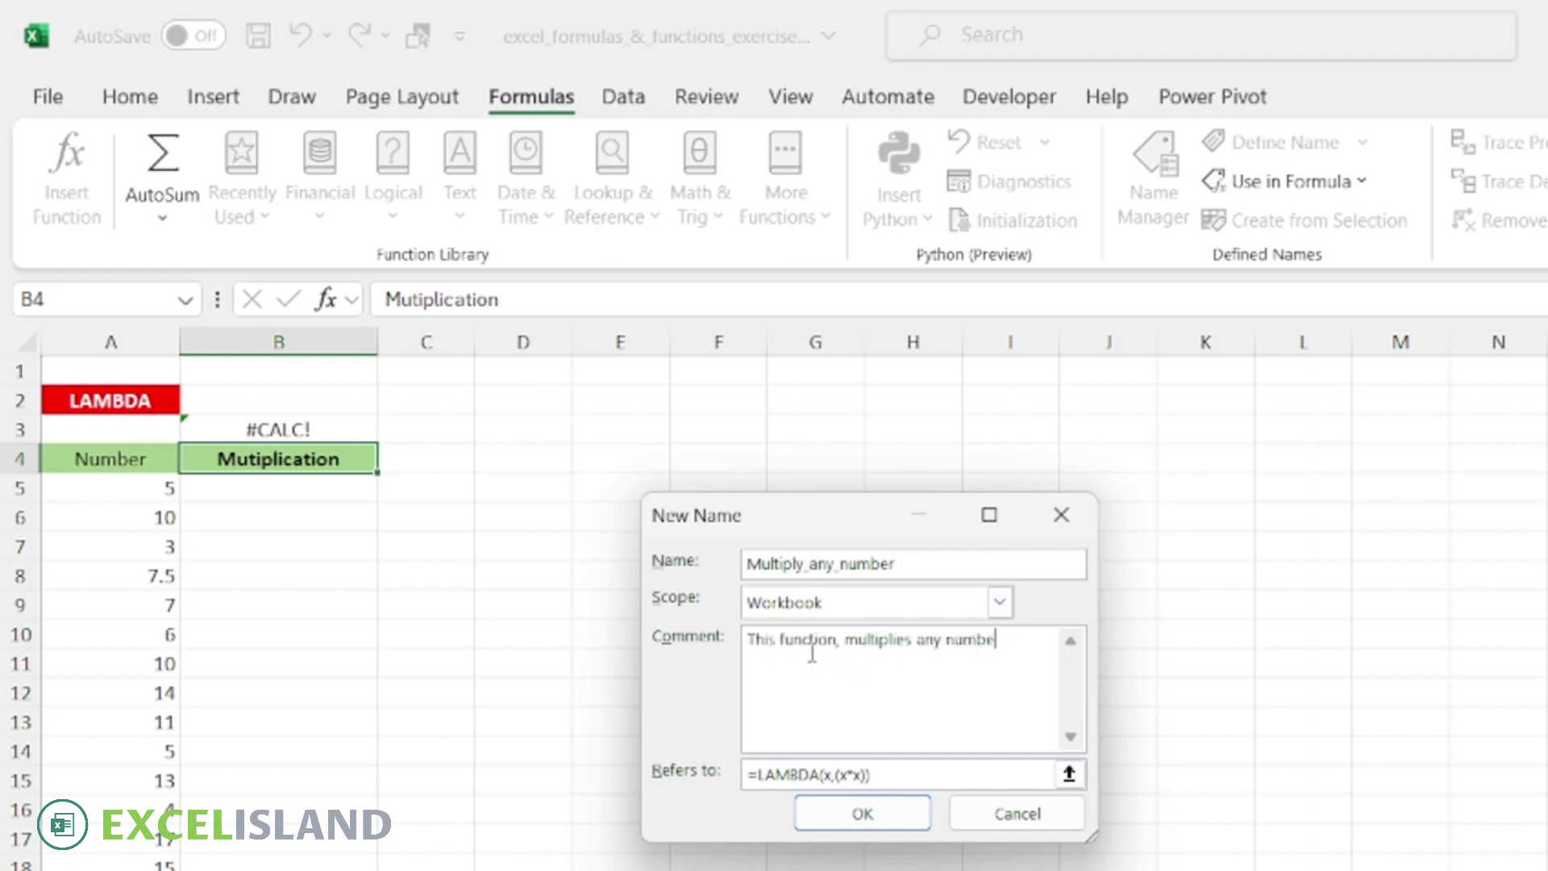
{"action": "type", "text": "r by itself"}
{"action": "left_click", "coordinate": [899, 814]}
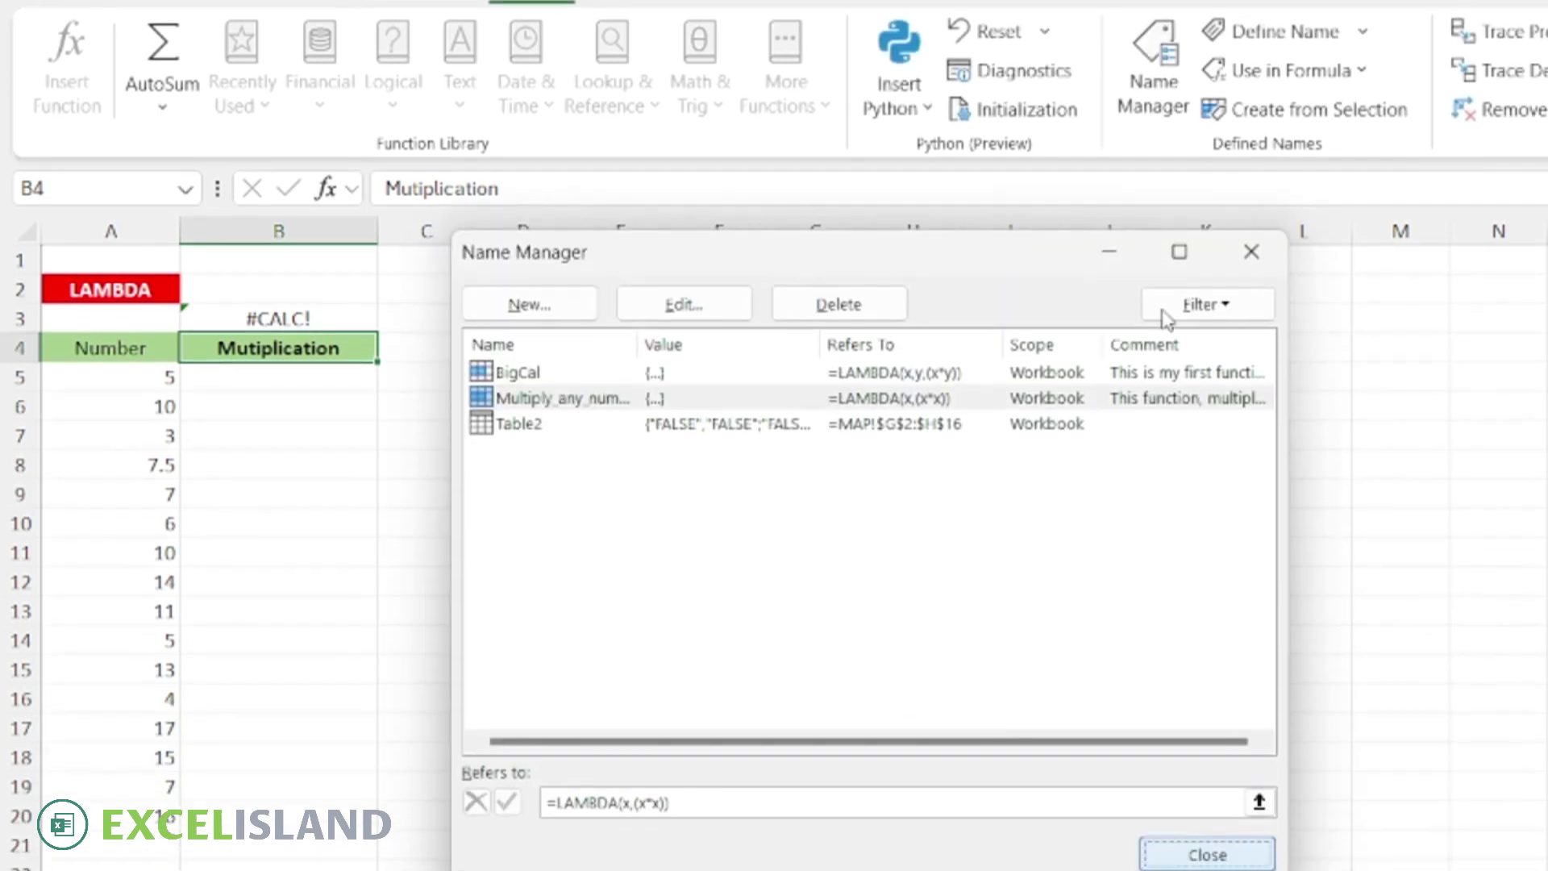
Enter =Multiply_any_number(A5) in B5 and fill it down to B20, giving 25 through 256.
{"action": "left_click", "coordinate": [1207, 850]}
{"action": "left_click", "coordinate": [1202, 733]}
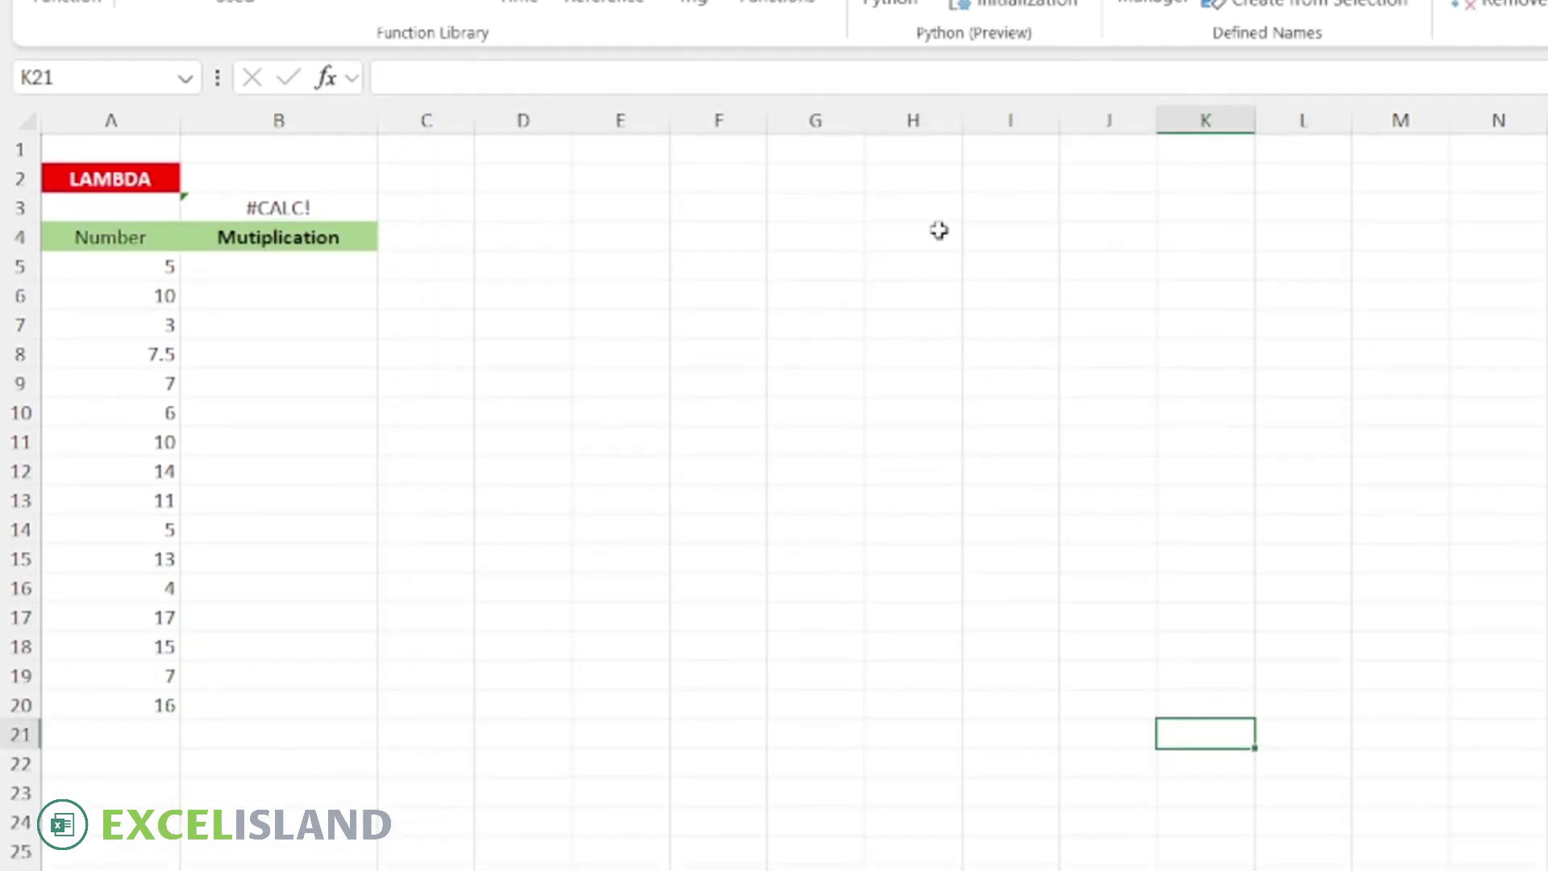
{"action": "left_click", "coordinate": [308, 271]}
{"action": "type", "text": "="}
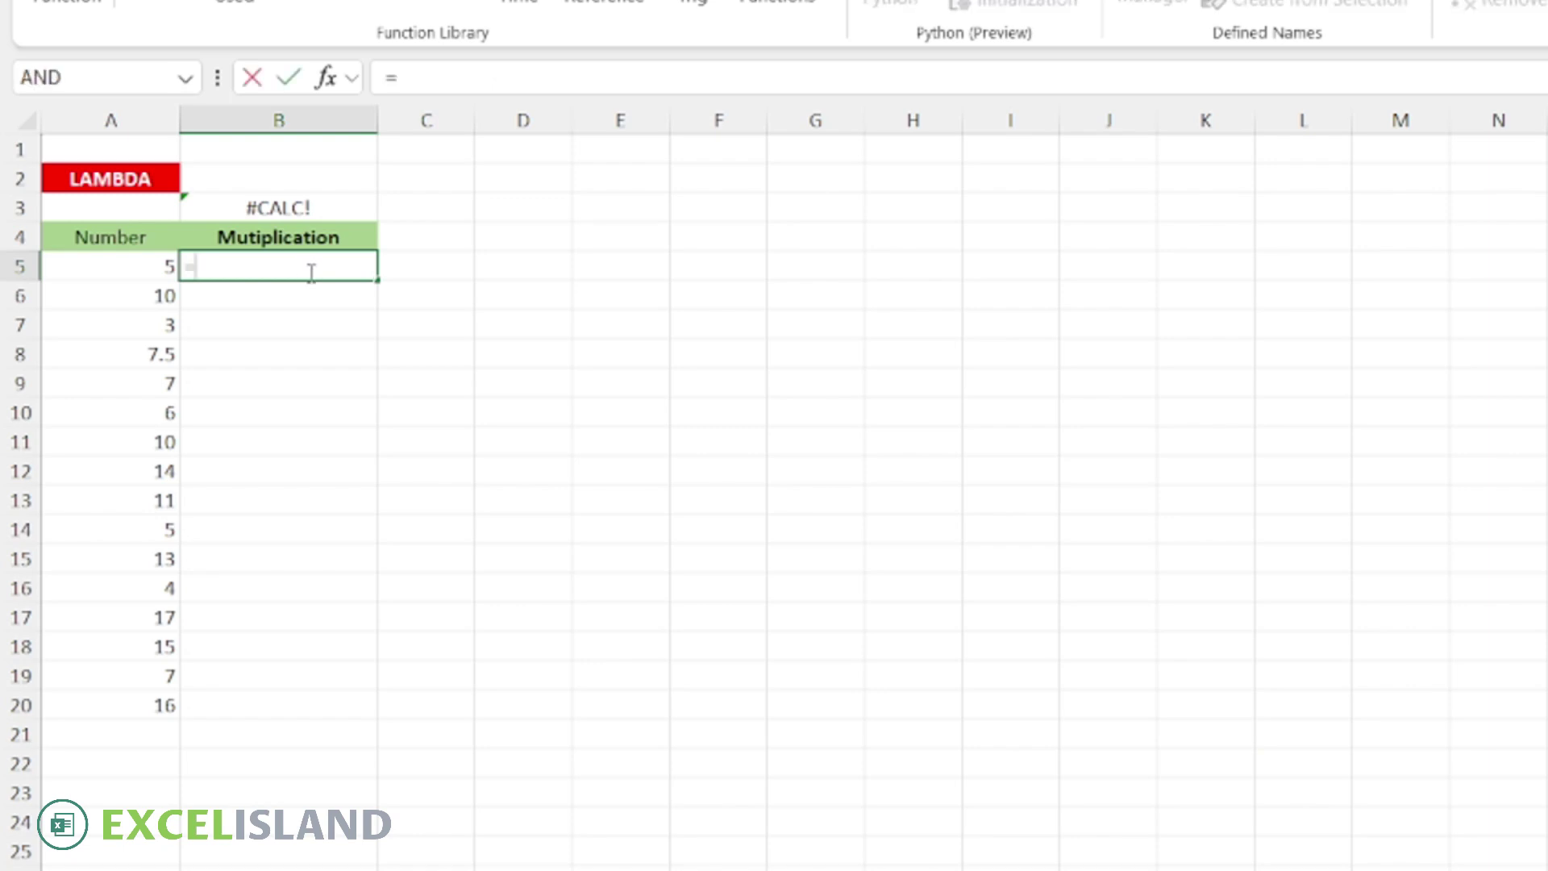
{"action": "type", "text": "mu"}
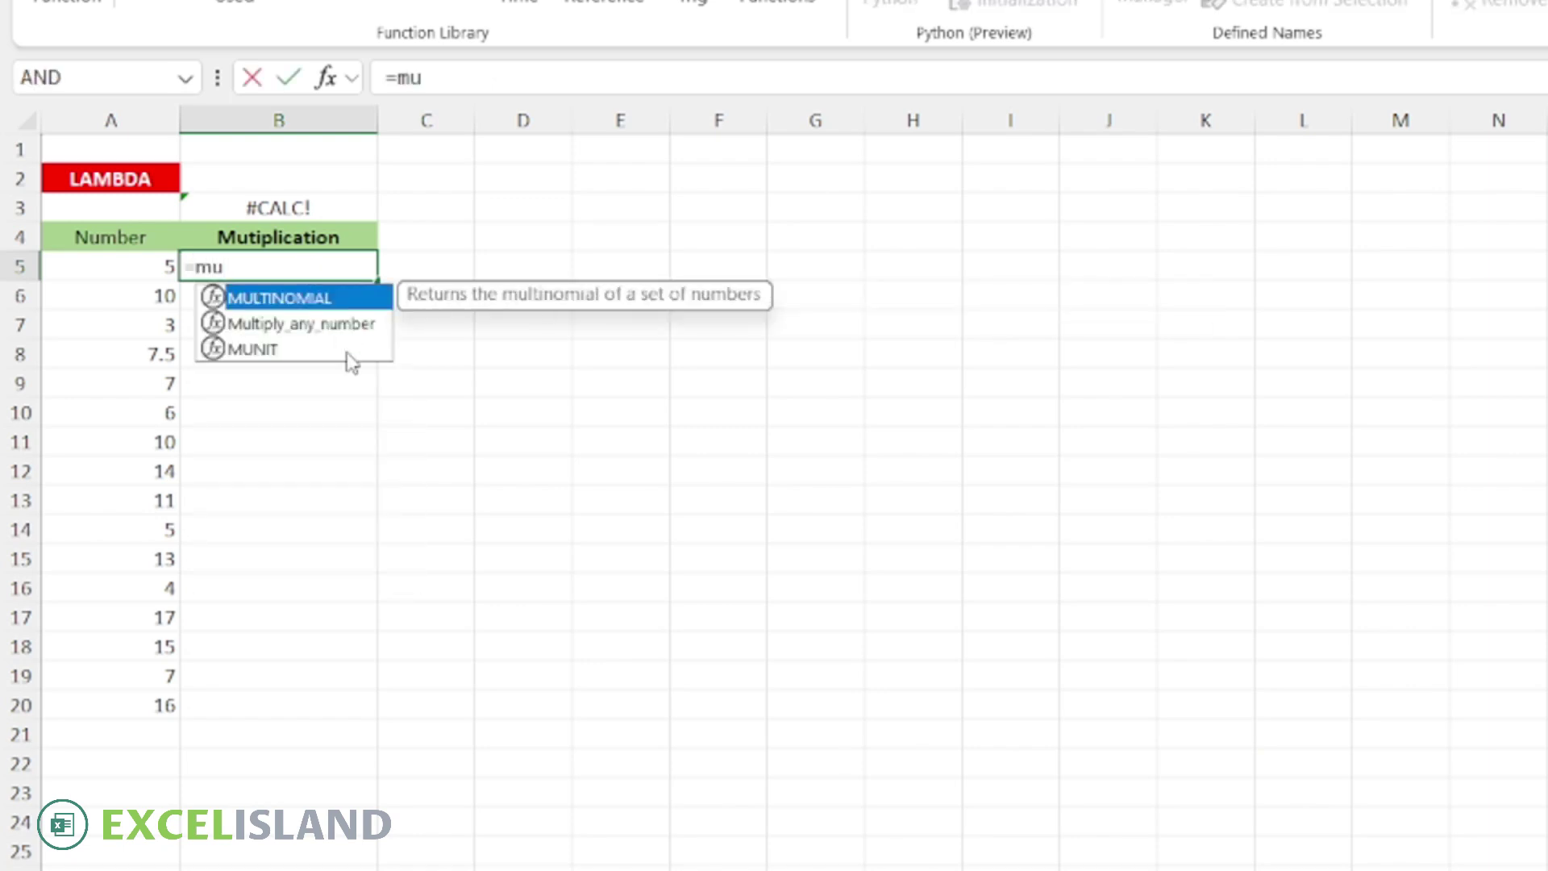
{"action": "double_click", "coordinate": [331, 324]}
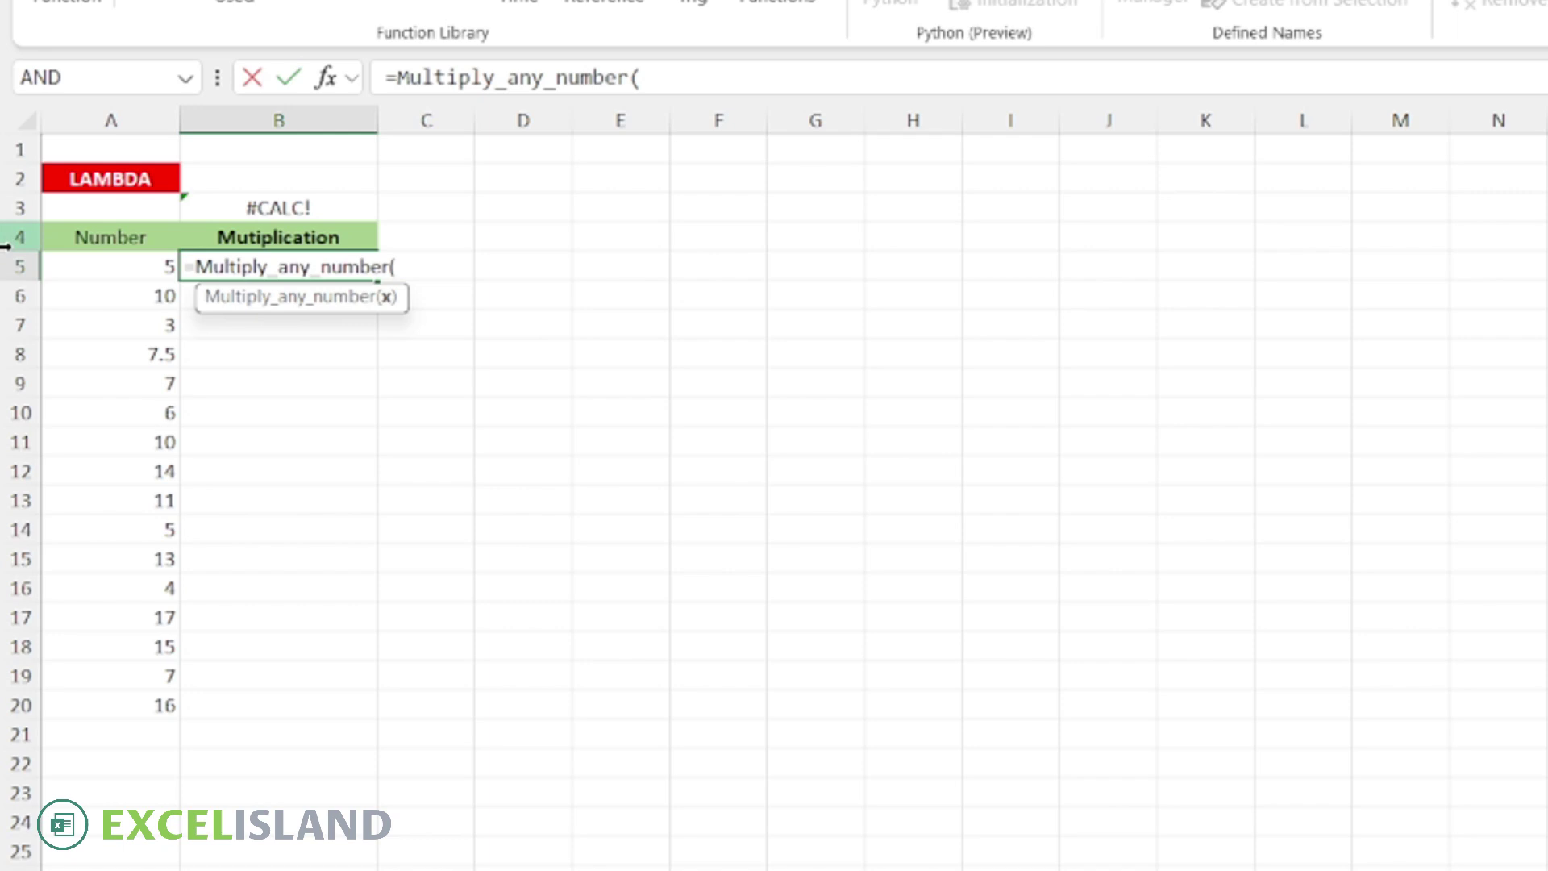
{"action": "left_click", "coordinate": [104, 266]}
{"action": "type", "text": ")"}
{"action": "key", "text": "Return"}
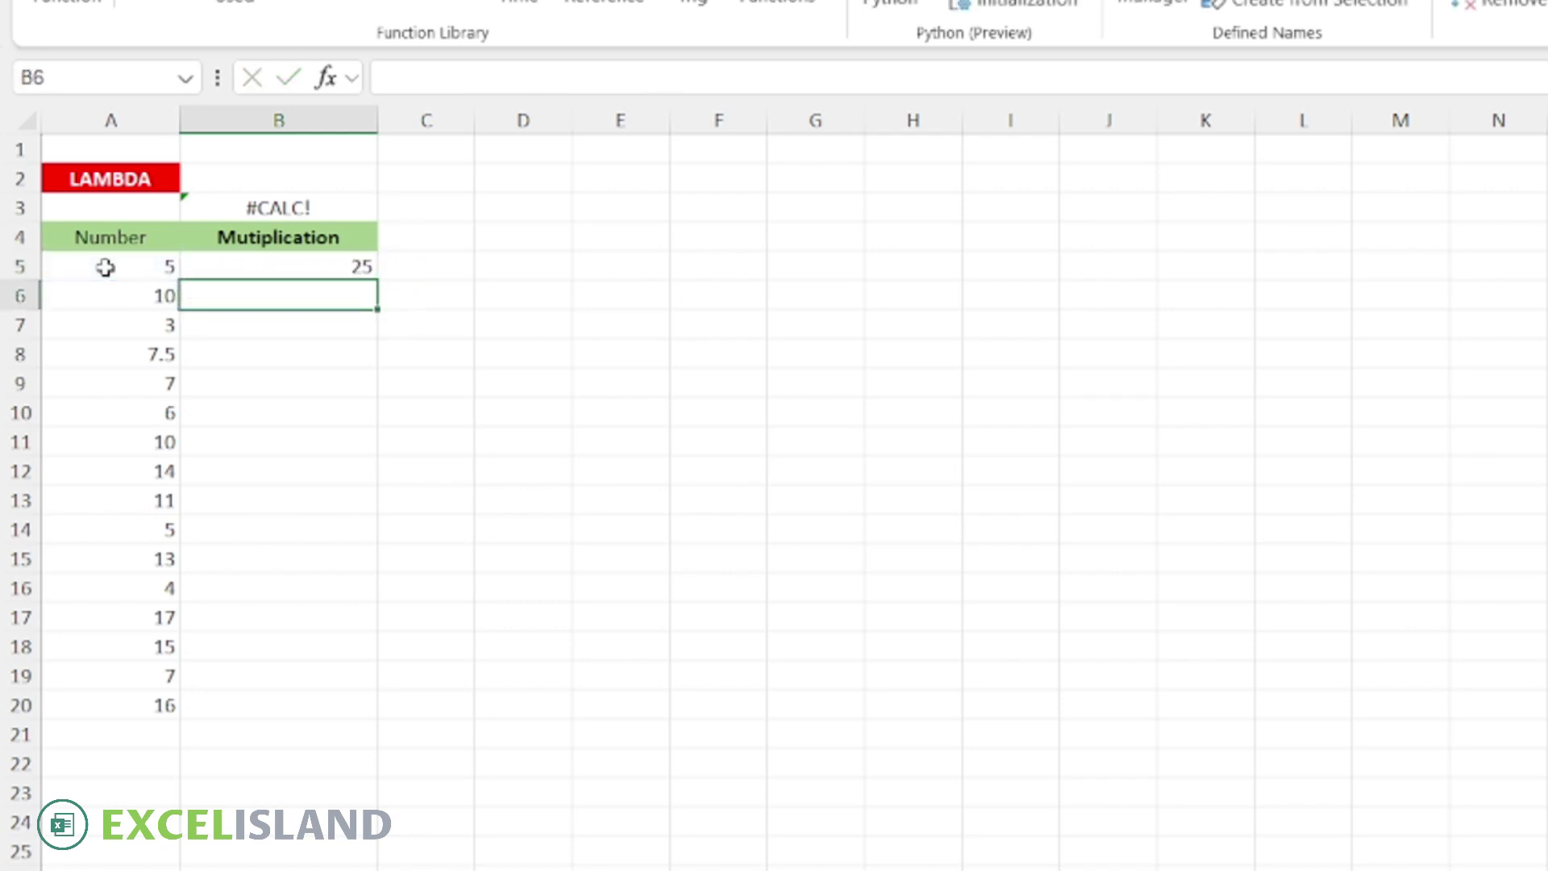
{"action": "left_click", "coordinate": [283, 264]}
{"action": "double_click", "coordinate": [377, 281]}
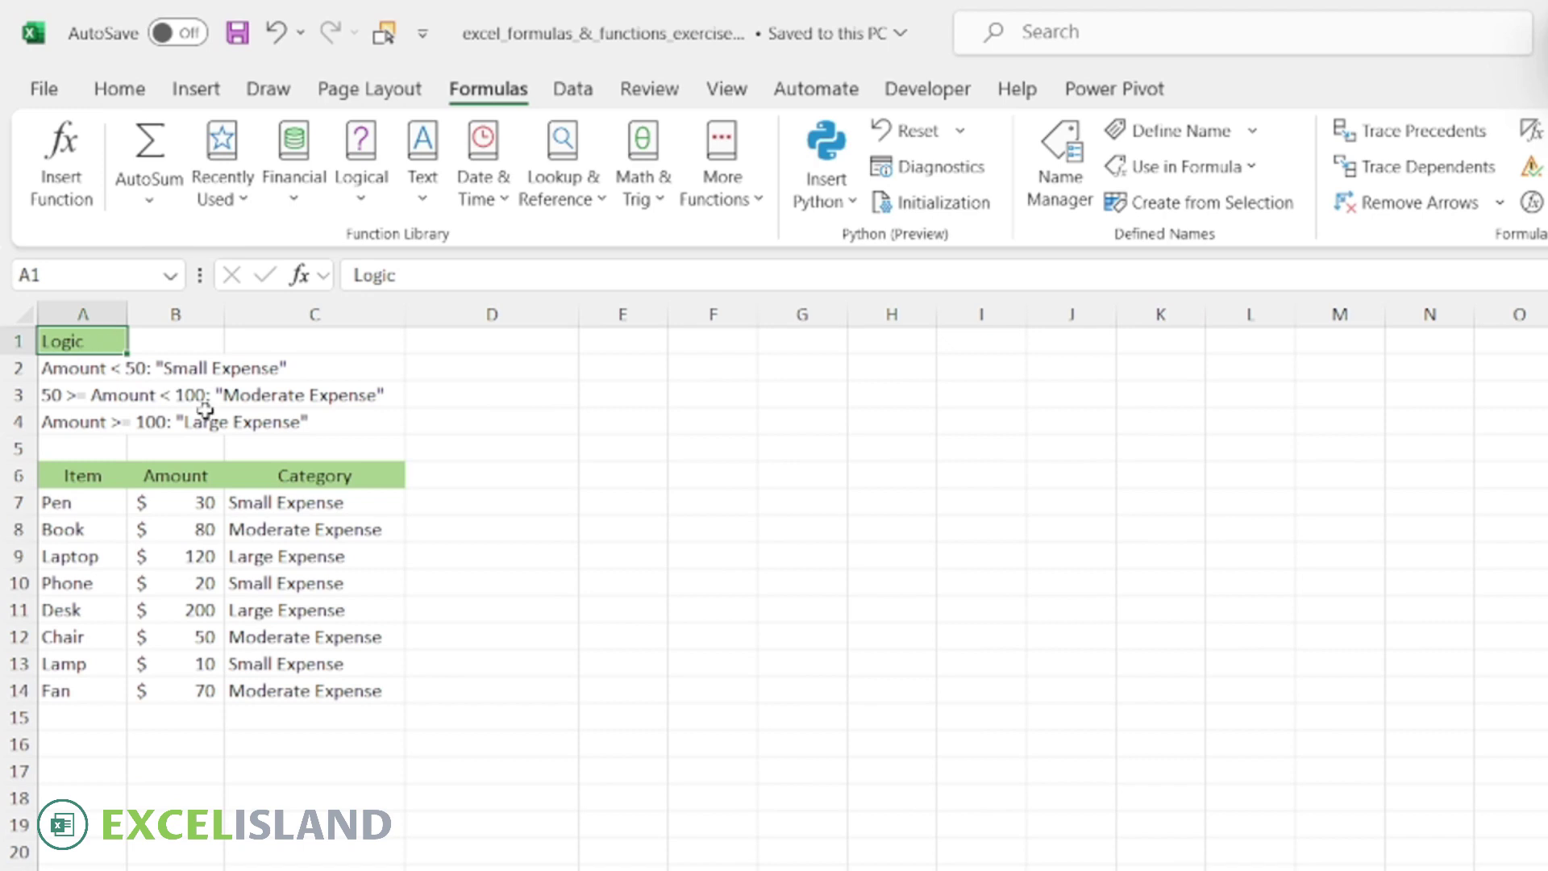
{"action": "left_click", "coordinate": [279, 498]}
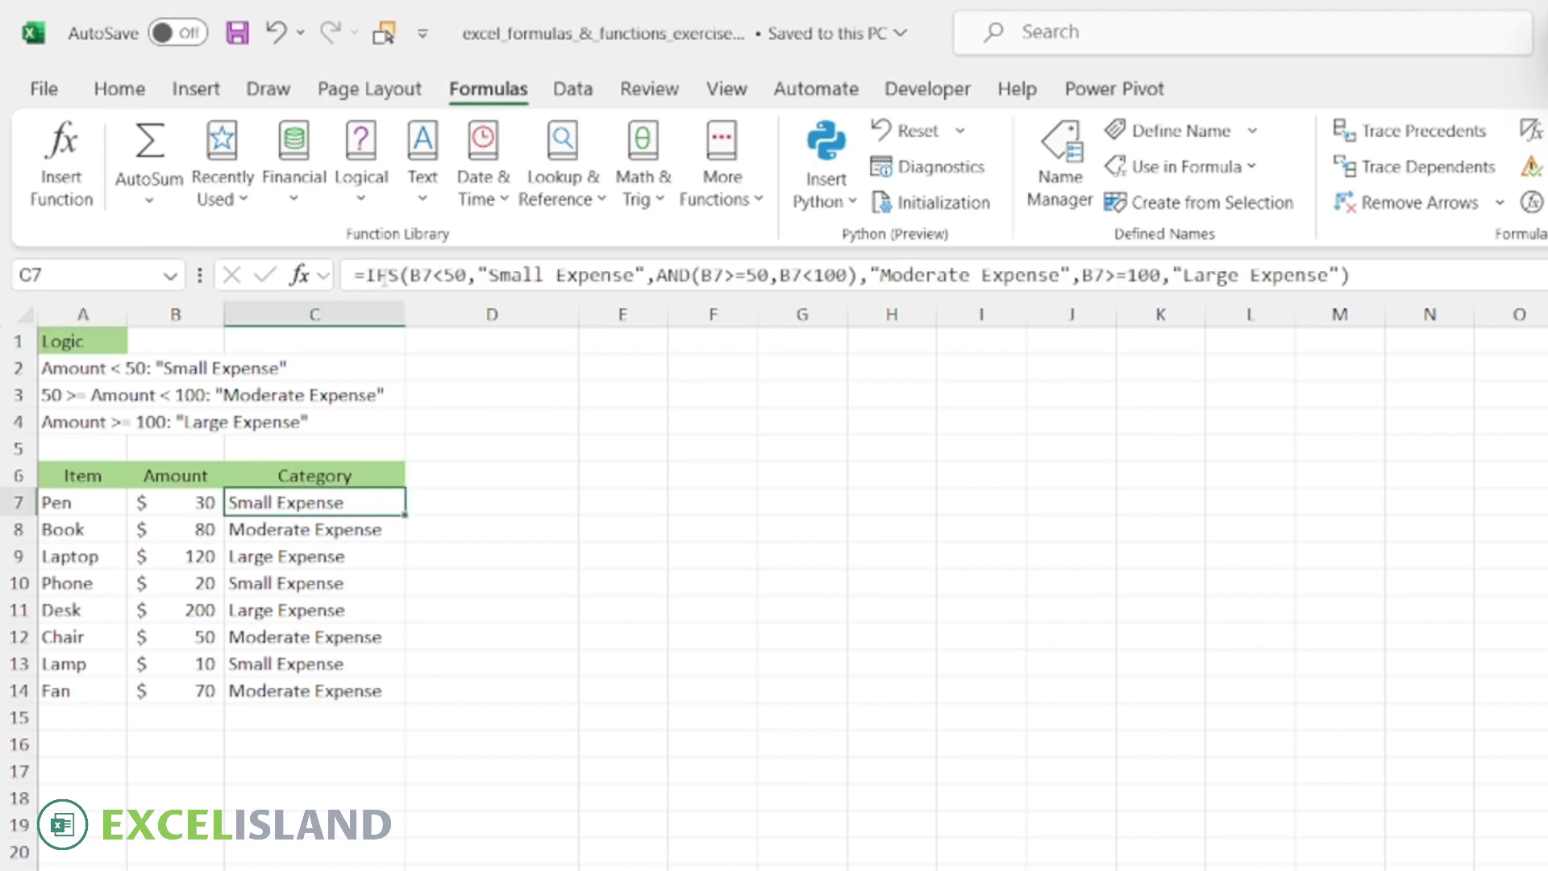
{"action": "left_click", "coordinate": [179, 474]}
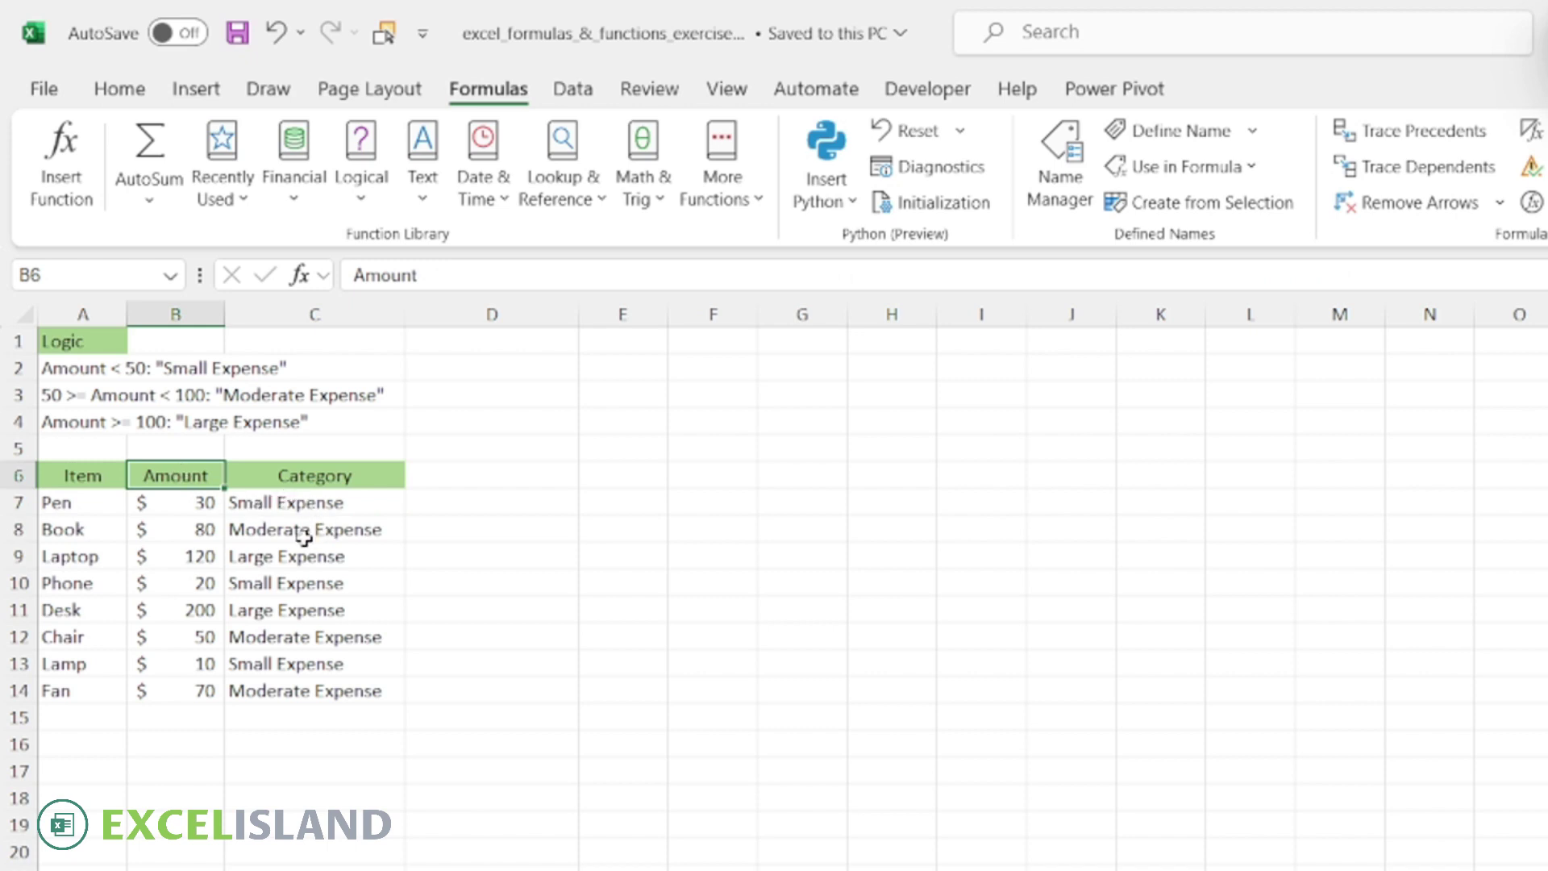
{"action": "left_click", "coordinate": [284, 508]}
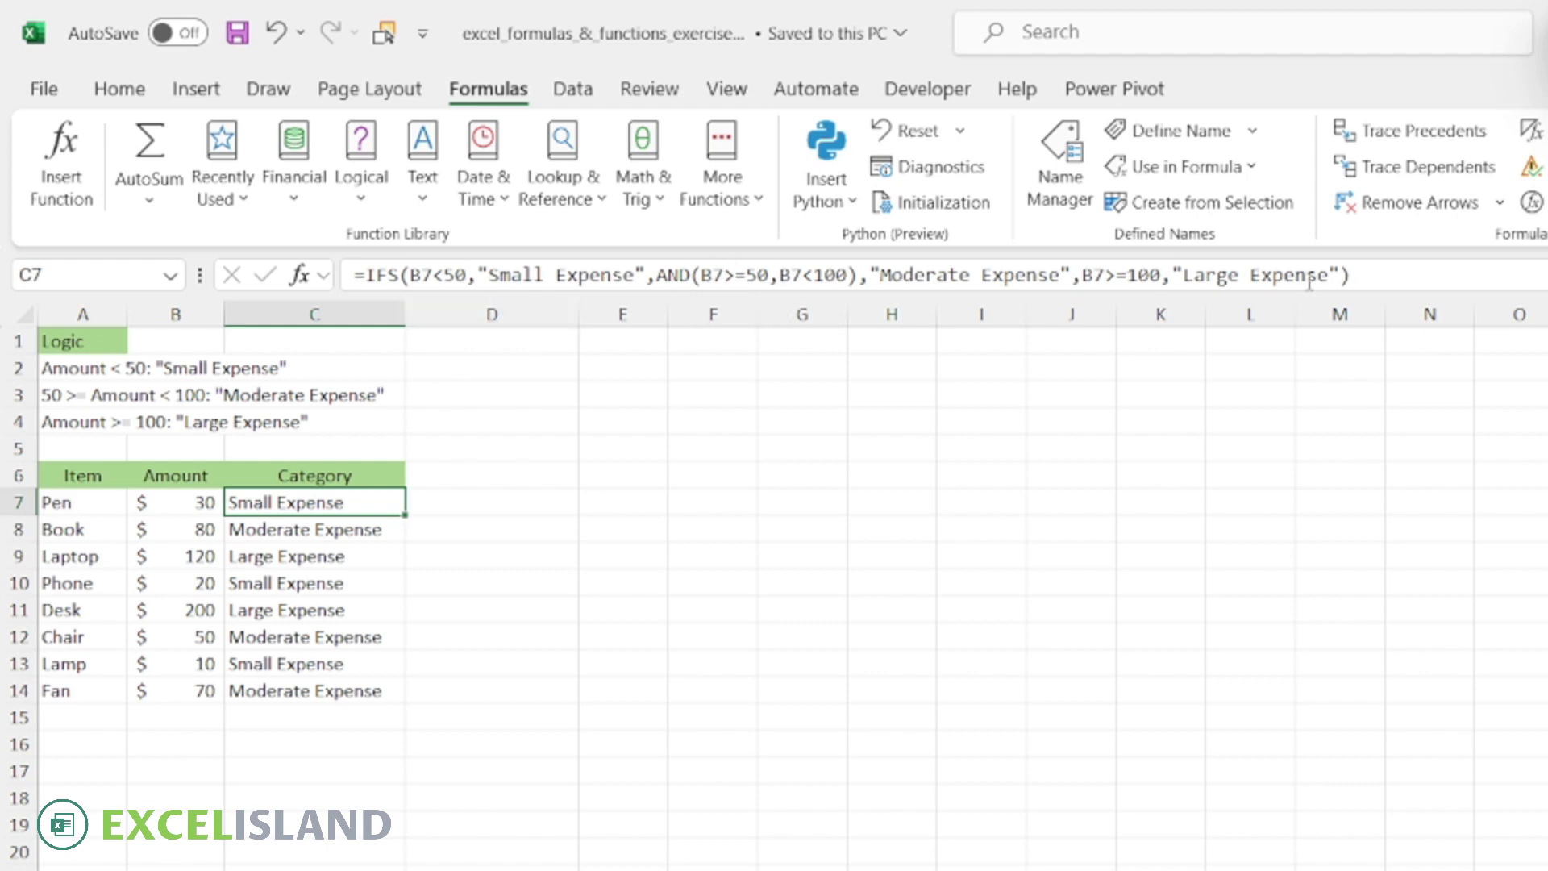
{"action": "left_click", "coordinate": [1338, 275]}
{"action": "left_click_drag", "start_coordinate": [1351, 275], "coordinate": [354, 274]}
{"action": "key", "text": "ctrl+c"}
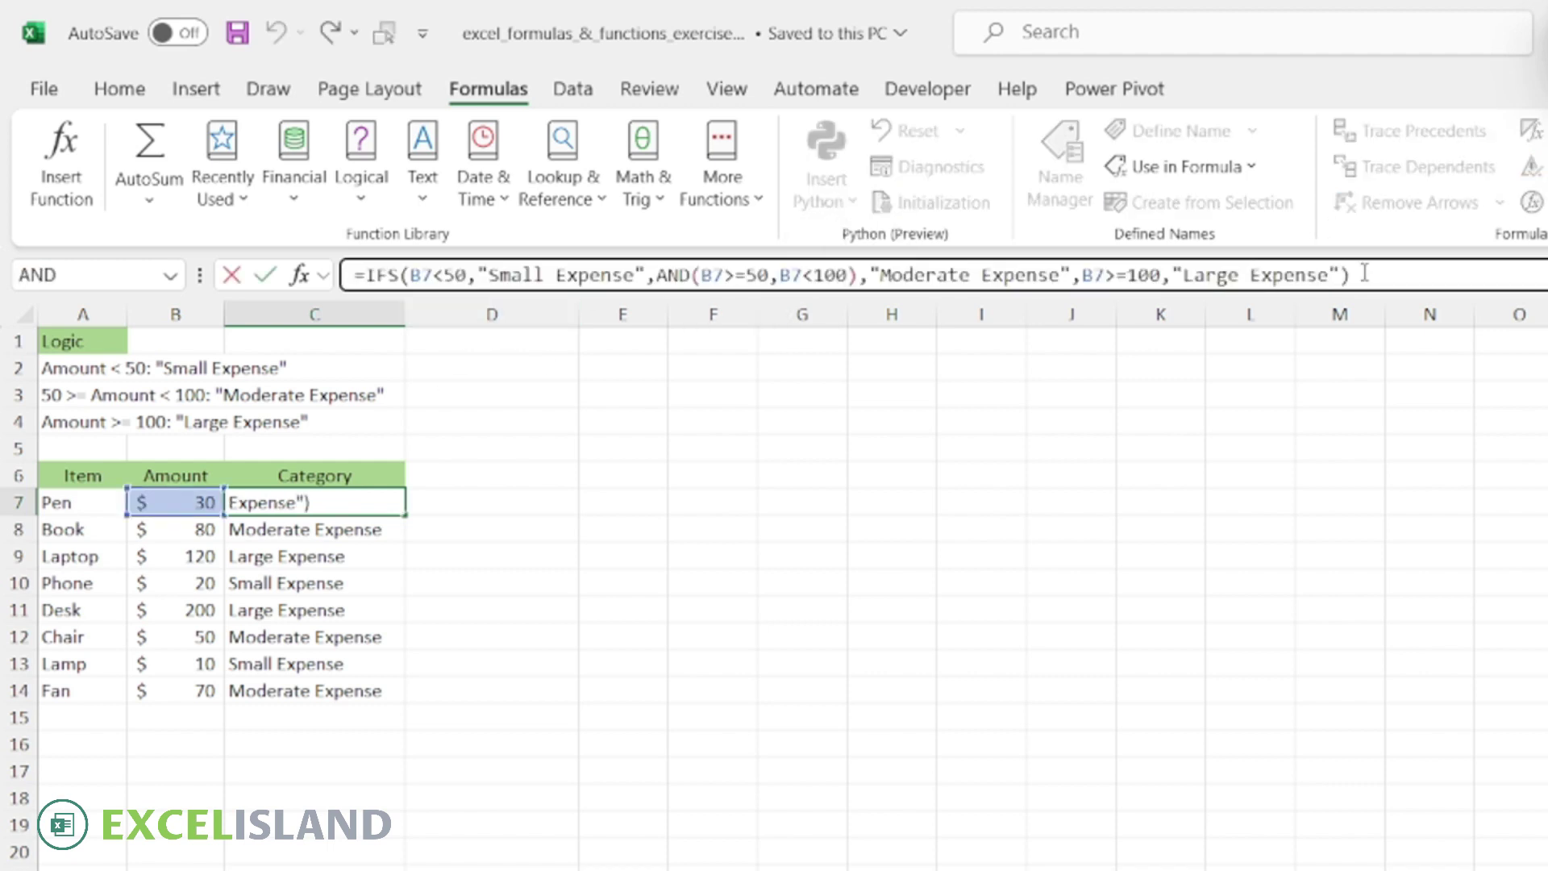
Start =LAMBDA(x, in D5 and paste the copied IFS categorisation formula inside it.
{"action": "key", "text": "Return"}
{"action": "left_click", "coordinate": [475, 449]}
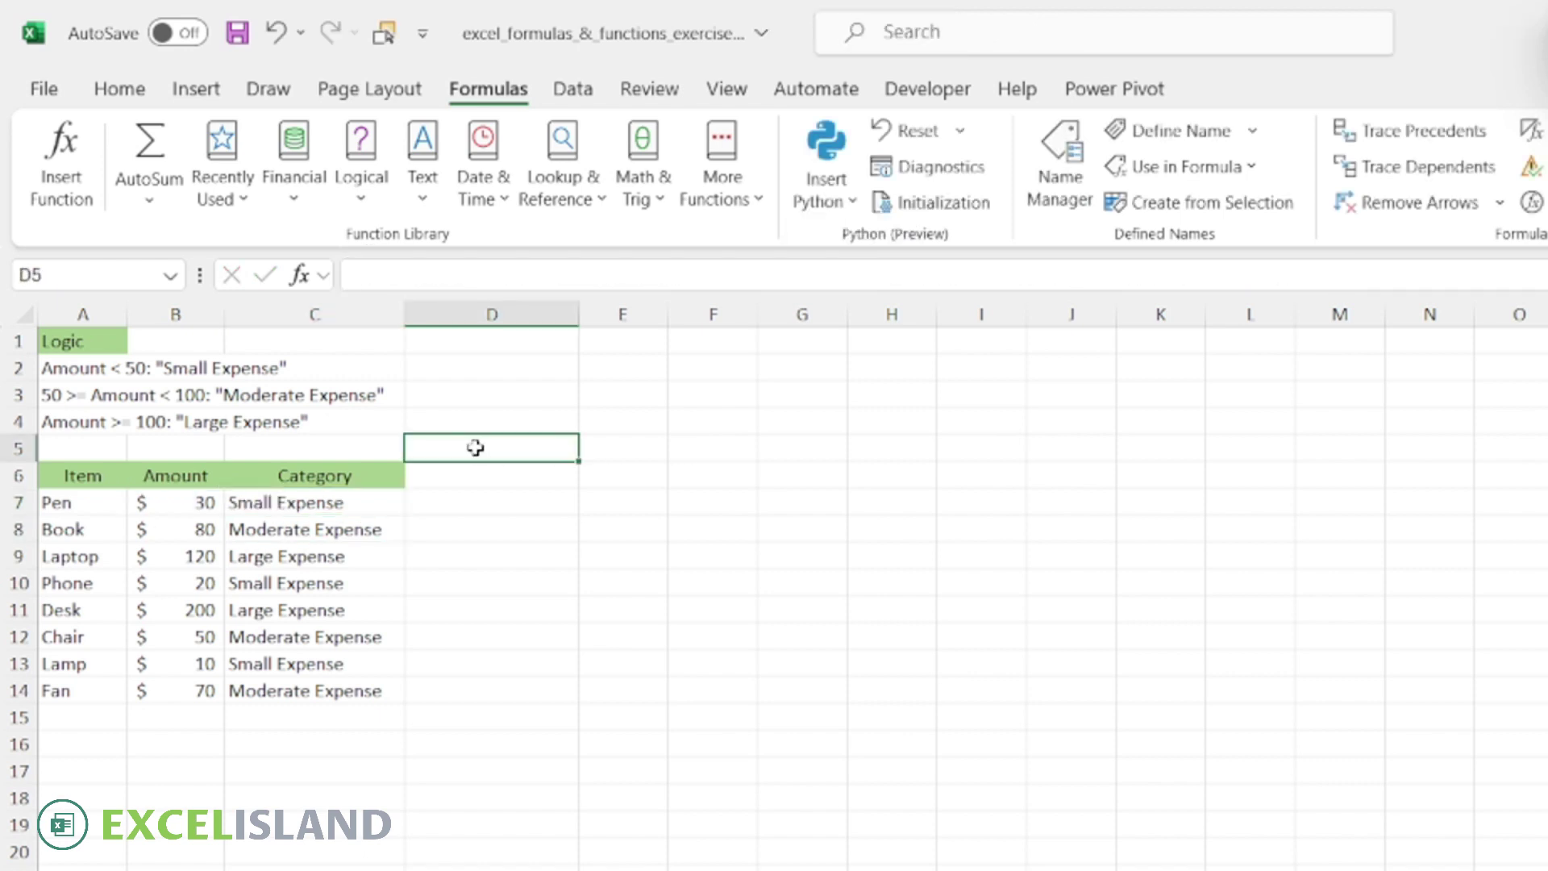
{"action": "type", "text": "=lam"}
{"action": "key", "text": "Tab"}
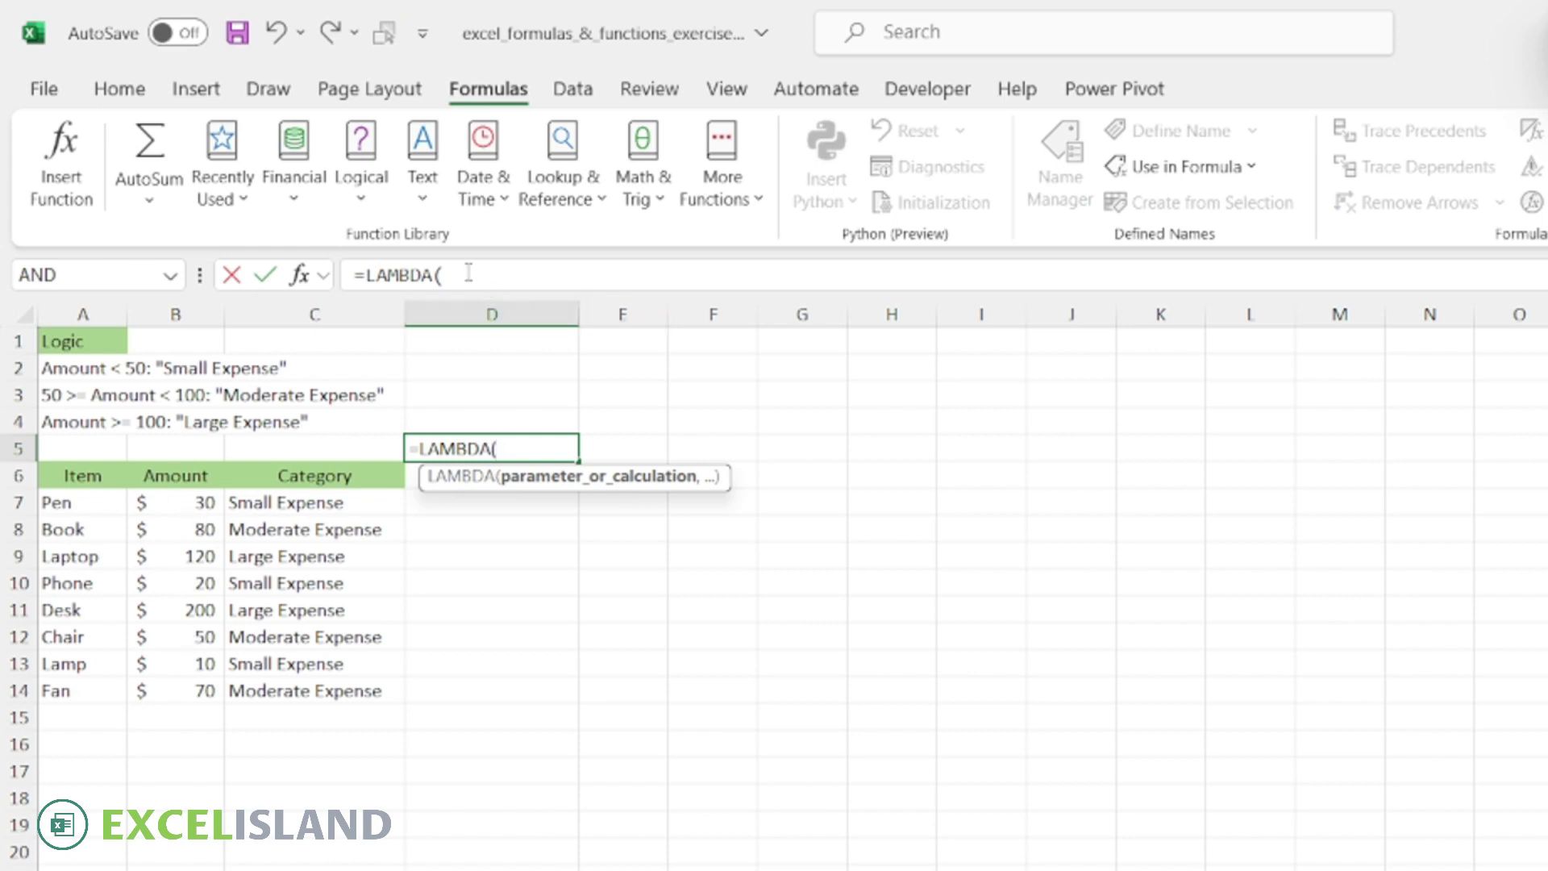
{"action": "type", "text": "x,"}
{"action": "left_click", "coordinate": [501, 275]}
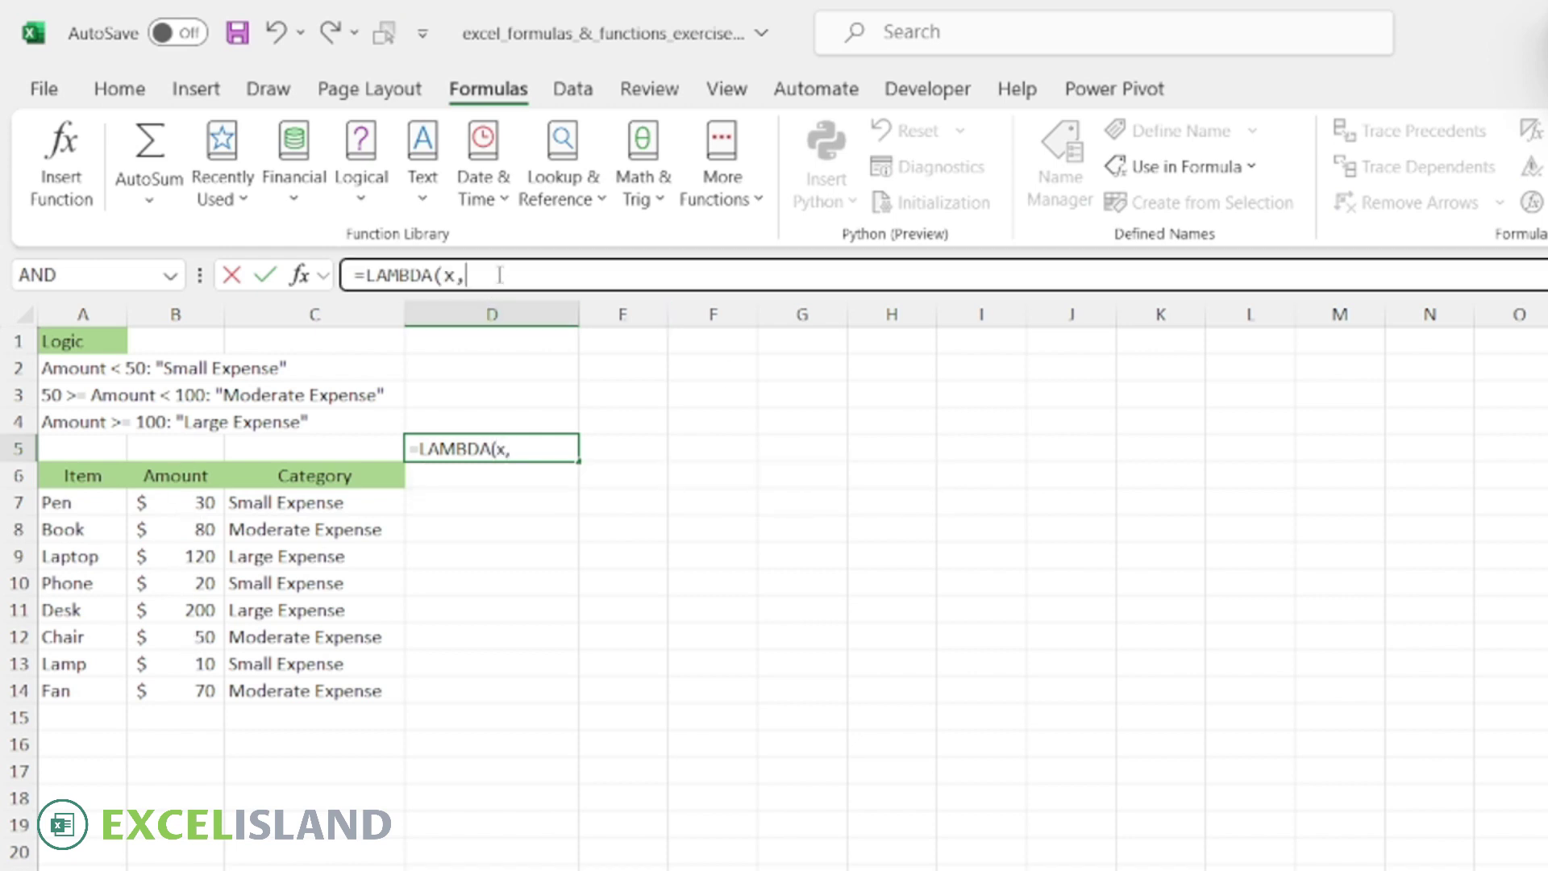
{"action": "key", "text": "ctrl+v"}
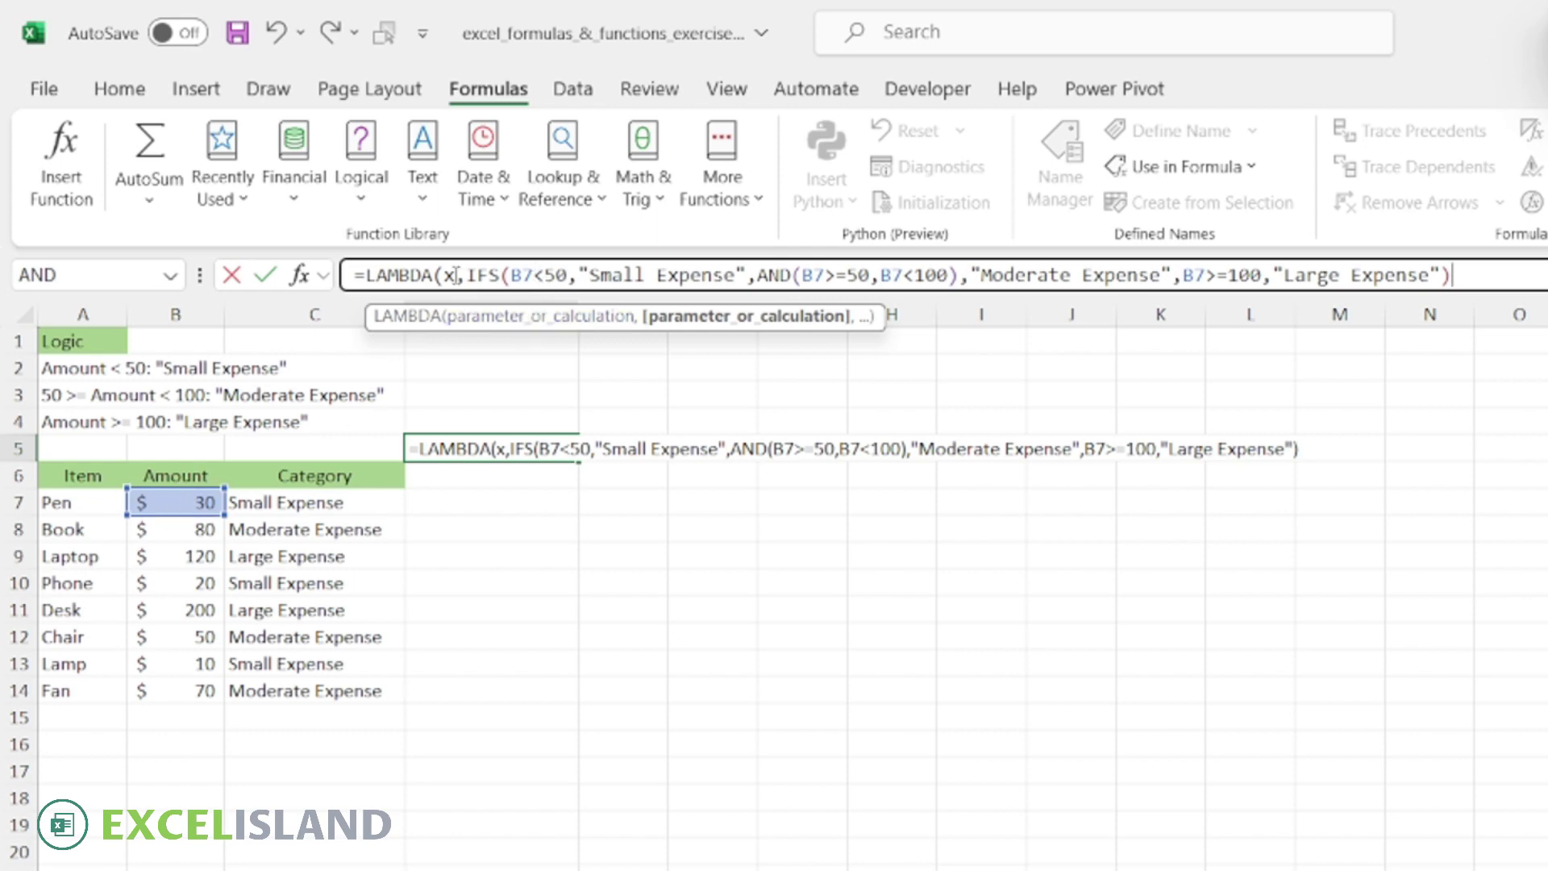
Replace all four B7 references with x and close the LAMBDA parenthesis.
{"action": "left_click", "coordinate": [539, 276]}
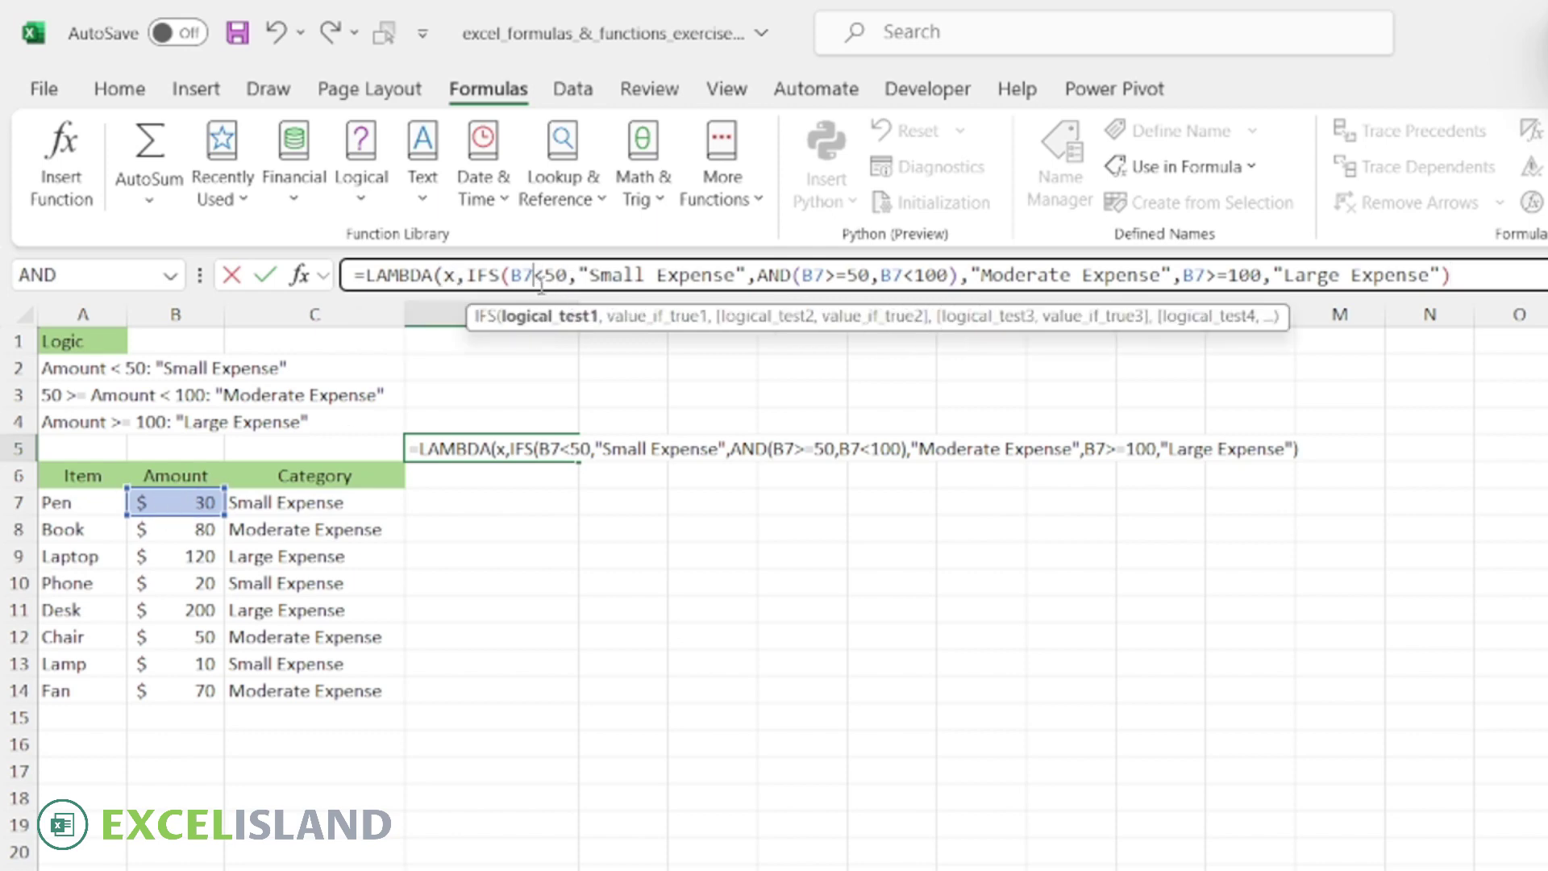
{"action": "key", "text": "BackSpace"}
{"action": "key", "text": "BackSpace"}
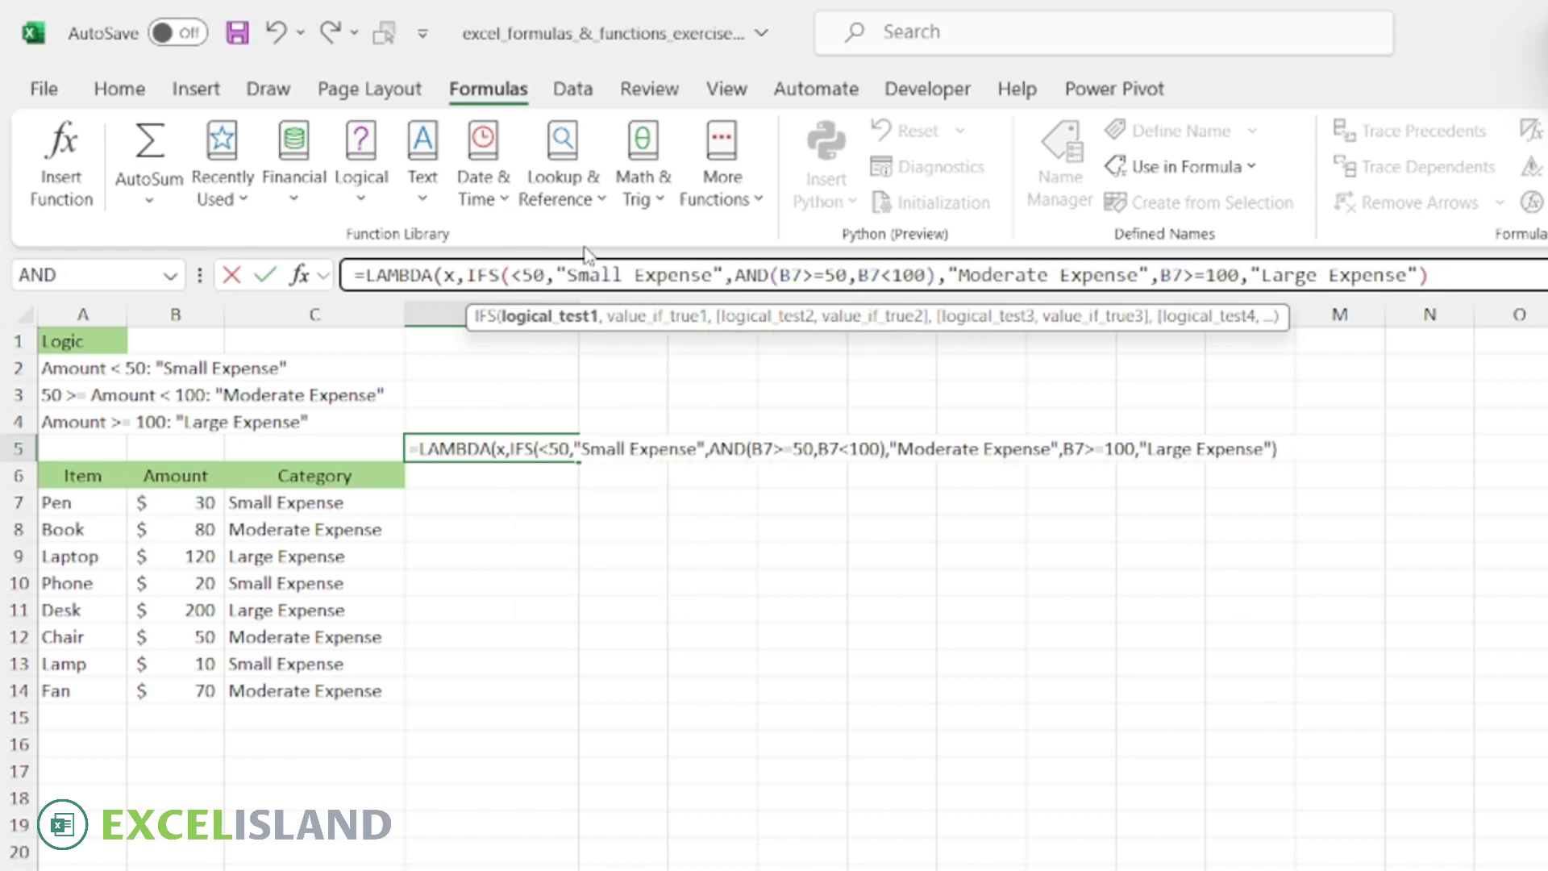
{"action": "type", "text": "x"}
{"action": "left_click", "coordinate": [814, 275]}
{"action": "key", "text": "BackSpace"}
{"action": "key", "text": "BackSpace"}
{"action": "type", "text": "x"}
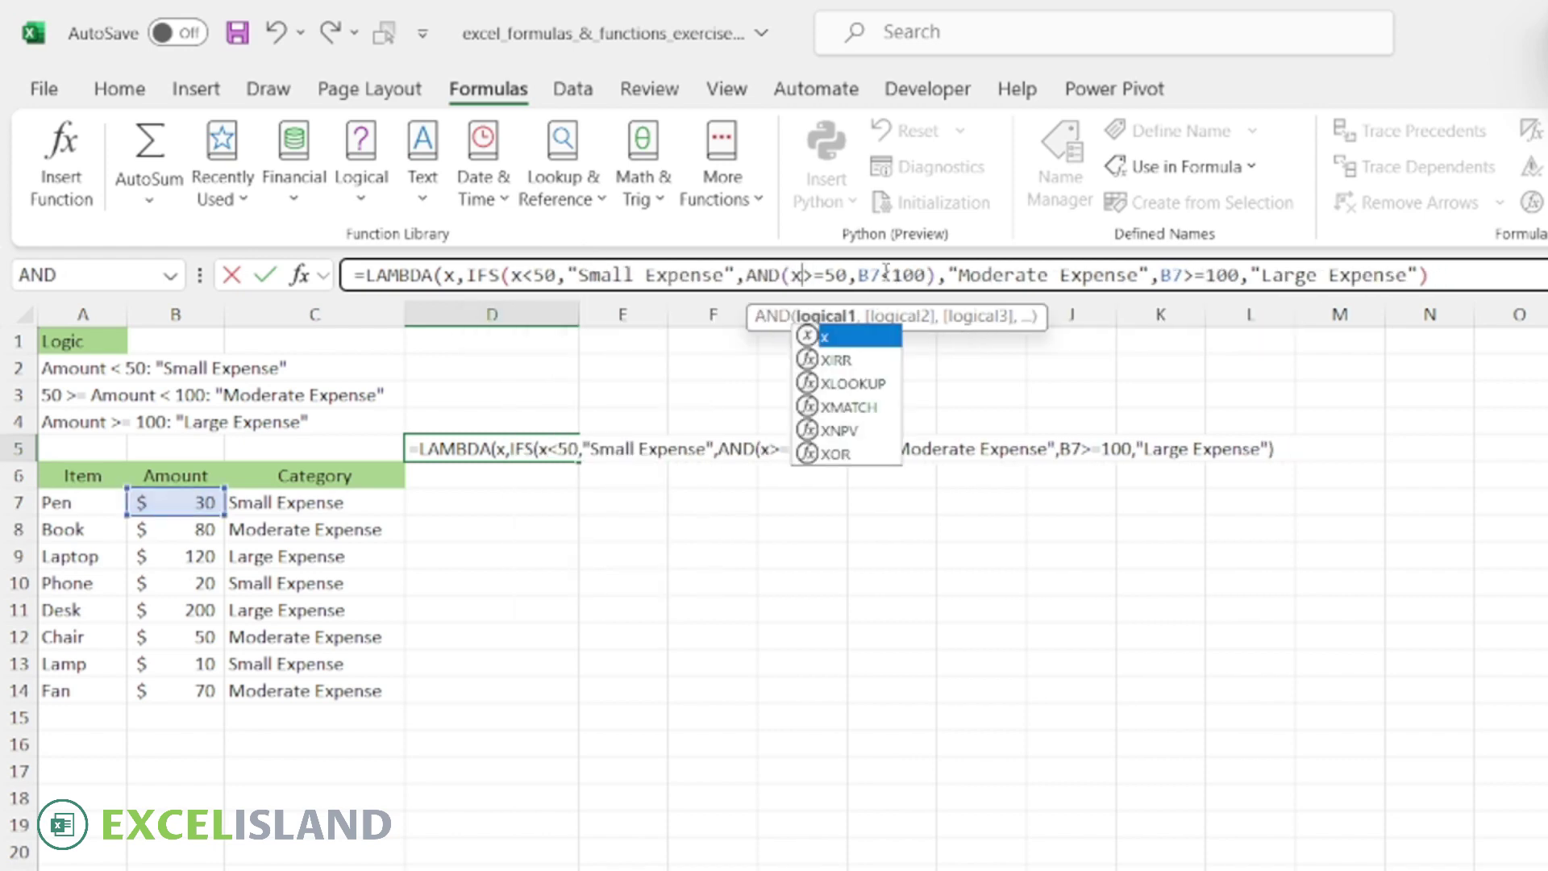
{"action": "left_click", "coordinate": [883, 275]}
{"action": "key", "text": "BackSpace"}
{"action": "key", "text": "BackSpace"}
{"action": "type", "text": "x"}
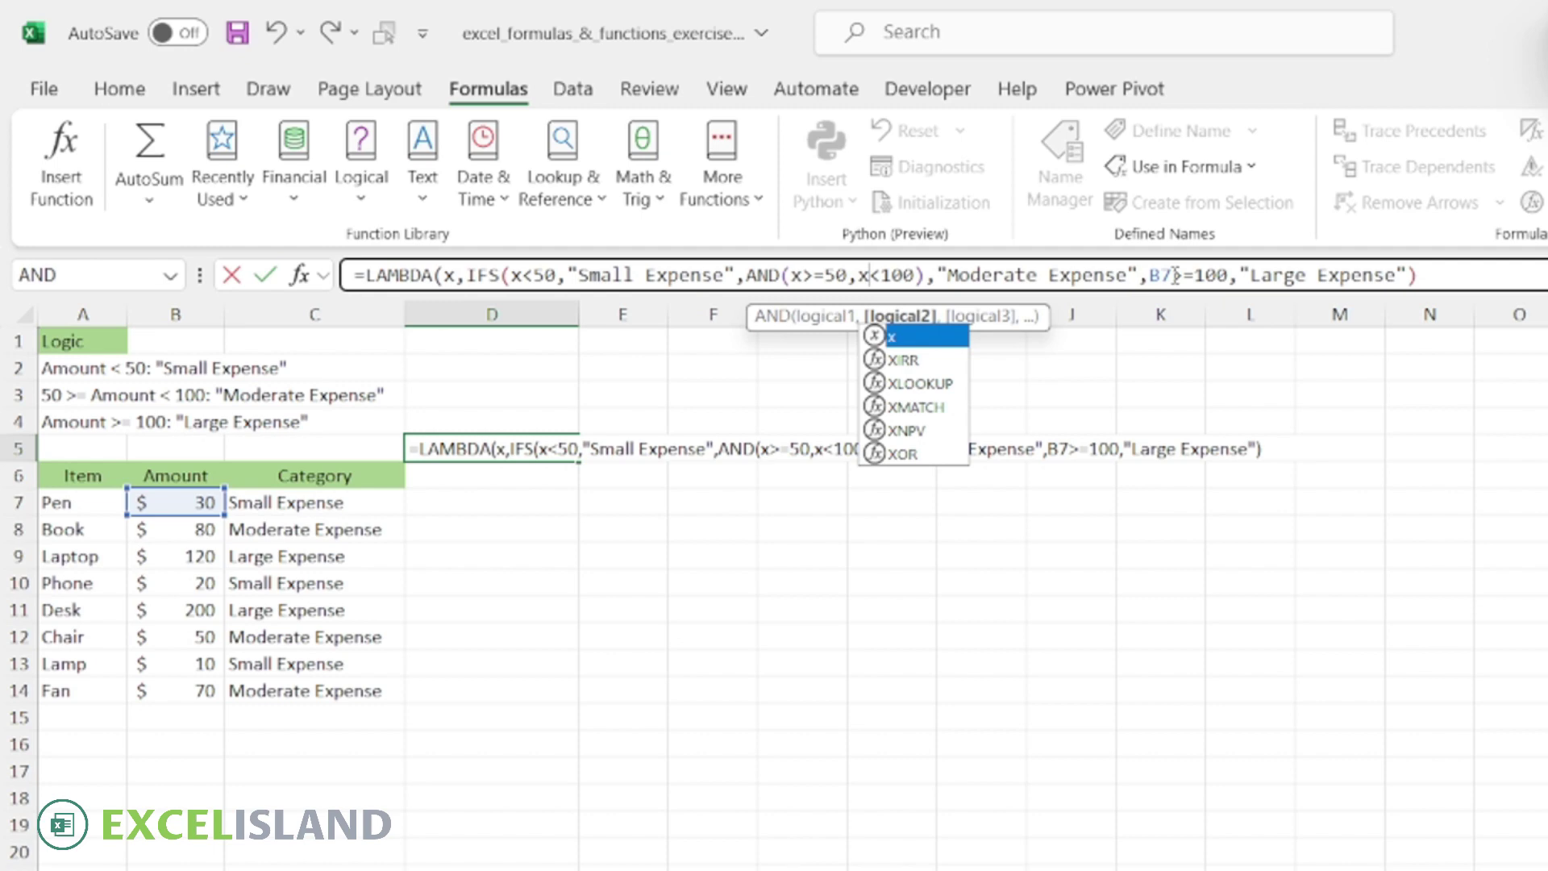
{"action": "left_click", "coordinate": [1174, 275]}
{"action": "key", "text": "BackSpace"}
{"action": "key", "text": "BackSpace"}
{"action": "type", "text": "x"}
{"action": "left_click", "coordinate": [1424, 277]}
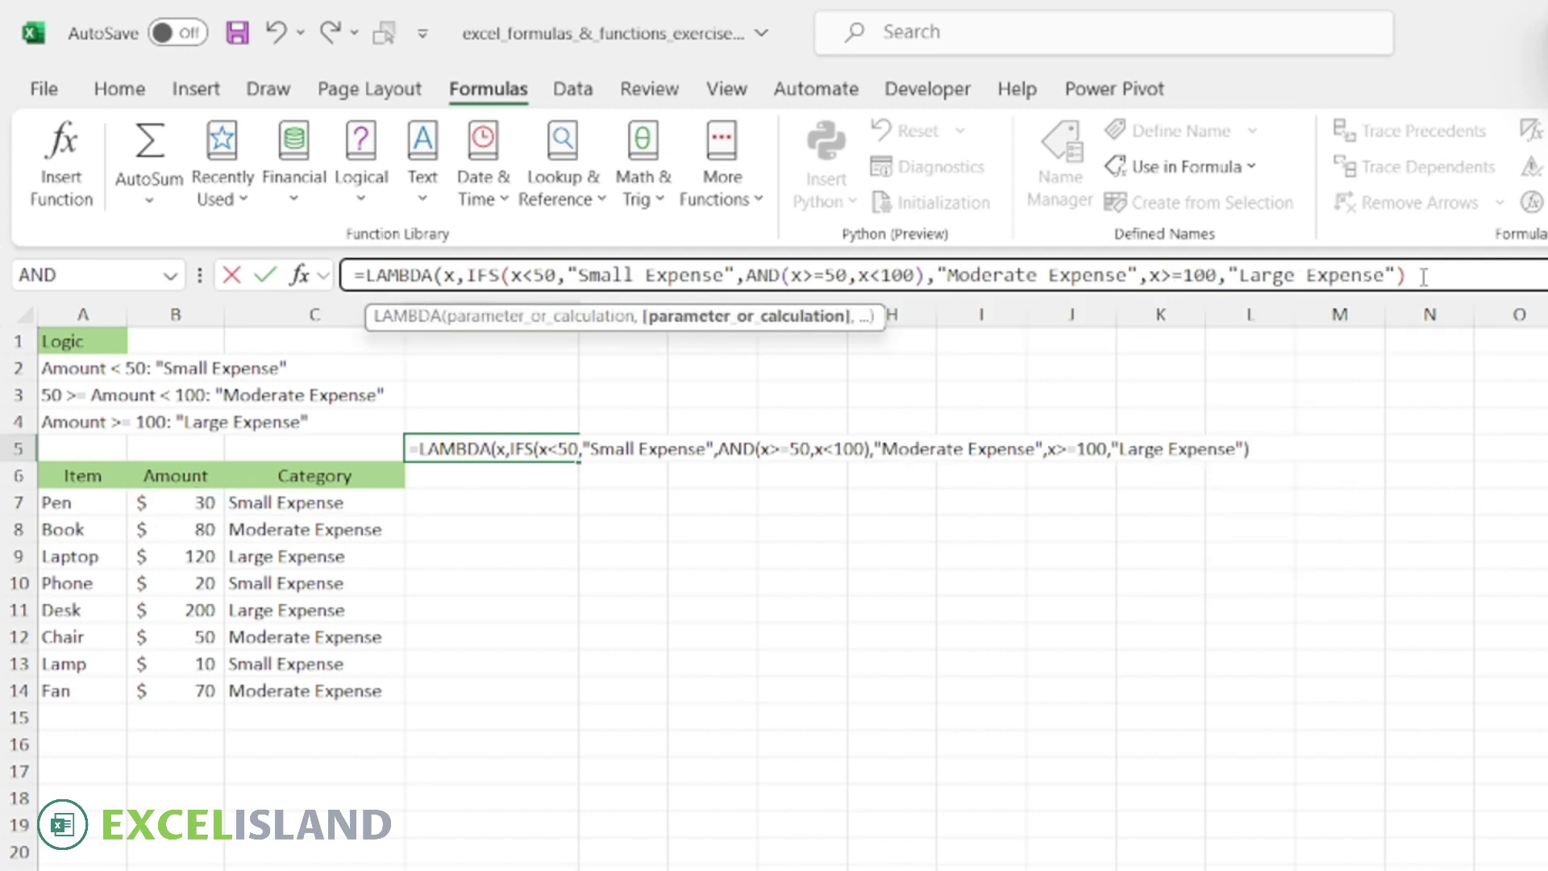
{"action": "type", "text": ")"}
{"action": "key", "text": "Return"}
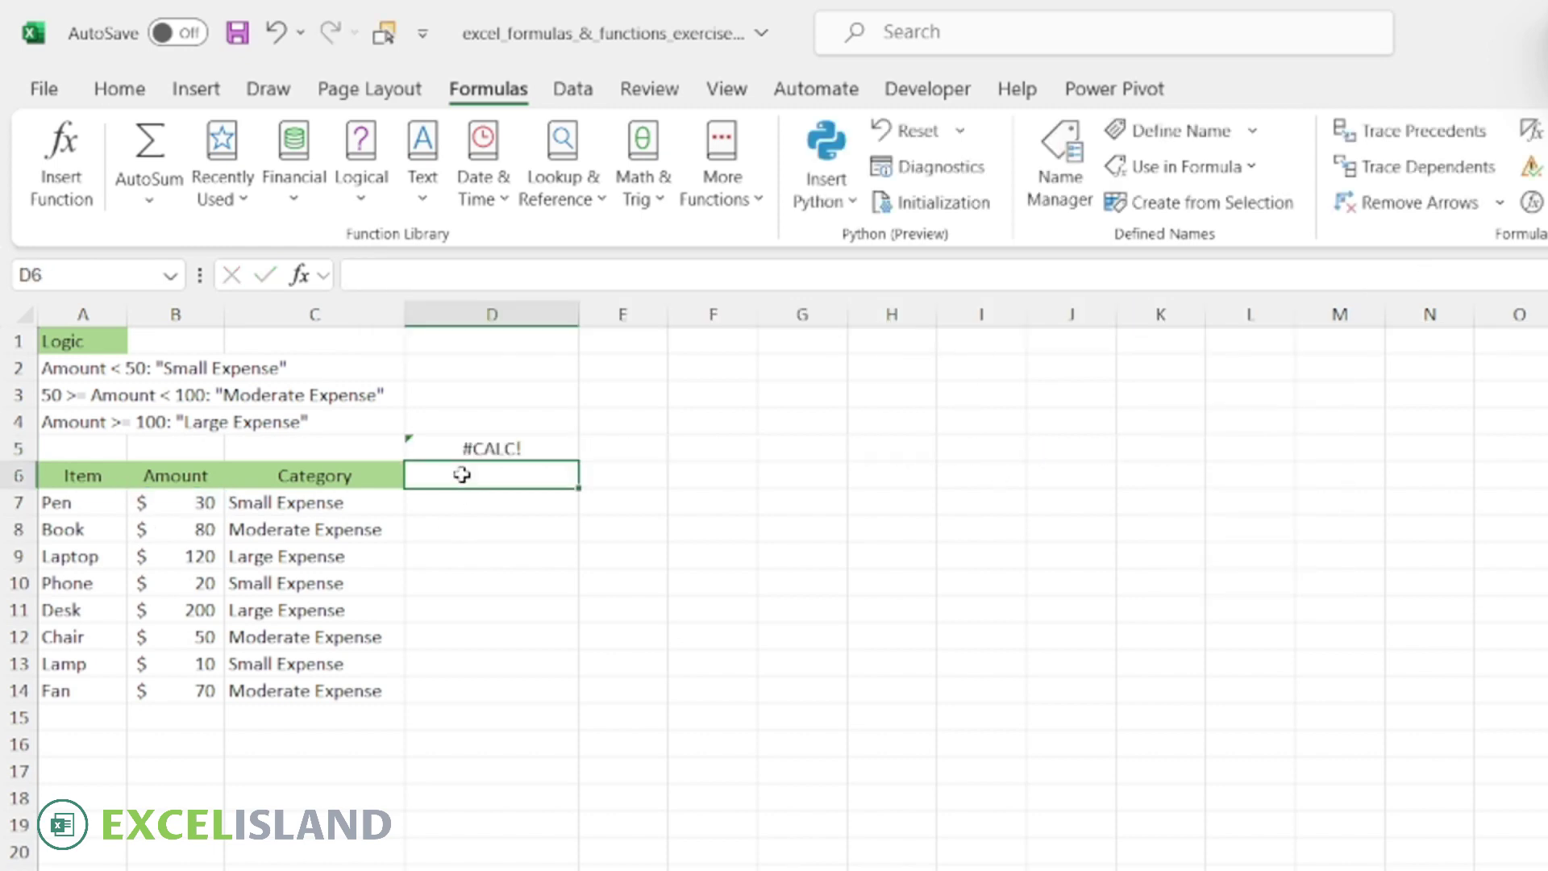
Copy D5's LAMBDA formula and save it as the workbook name Categorizing.
{"action": "left_click", "coordinate": [466, 446]}
{"action": "left_click", "coordinate": [1439, 274]}
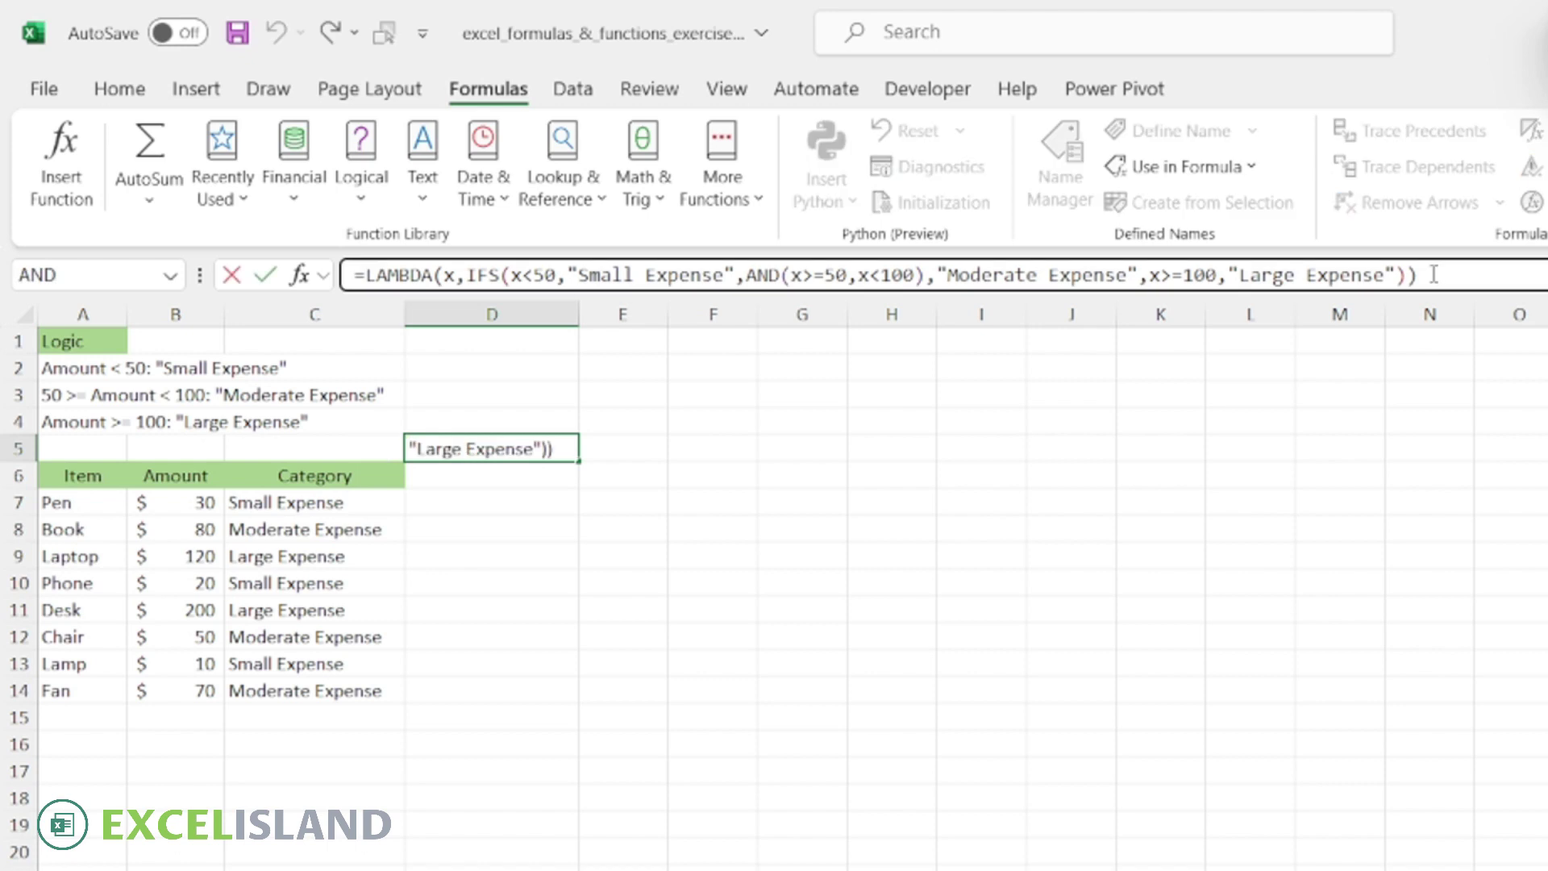
{"action": "left_click_drag", "start_coordinate": [1434, 275], "coordinate": [358, 271]}
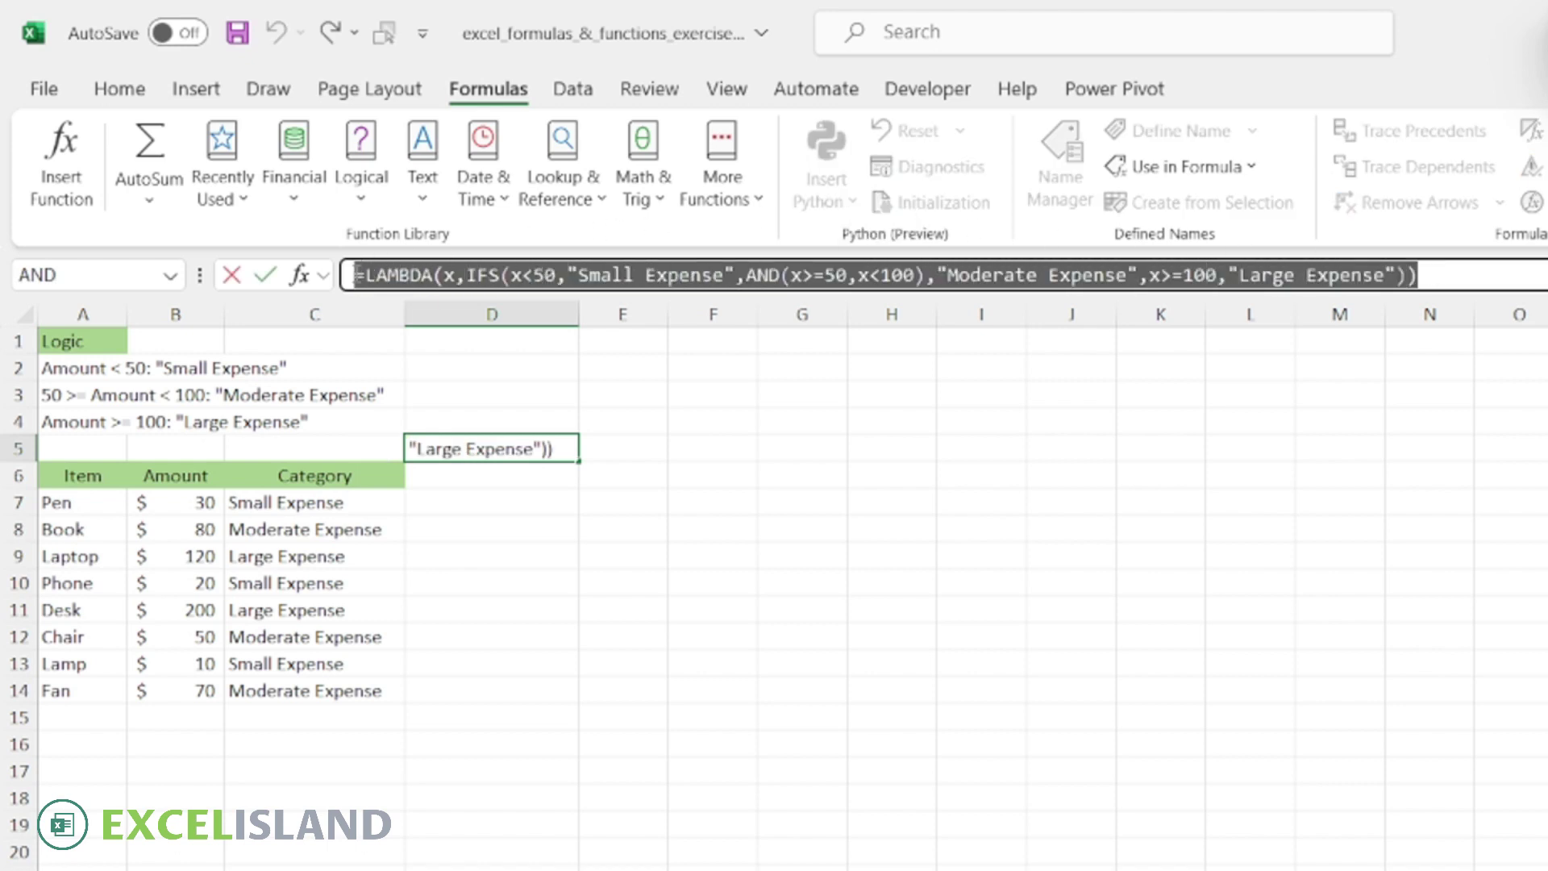
{"action": "key", "text": "Return"}
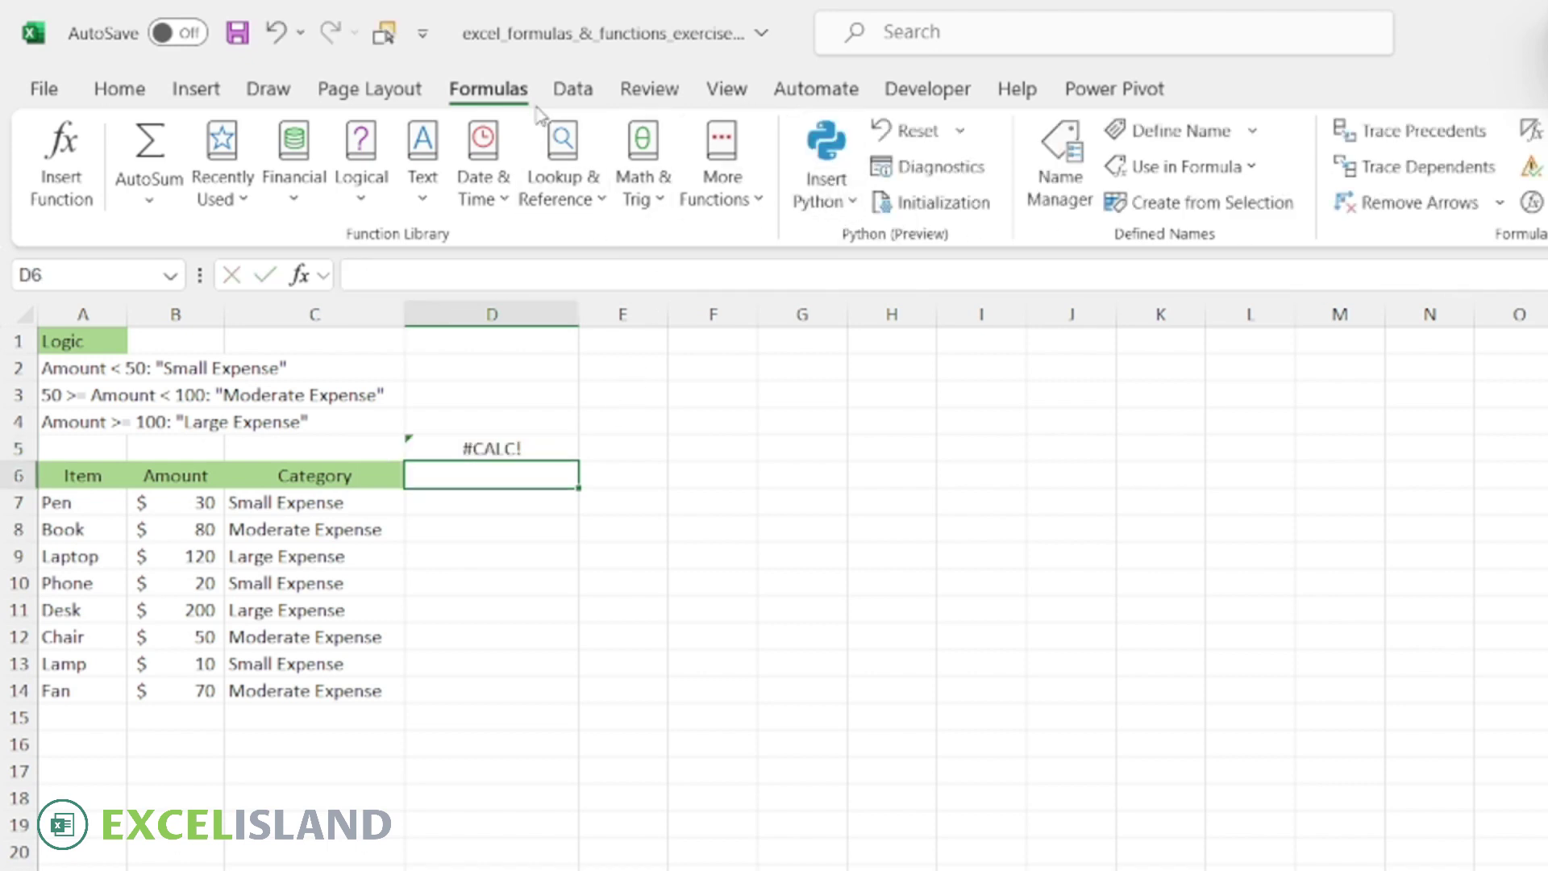
{"action": "left_click", "coordinate": [1059, 165]}
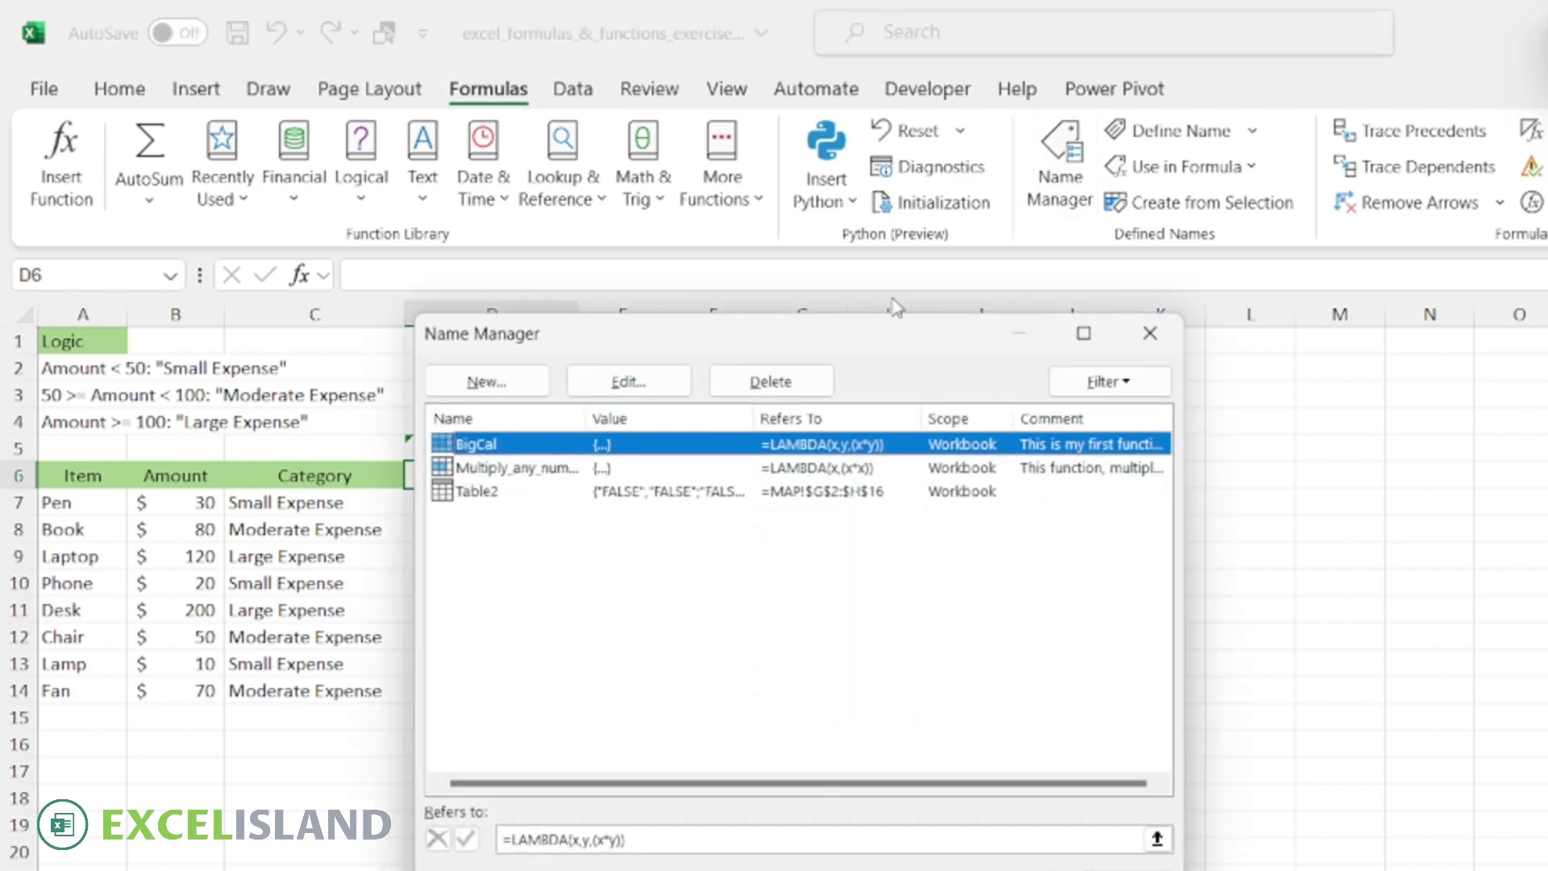
{"action": "left_click", "coordinate": [485, 381]}
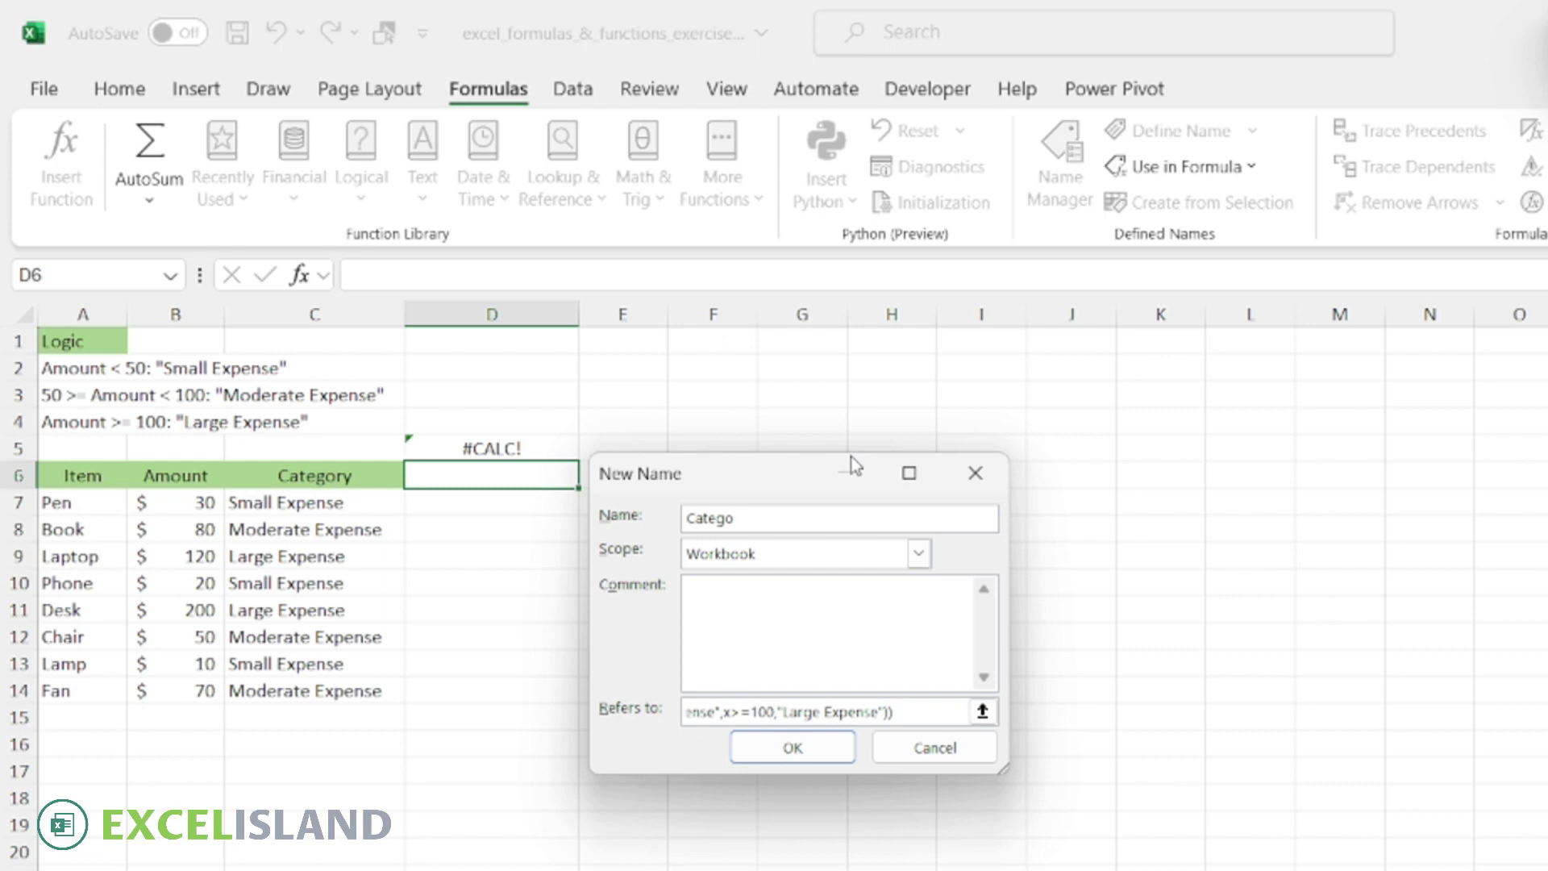
{"action": "type", "text": "rizing"}
{"action": "left_click", "coordinate": [721, 599]}
{"action": "left_click", "coordinate": [792, 747]}
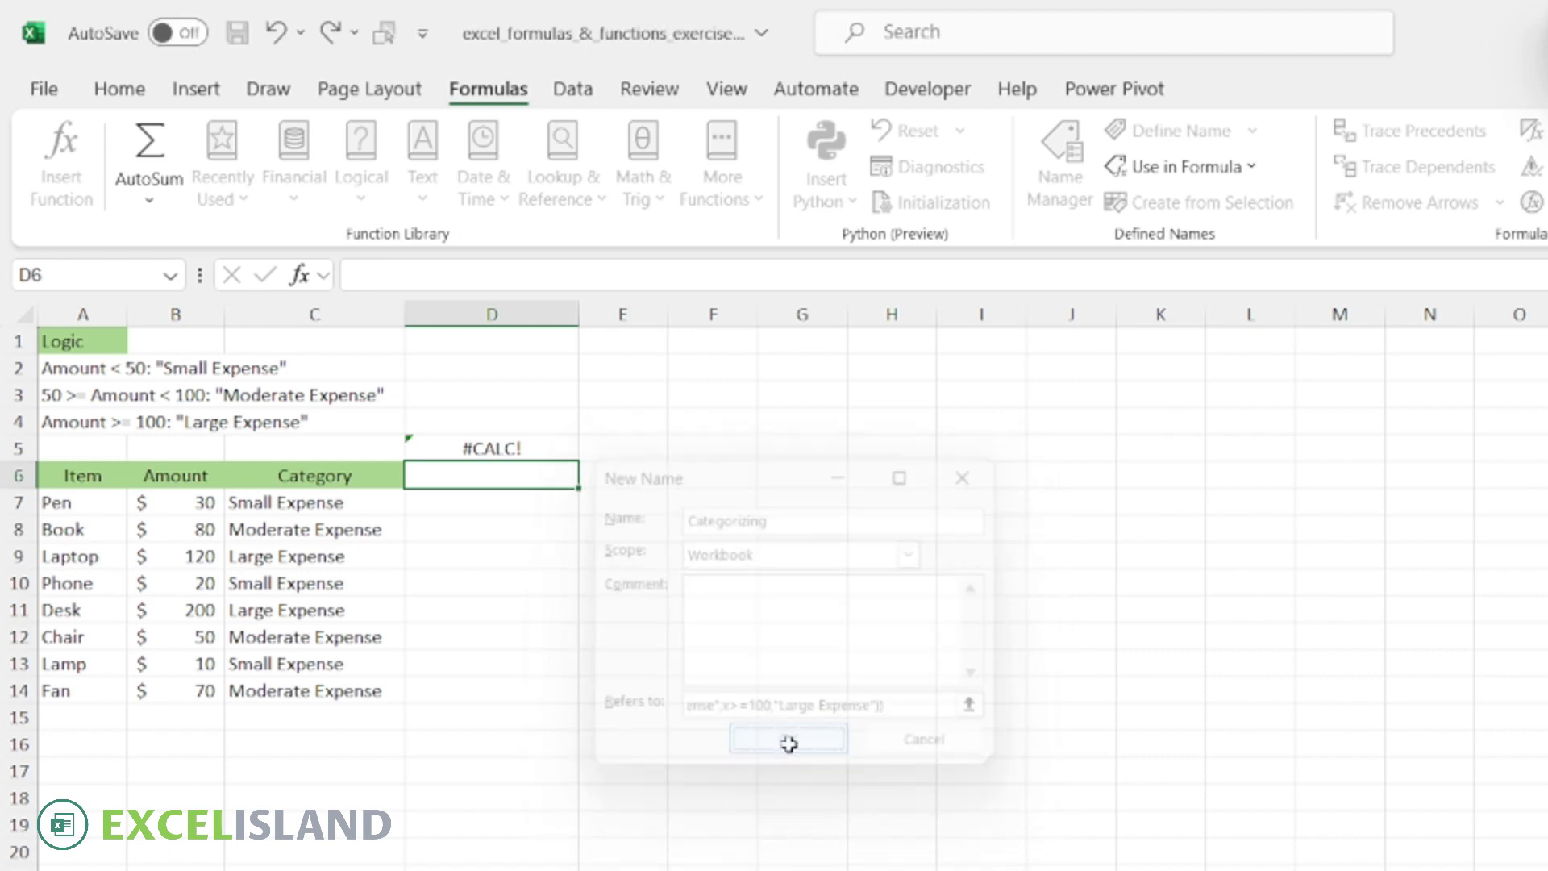
Enter =Categorizing(B7) in D7, fill it down to D14, and compare with column C.
{"action": "key", "text": "Escape"}
{"action": "left_click", "coordinate": [473, 498]}
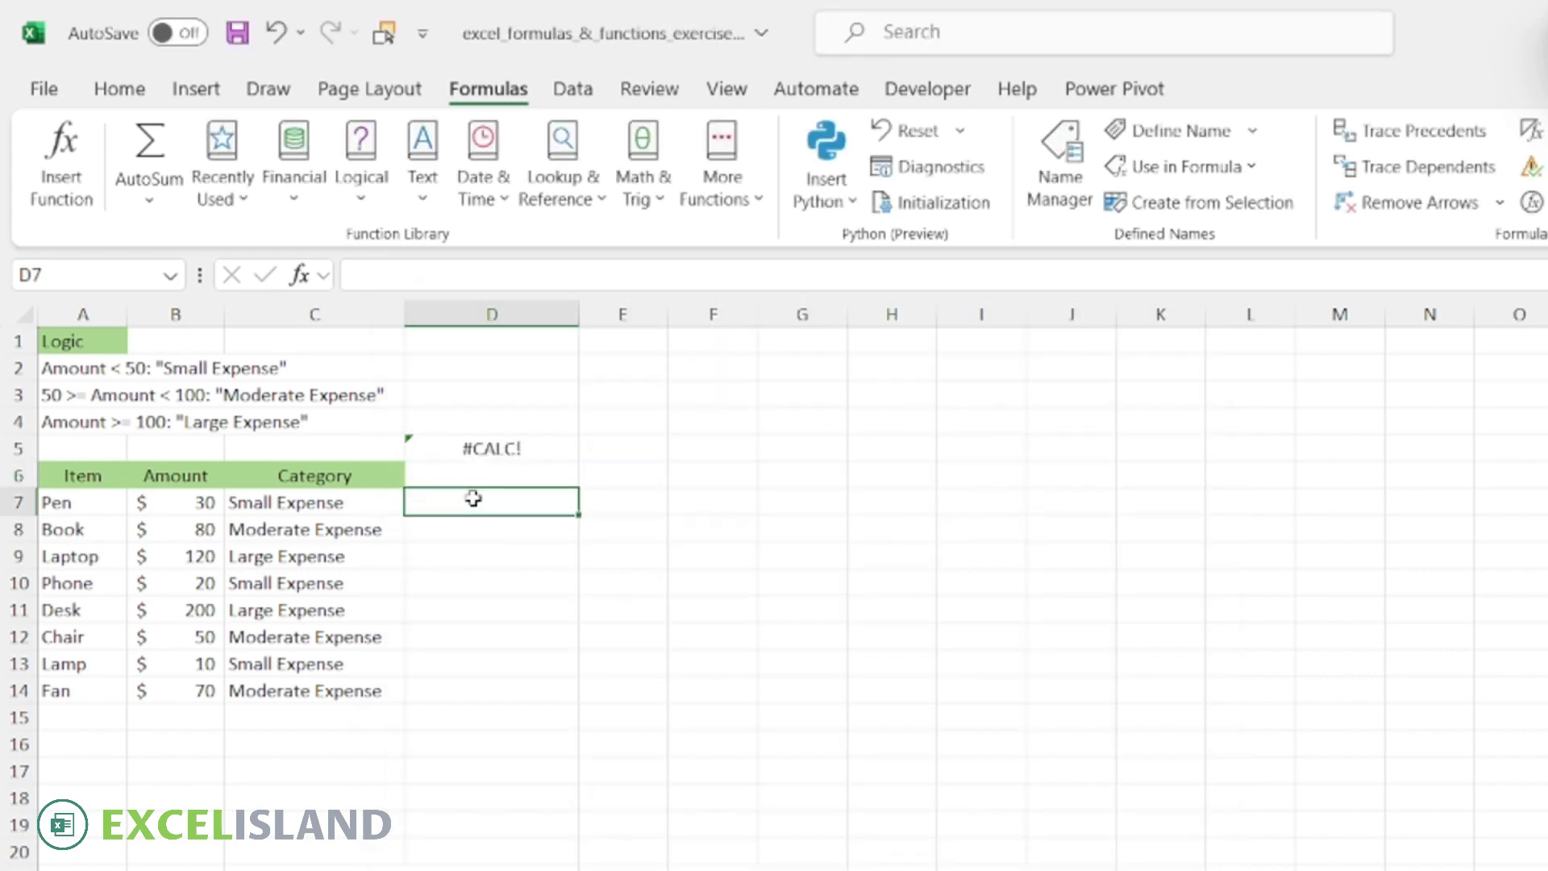
{"action": "type", "text": "=cat"}
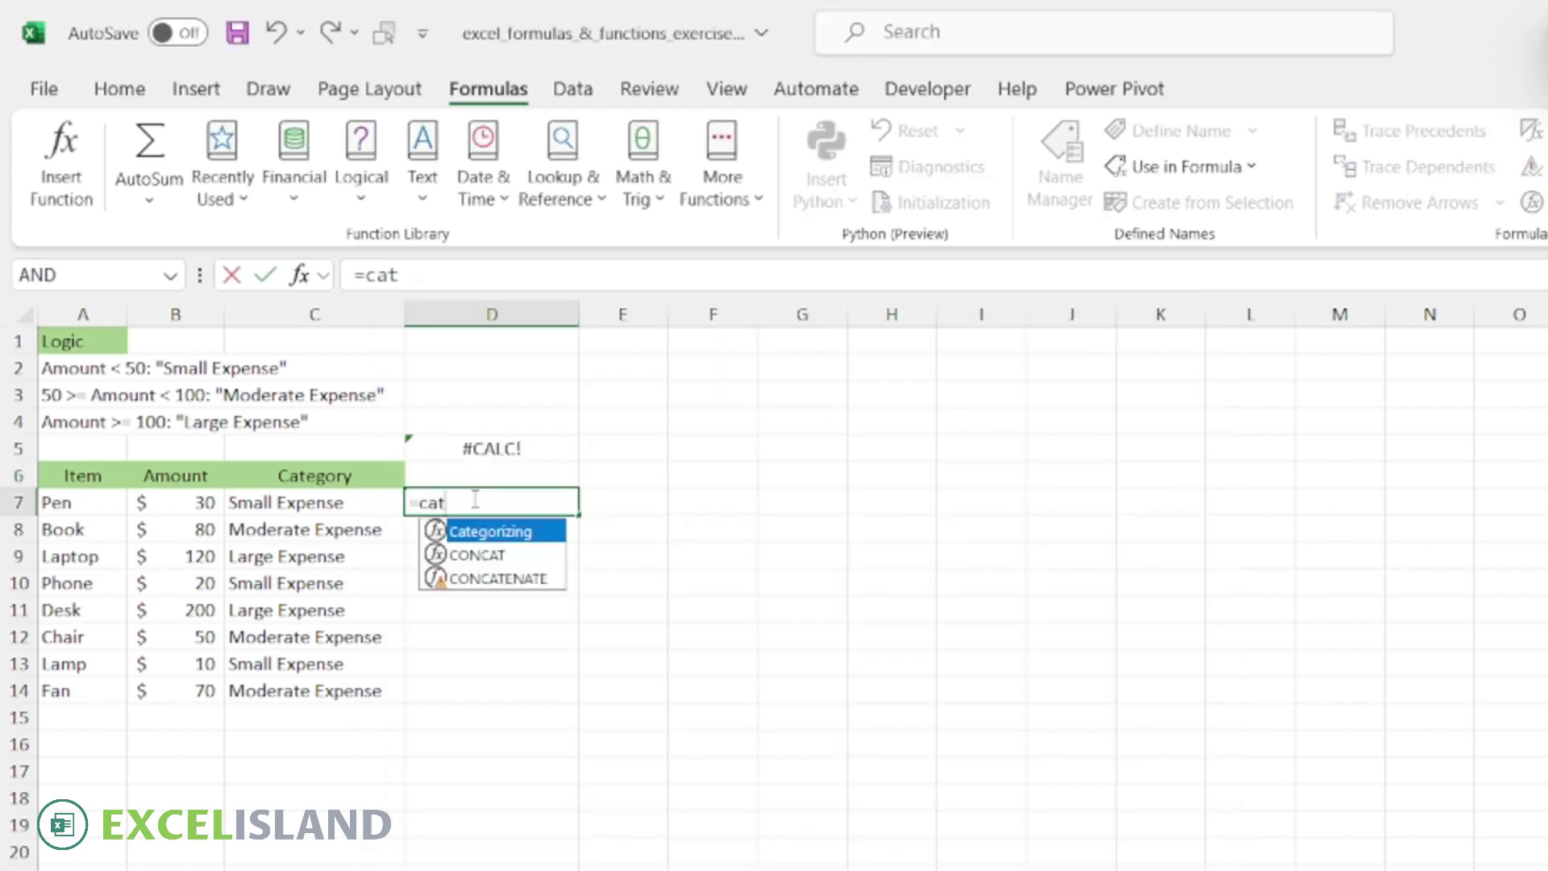
{"action": "key", "text": "Tab"}
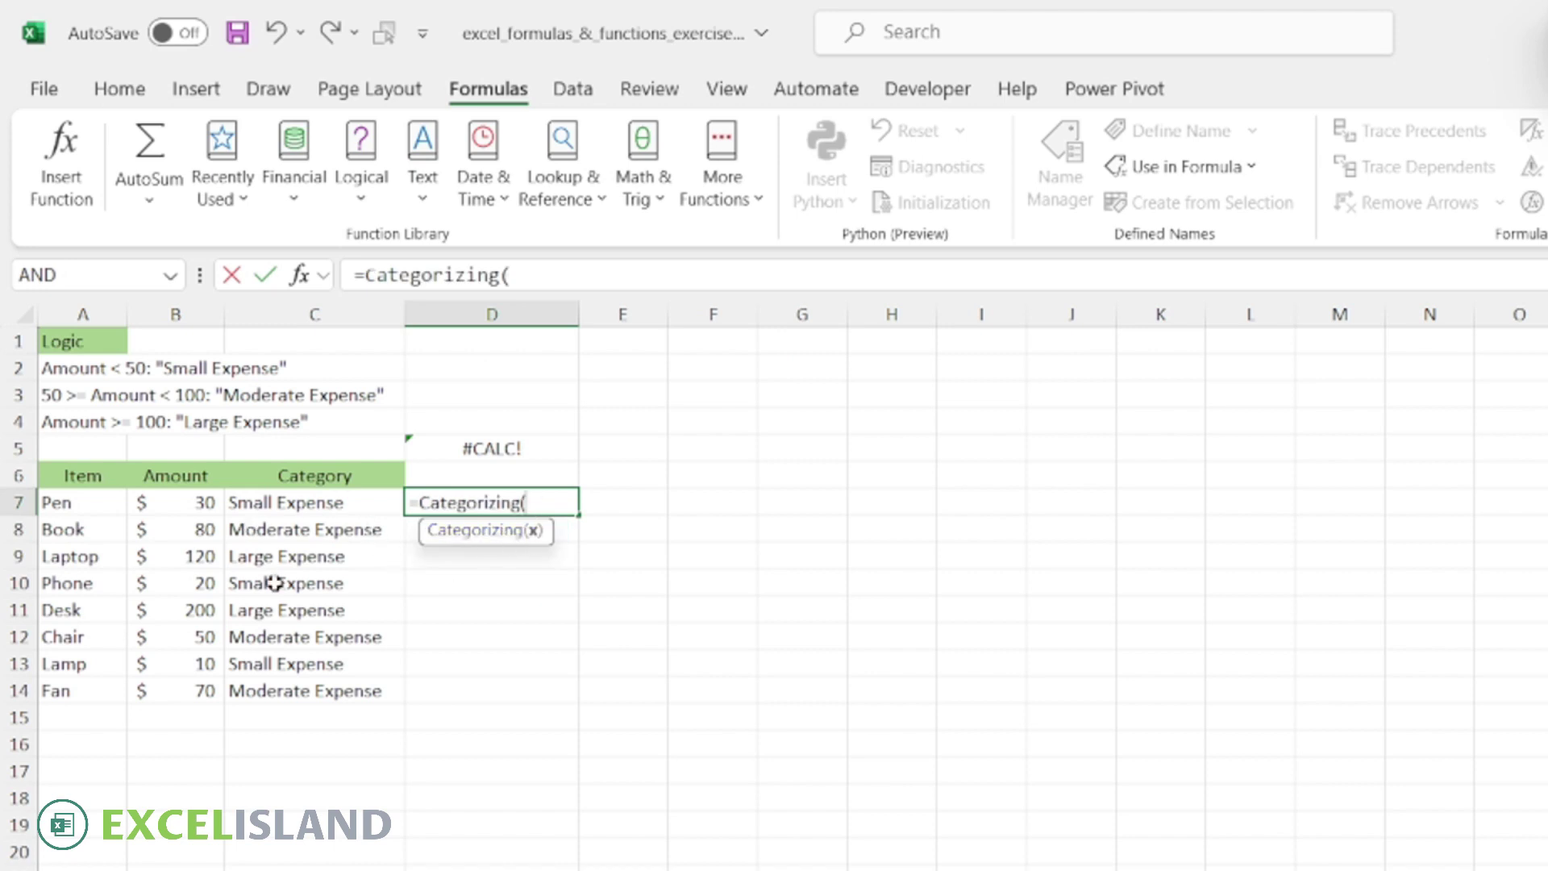
{"action": "left_click", "coordinate": [174, 506]}
{"action": "type", "text": ")"}
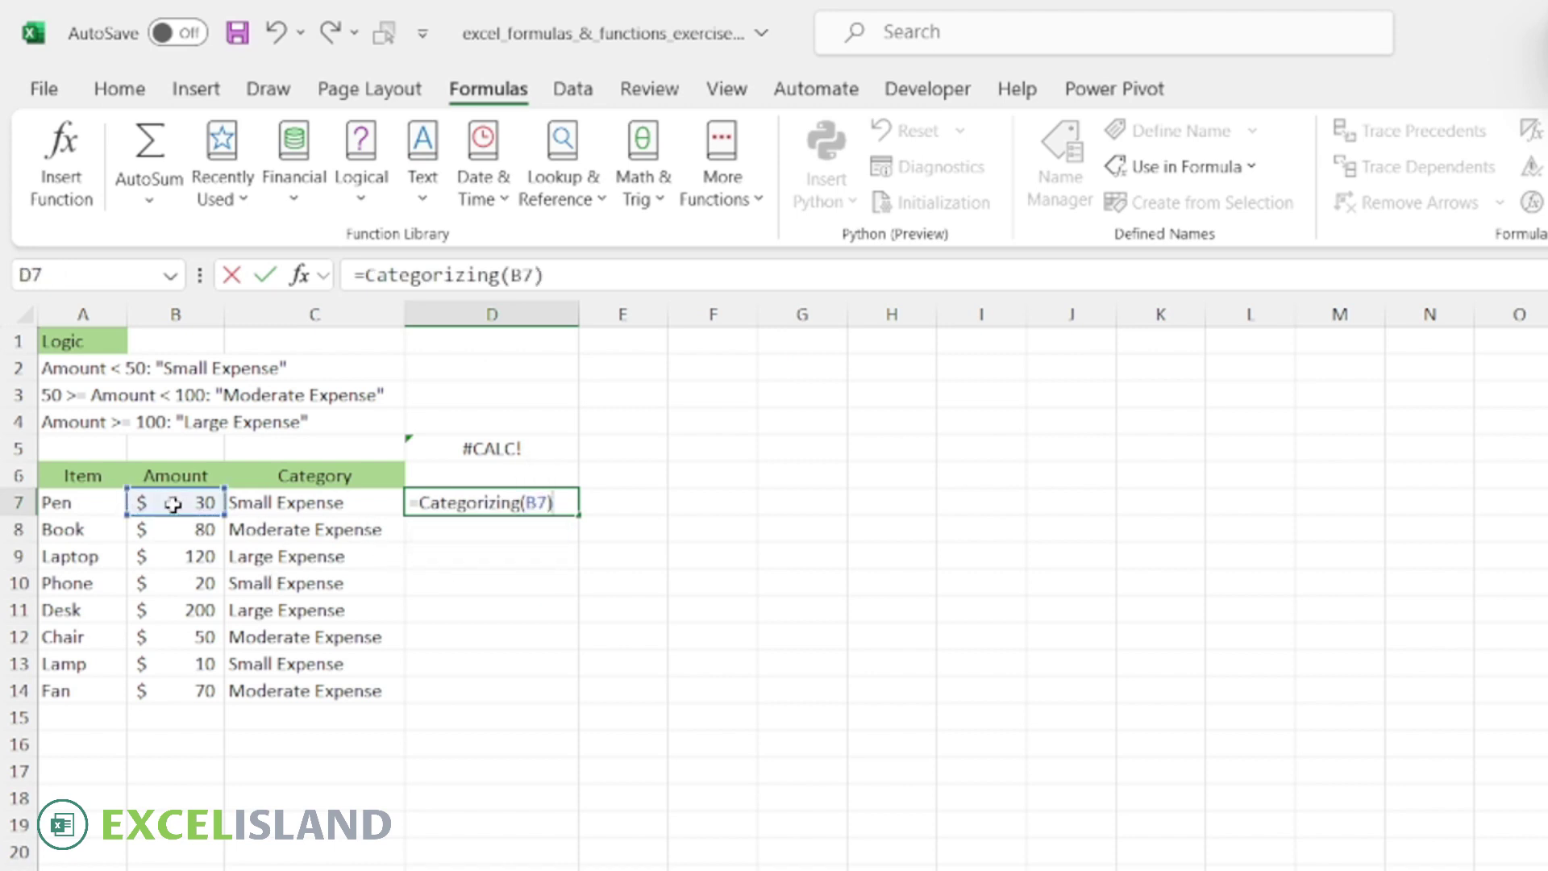
{"action": "key", "text": "Return"}
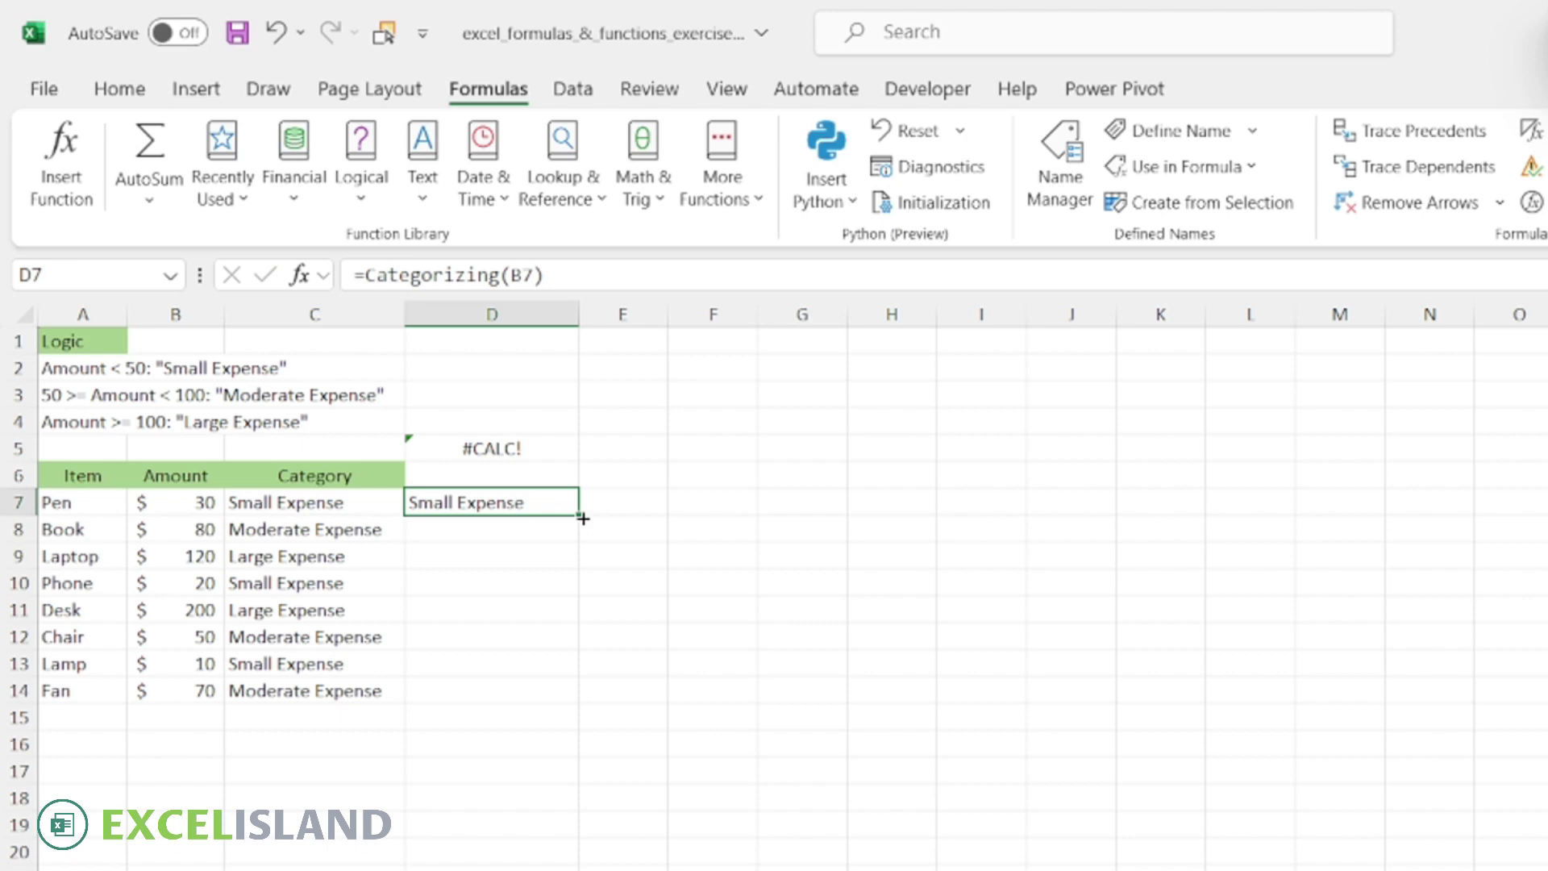
{"action": "double_click", "coordinate": [582, 519]}
{"action": "left_click", "coordinate": [308, 502]}
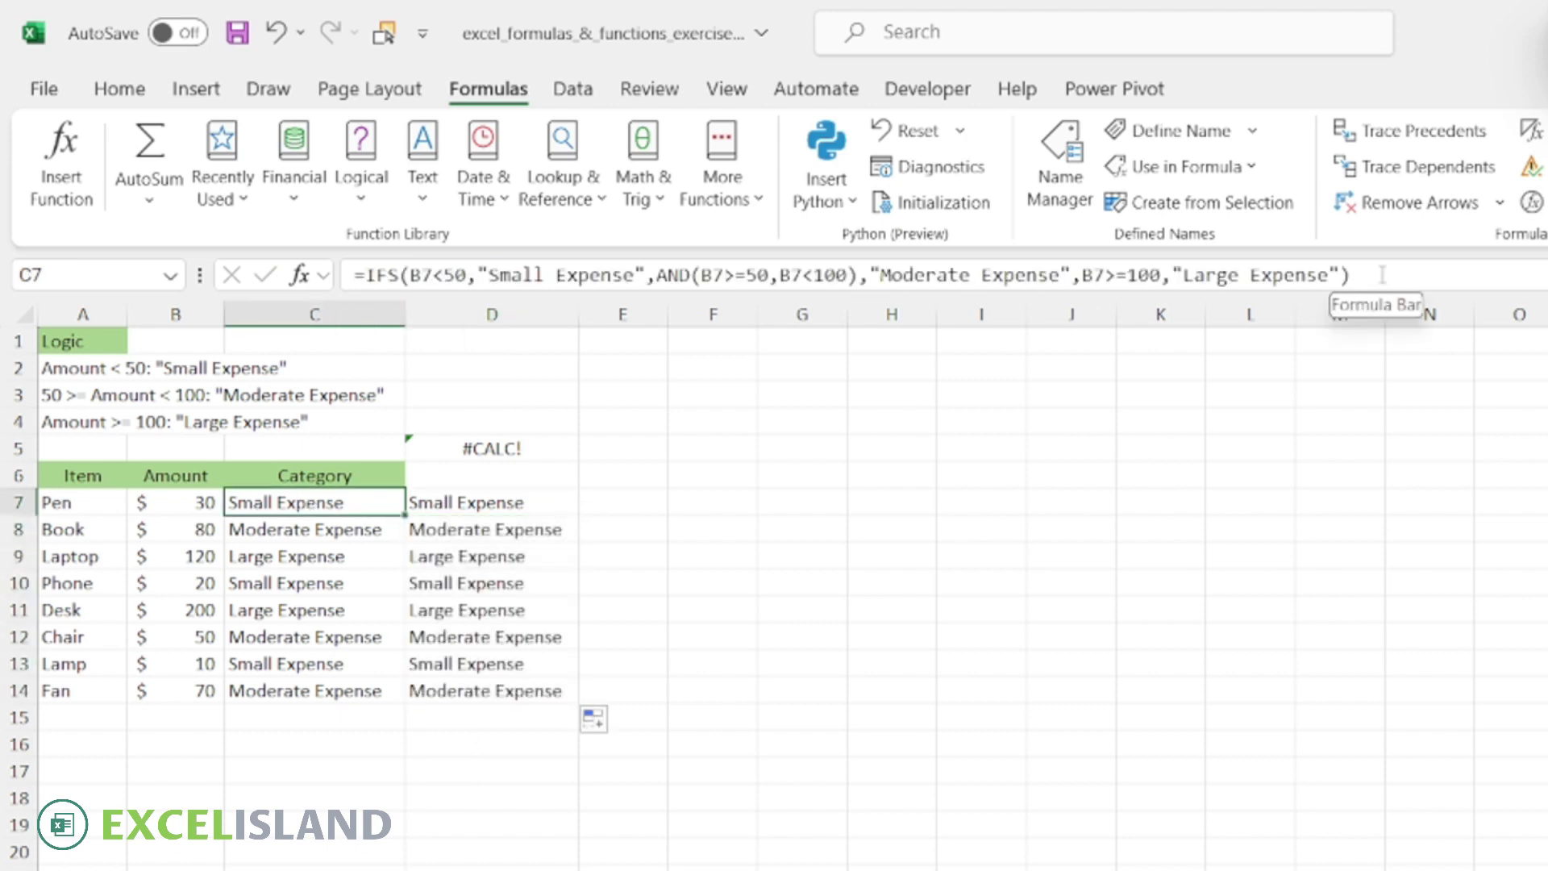
{"action": "left_click", "coordinate": [515, 503]}
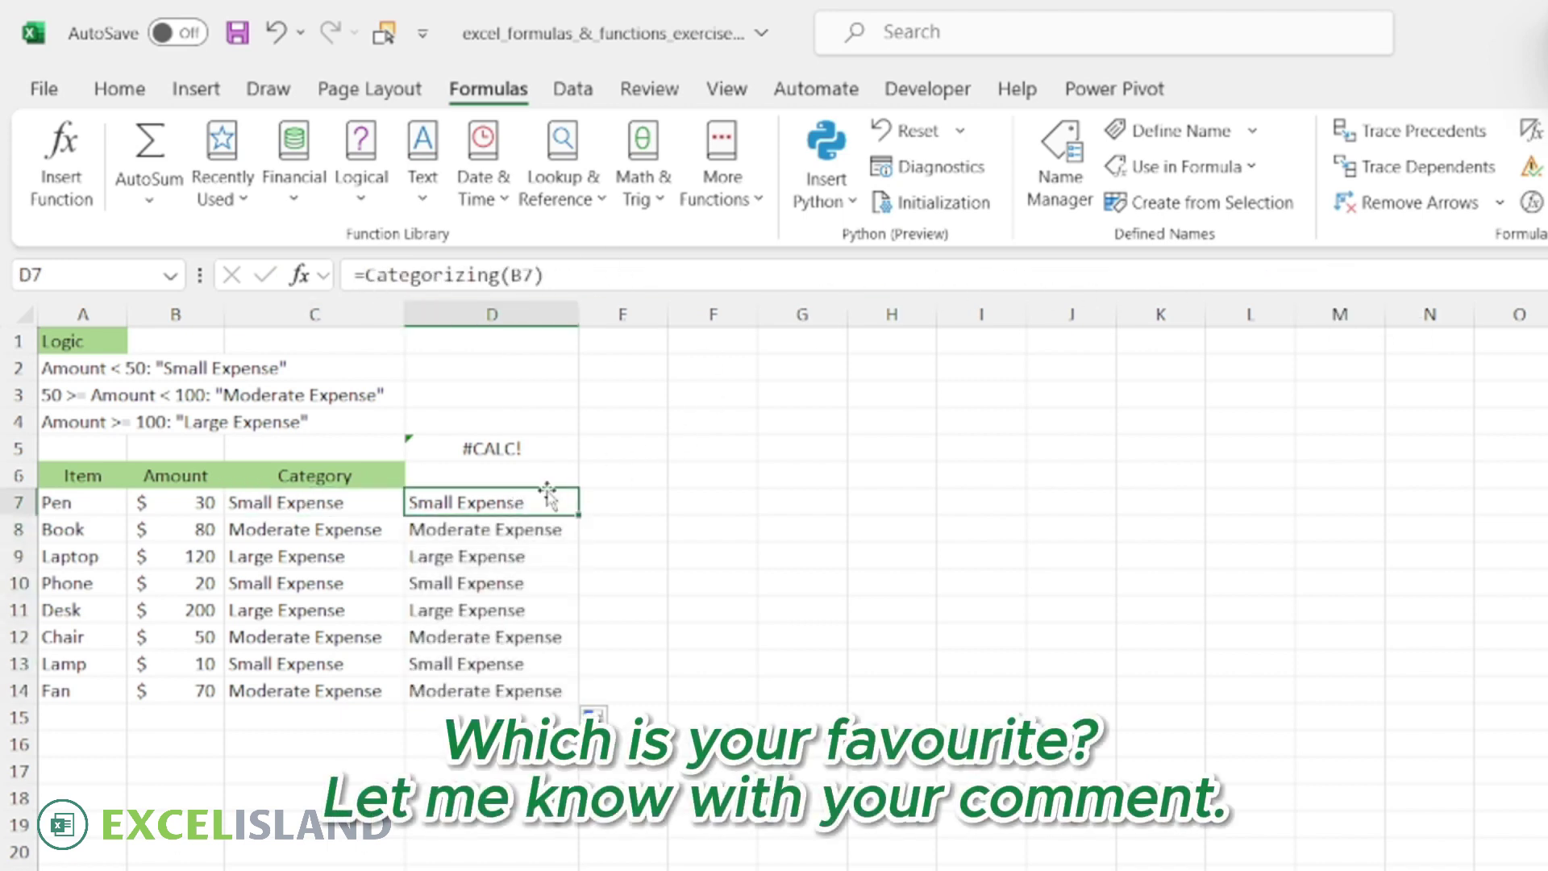